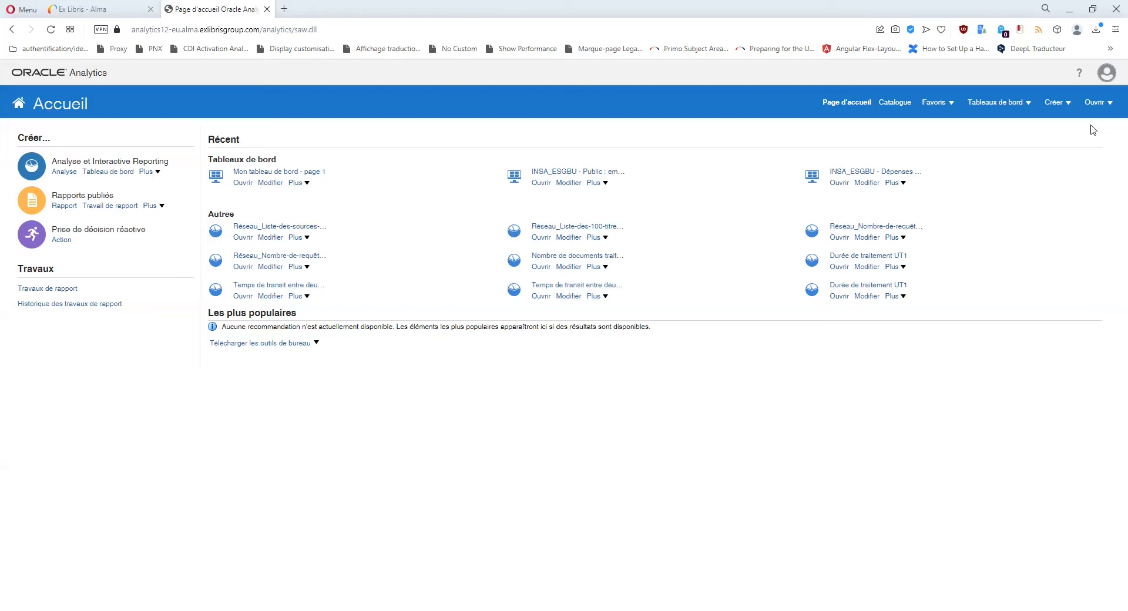
Create a new analysis based on the Link Resolver Usage subject area
left_click(1053, 103)
left_click(926, 144)
scroll(997, 203, "down", 5)
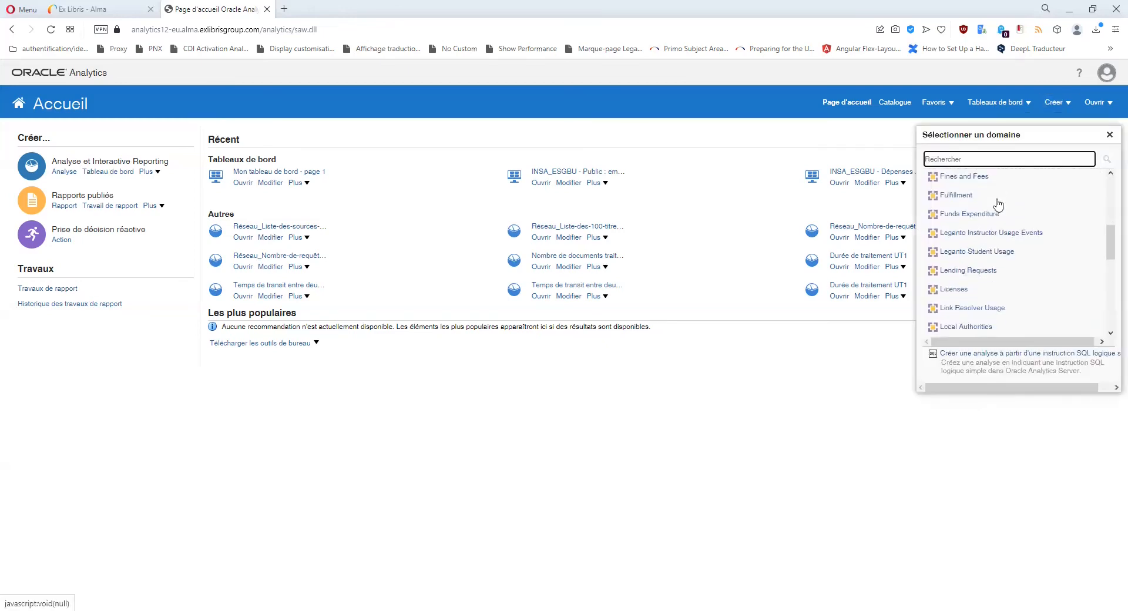
scroll(997, 205, "up", 2)
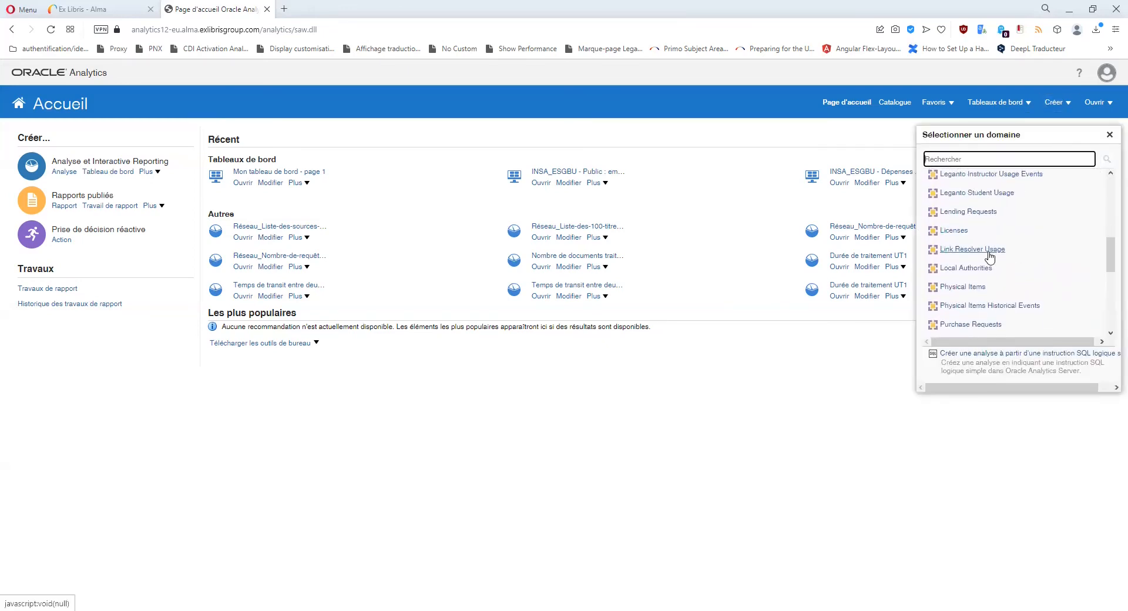
scroll(990, 257, "up", 4)
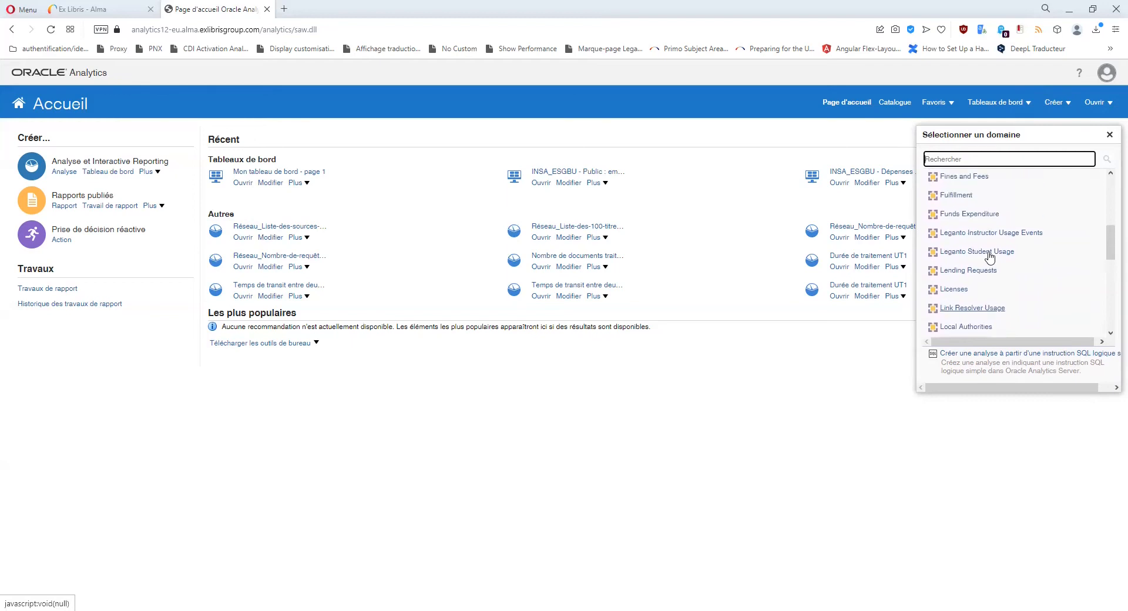
scroll(1039, 244, "up", 2)
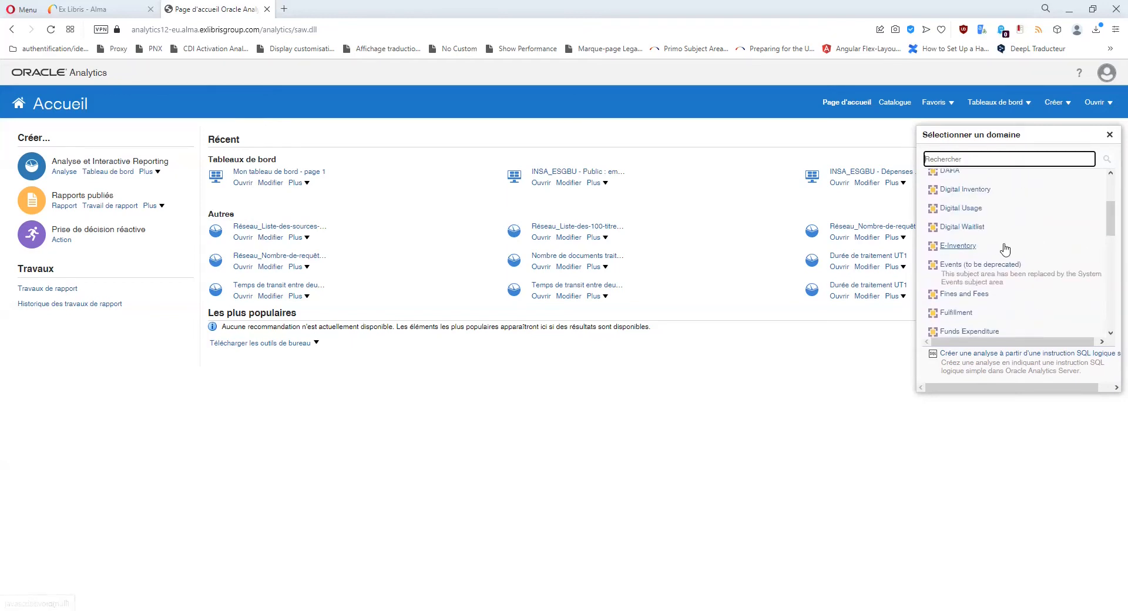
scroll(973, 252, "down", 4)
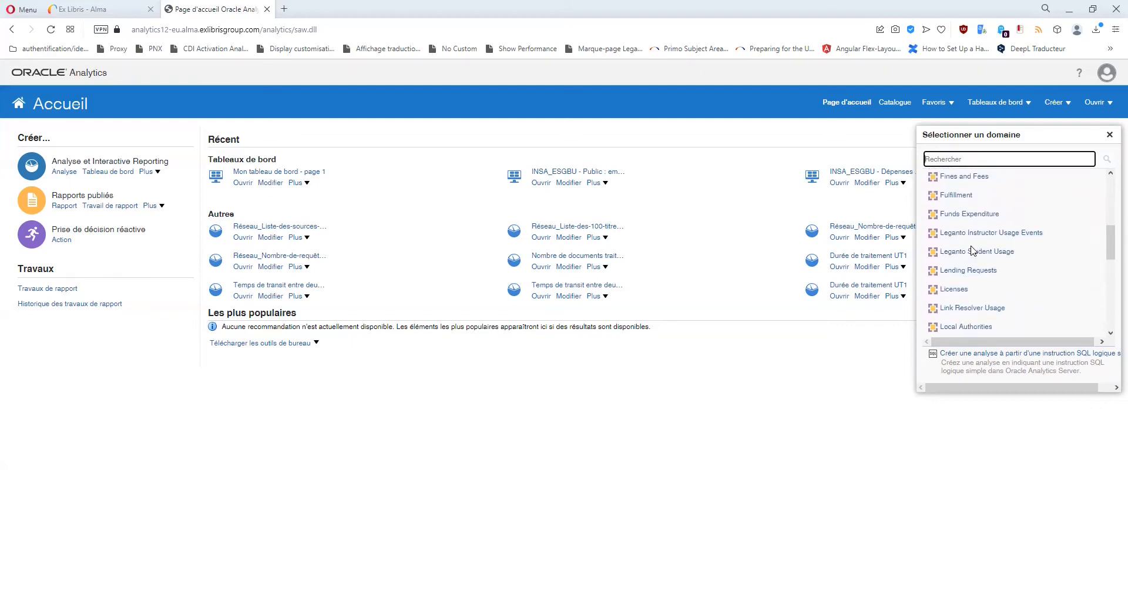
scroll(972, 252, "down", 2)
left_click(973, 249)
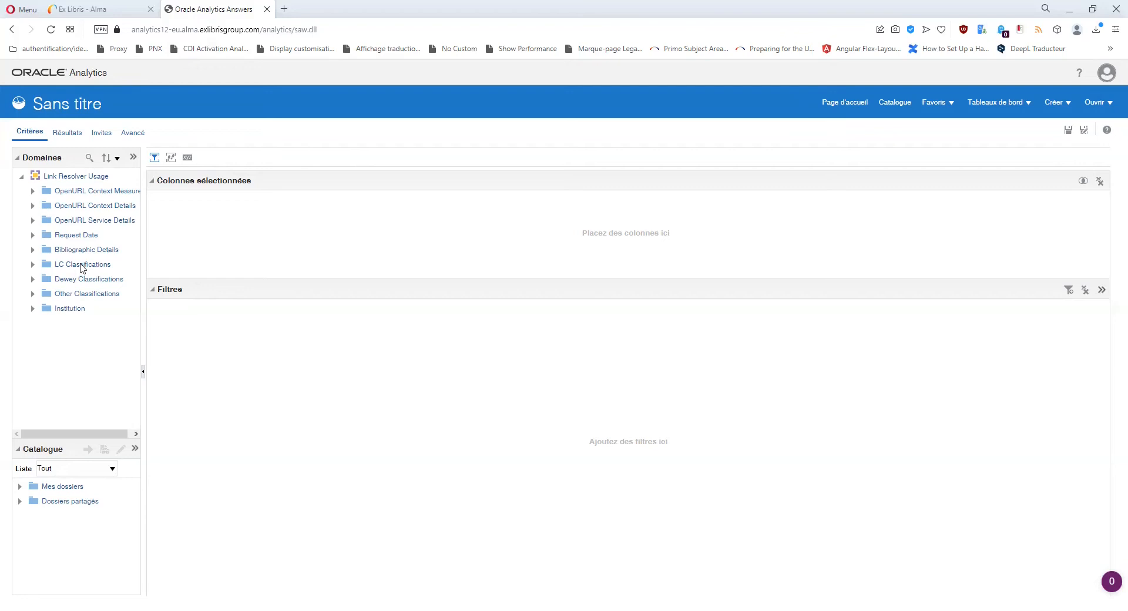
Examine the Bibliographic Details fields and, with the subject area pane widened, the OpenURL Context Measures including the approximate measures
left_click(33, 250)
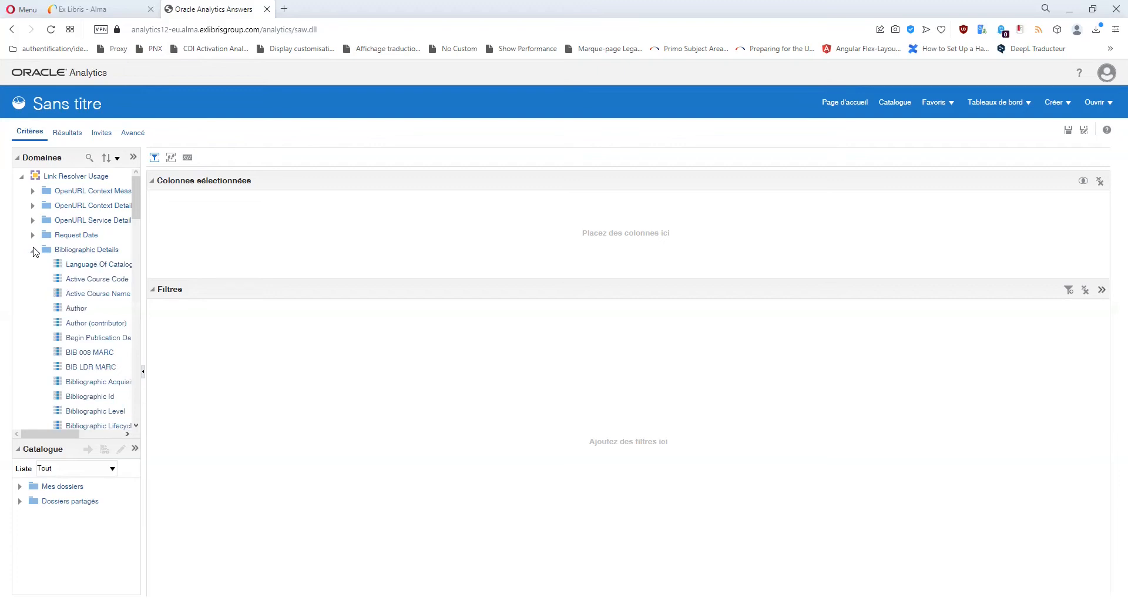
left_click(33, 249)
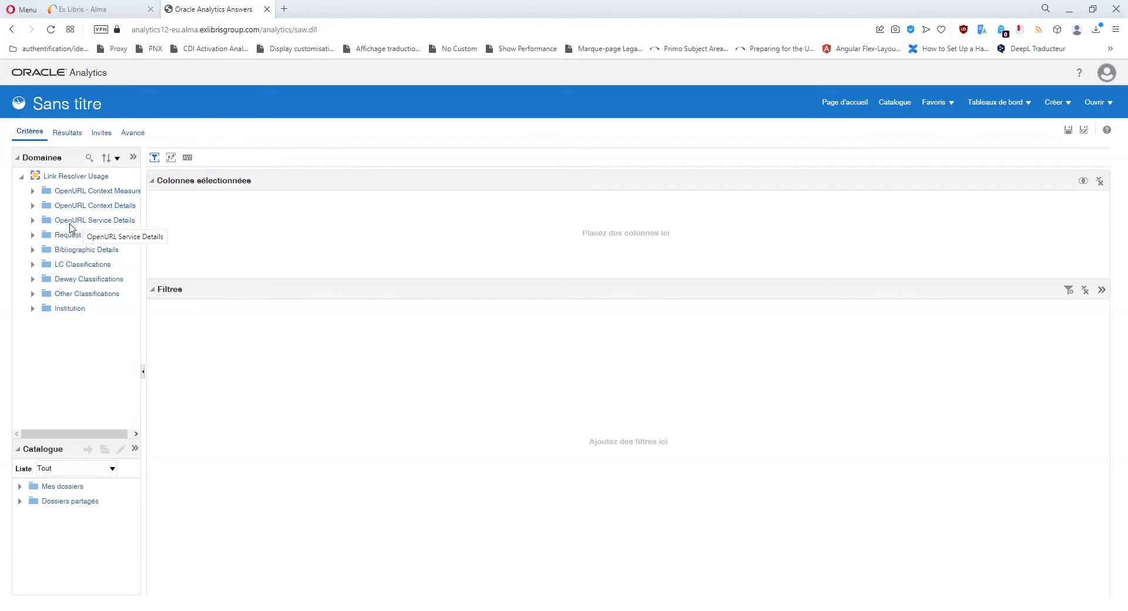
left_click(32, 191)
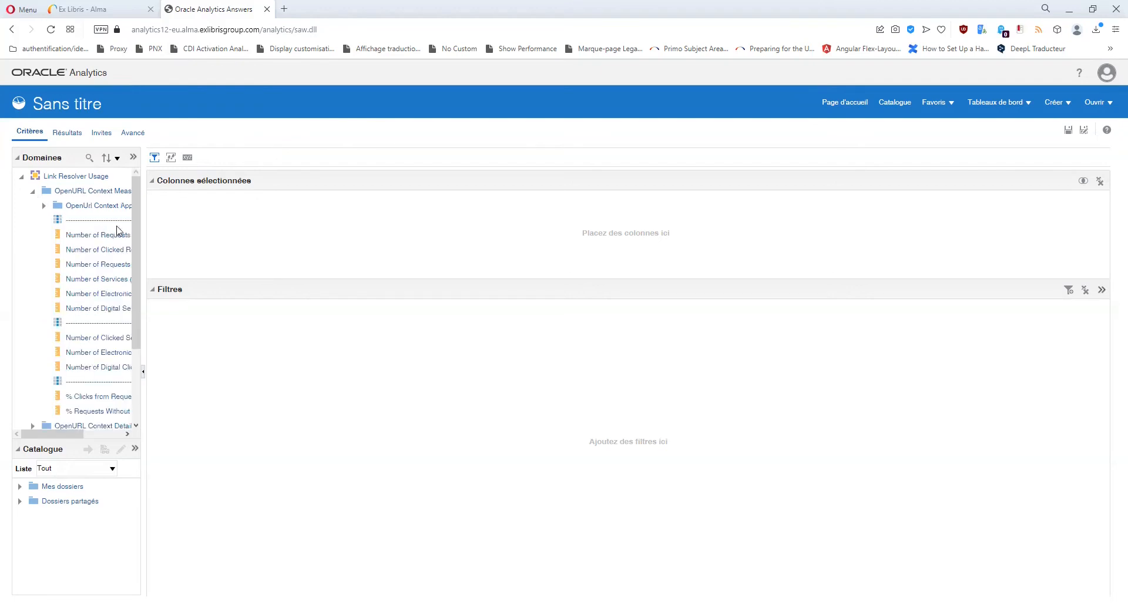
left_click_drag(145, 228, 239, 241)
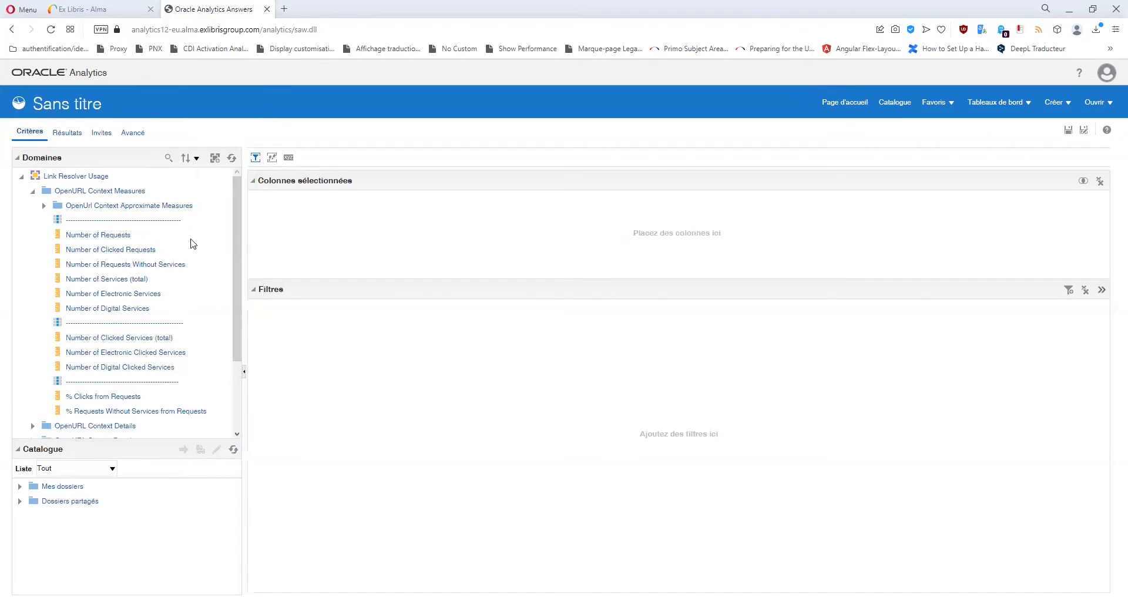
left_click(106, 239)
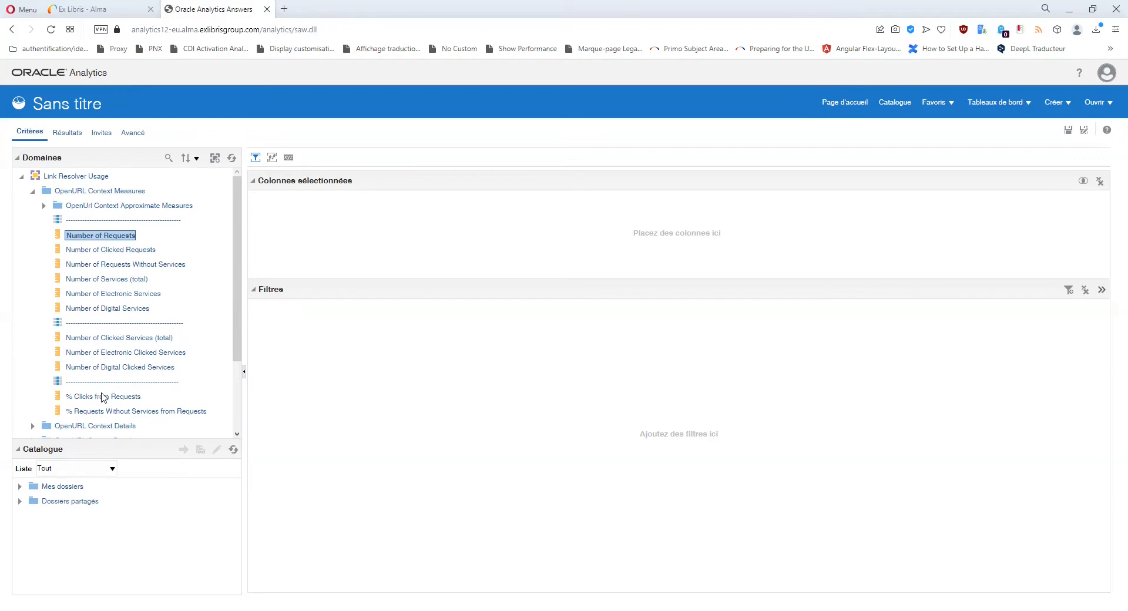
scroll(103, 400, "down", 1)
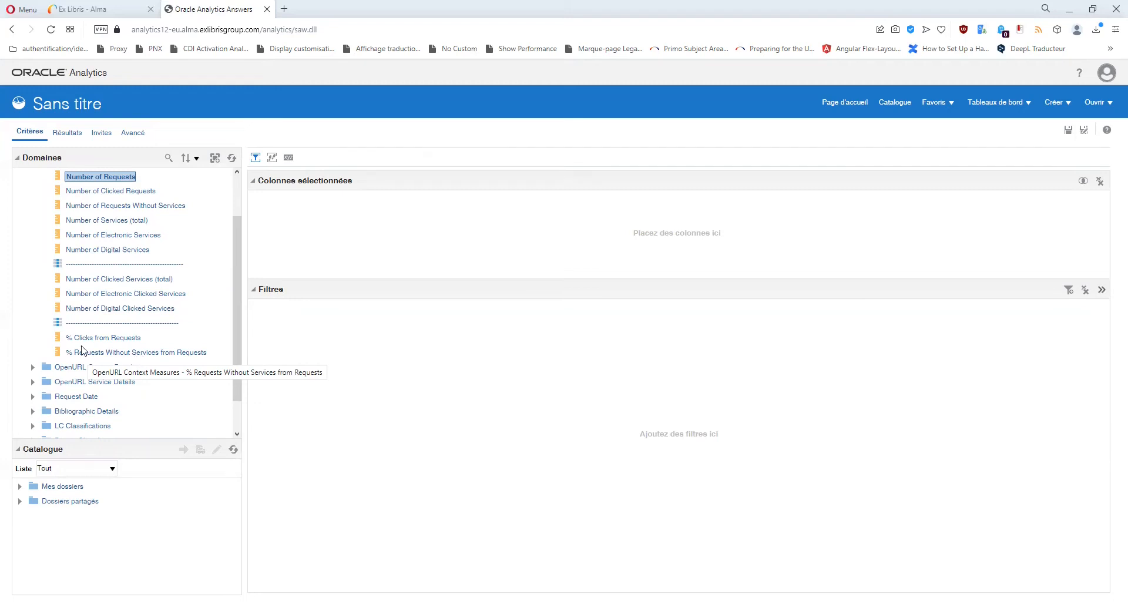
scroll(83, 352, "up", 1)
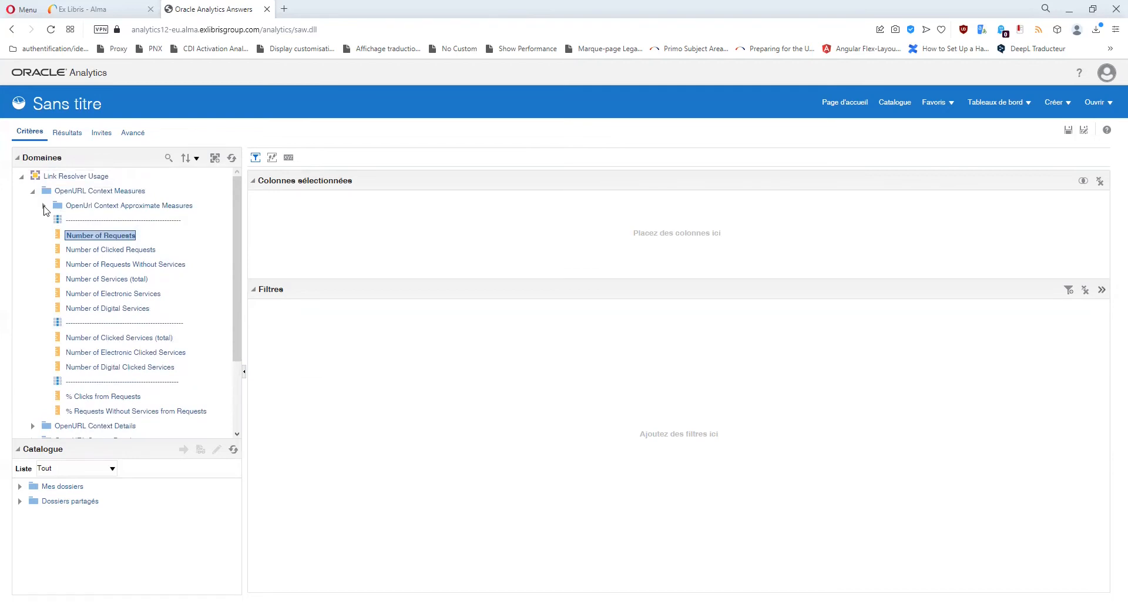
left_click(44, 207)
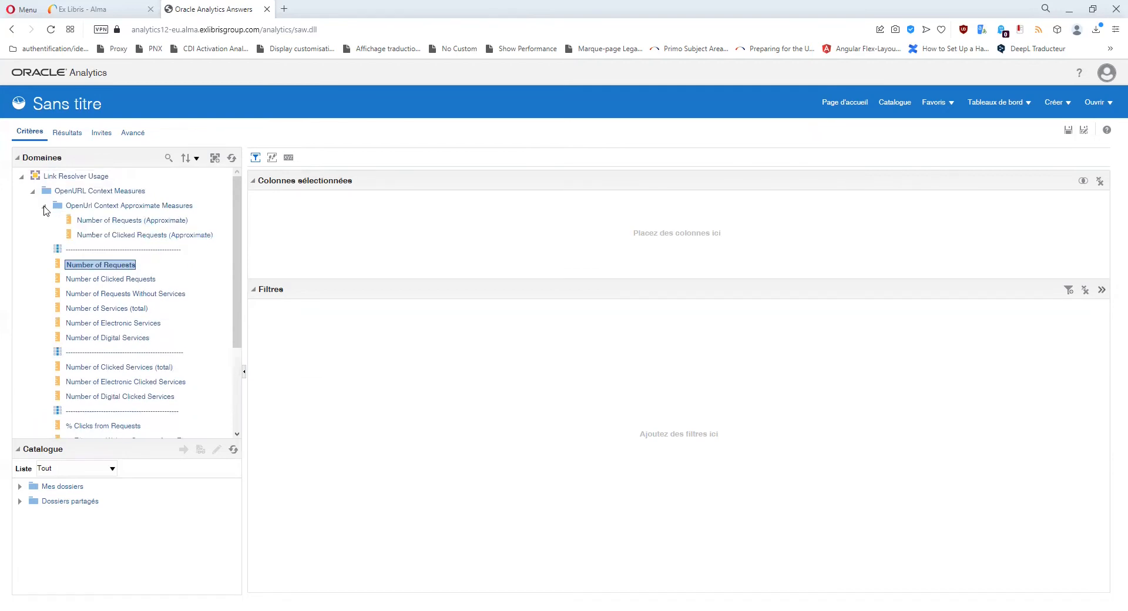
left_click(44, 207)
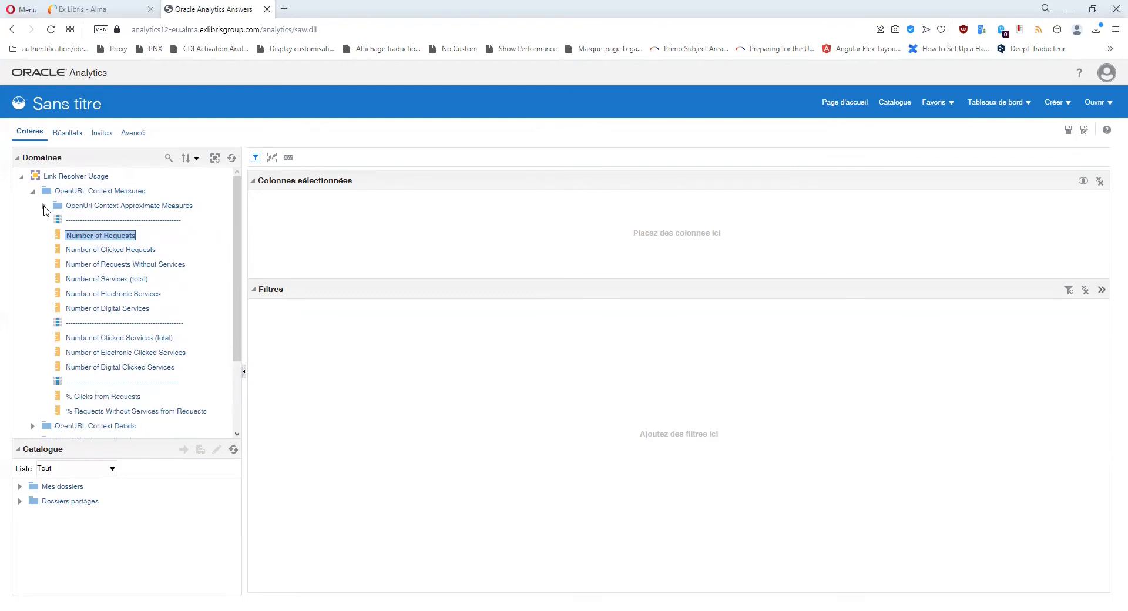
left_click(33, 191)
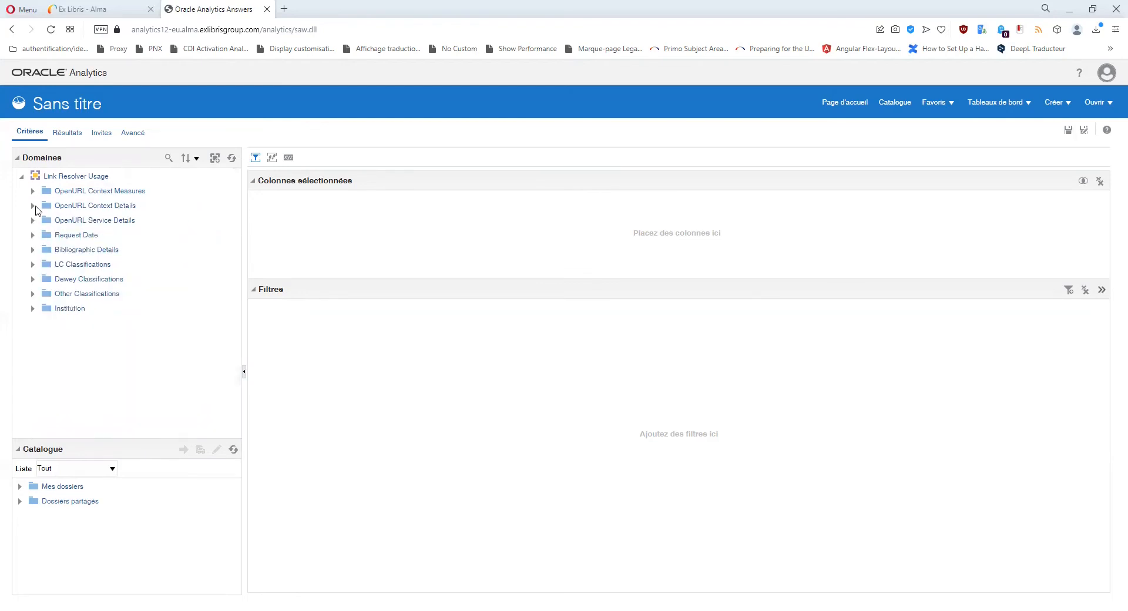
Examine the OpenURL Context Details fields, including Author, ISBN, ISSN and EISSN
left_click(33, 206)
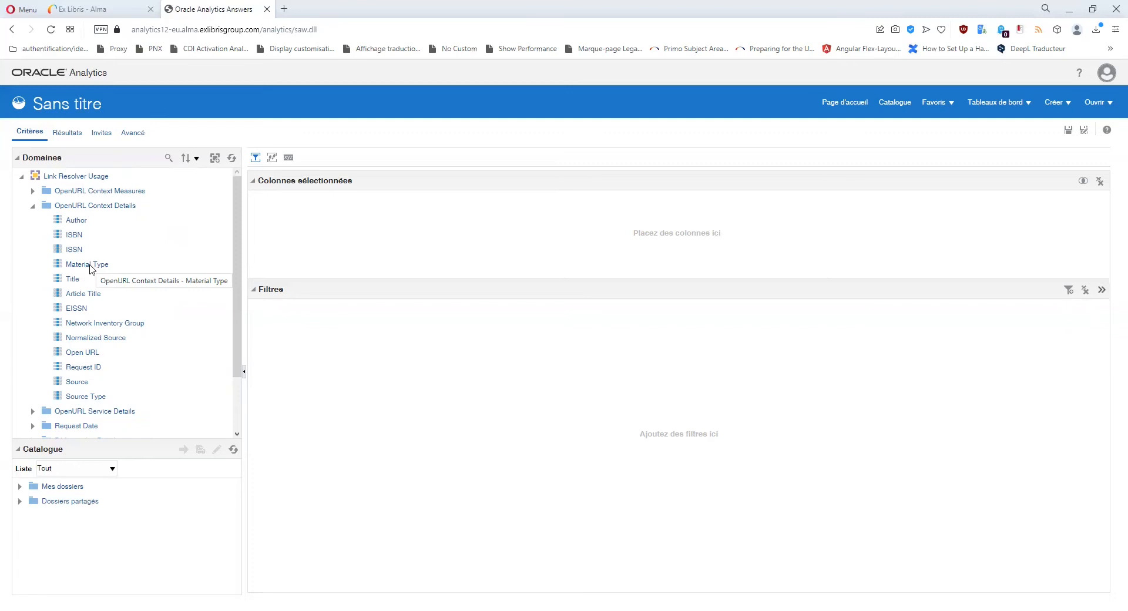
left_click(76, 222)
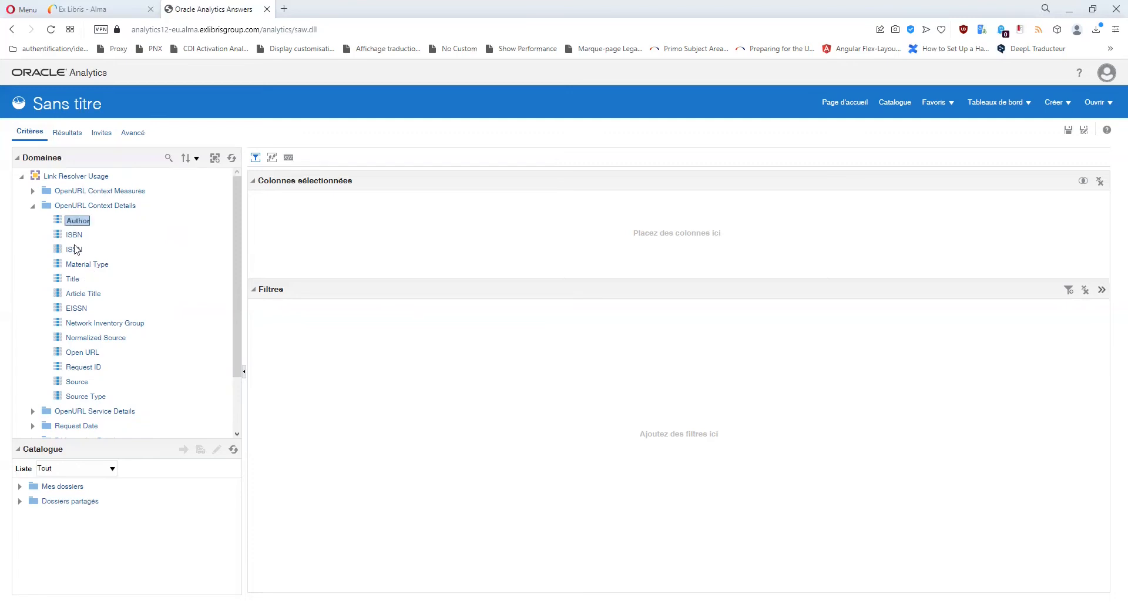
left_click(80, 236)
left_click(80, 251)
left_click(79, 309)
left_click(33, 206)
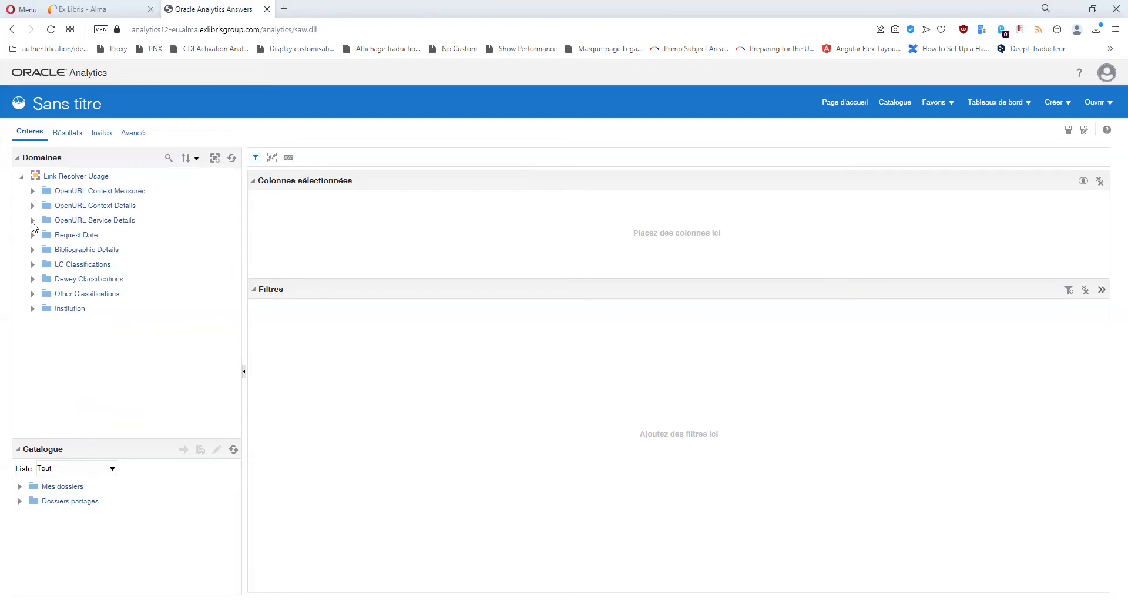
Examine the OpenURL Service Details fields, including Is Clicked Service, and the Request Date fields
left_click(33, 221)
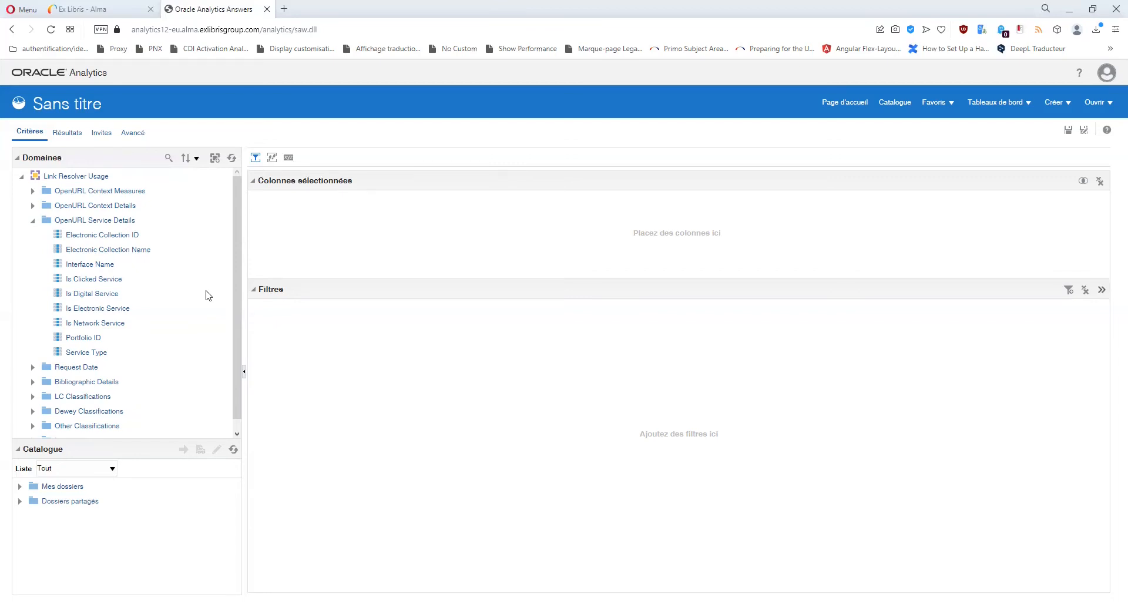
left_click(115, 280)
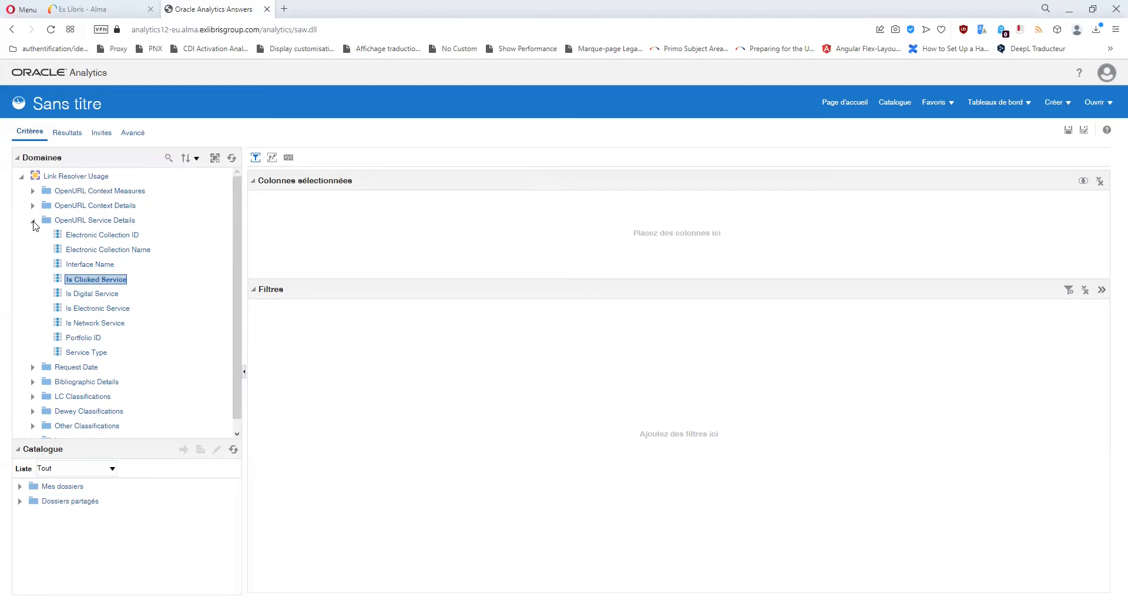
left_click(33, 222)
left_click(33, 236)
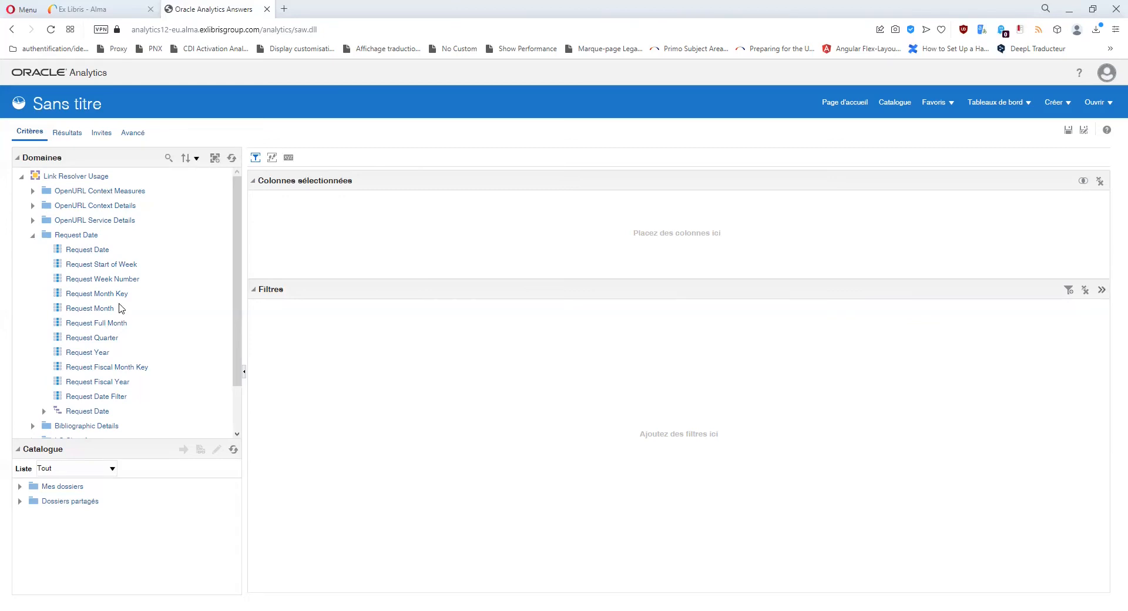
left_click(33, 235)
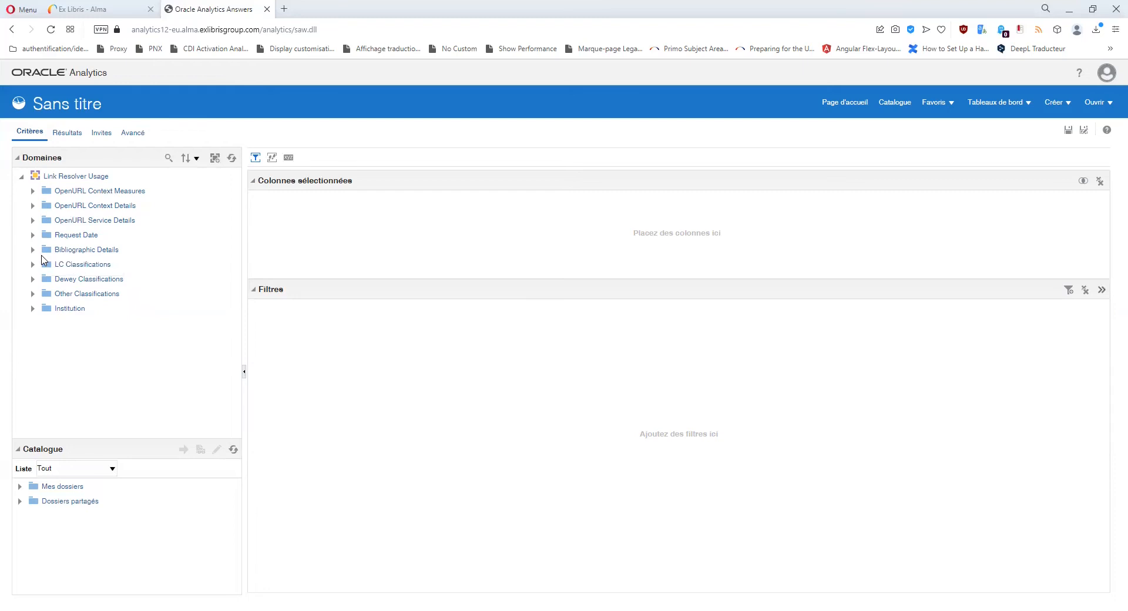
Add Number of Requests and Number of Clicked Requests from OpenURL Context Measures as columns of the analysis
left_click(32, 191)
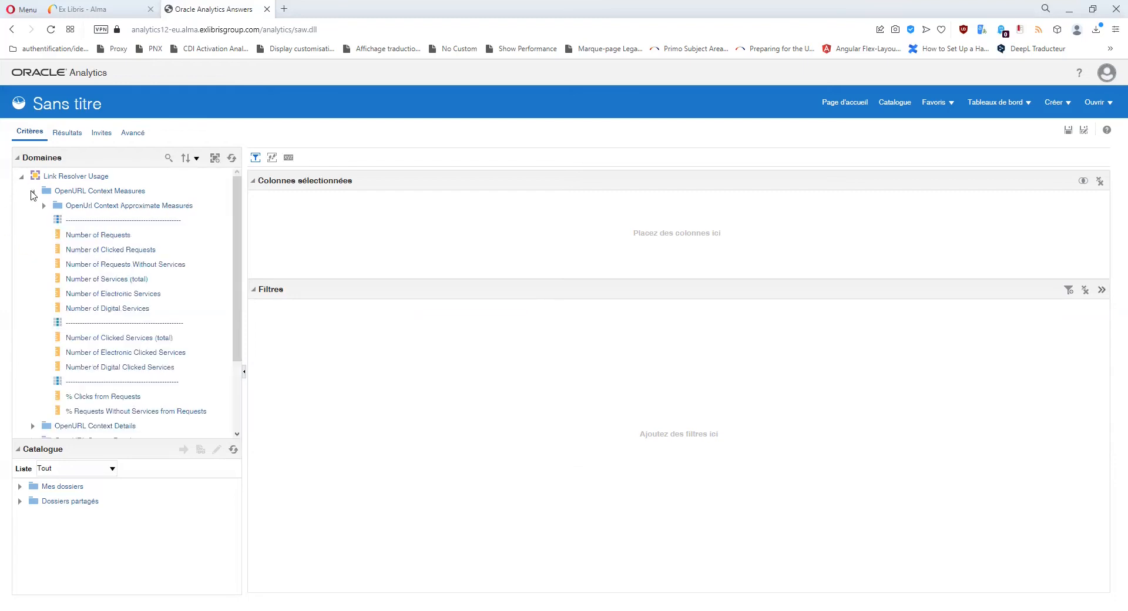
double_click(95, 236)
double_click(97, 250)
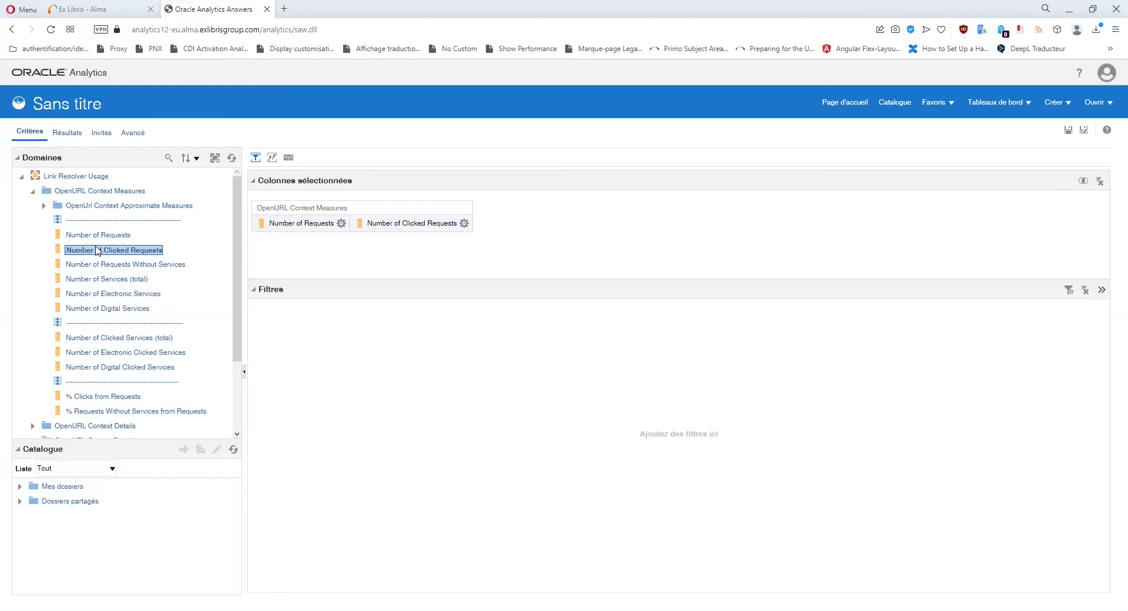
left_click(43, 206)
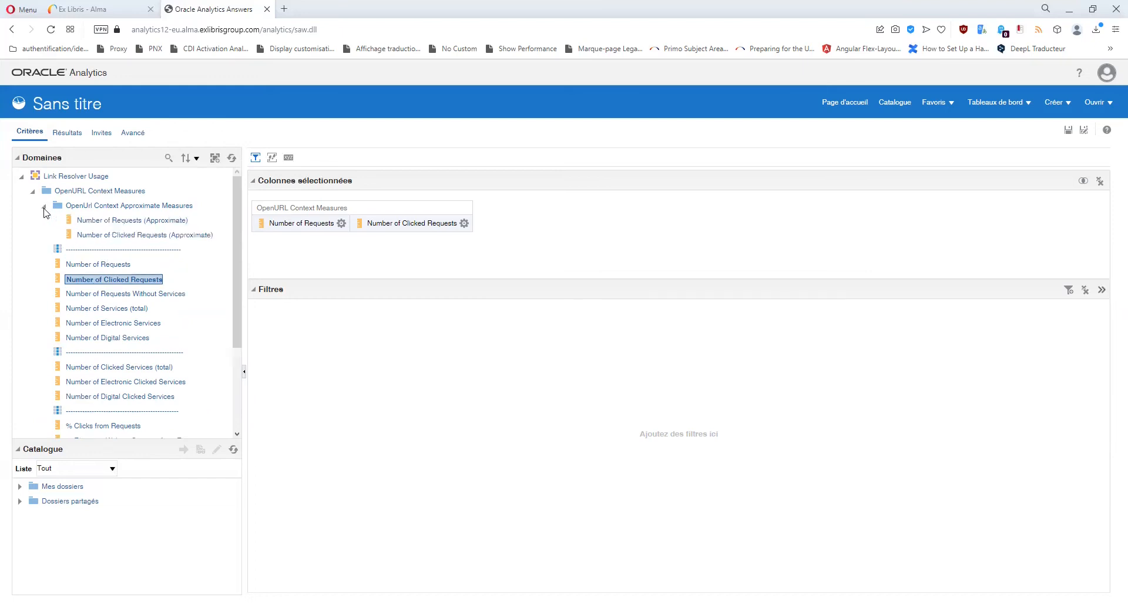
left_click(44, 206)
left_click(32, 190)
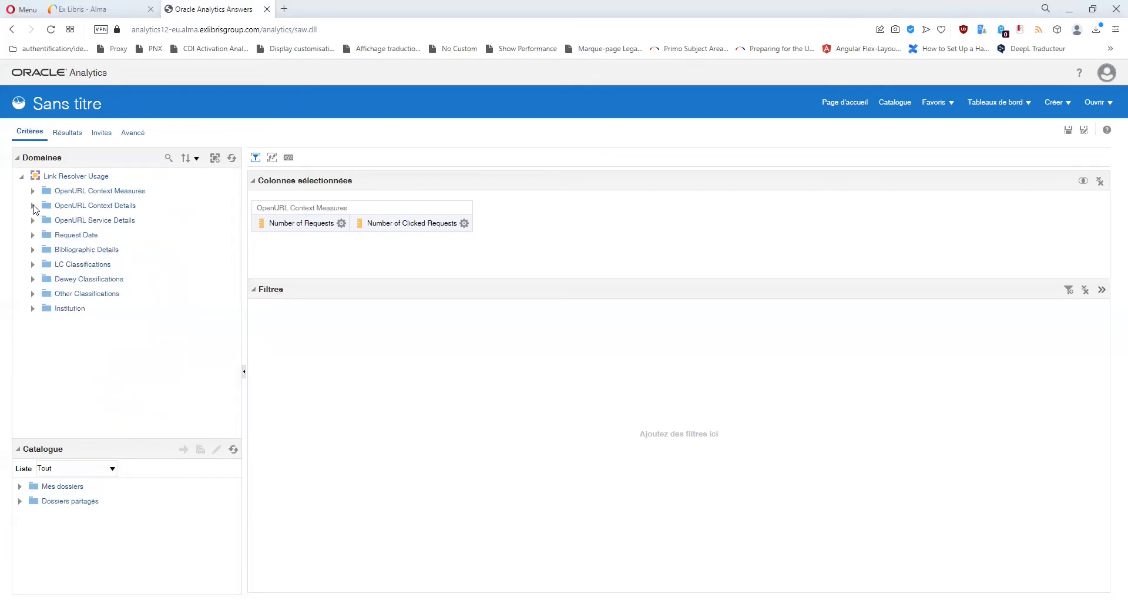
Add the ISSN, EISSN and Title columns from OpenURL Context Details to the analysis
left_click(33, 206)
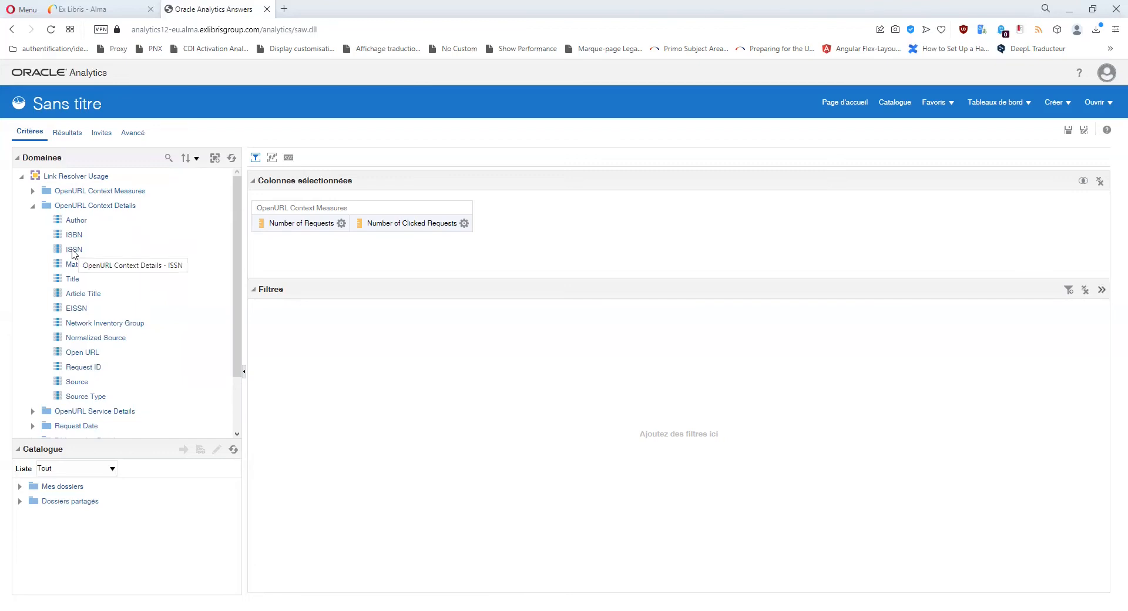
double_click(73, 250)
double_click(77, 308)
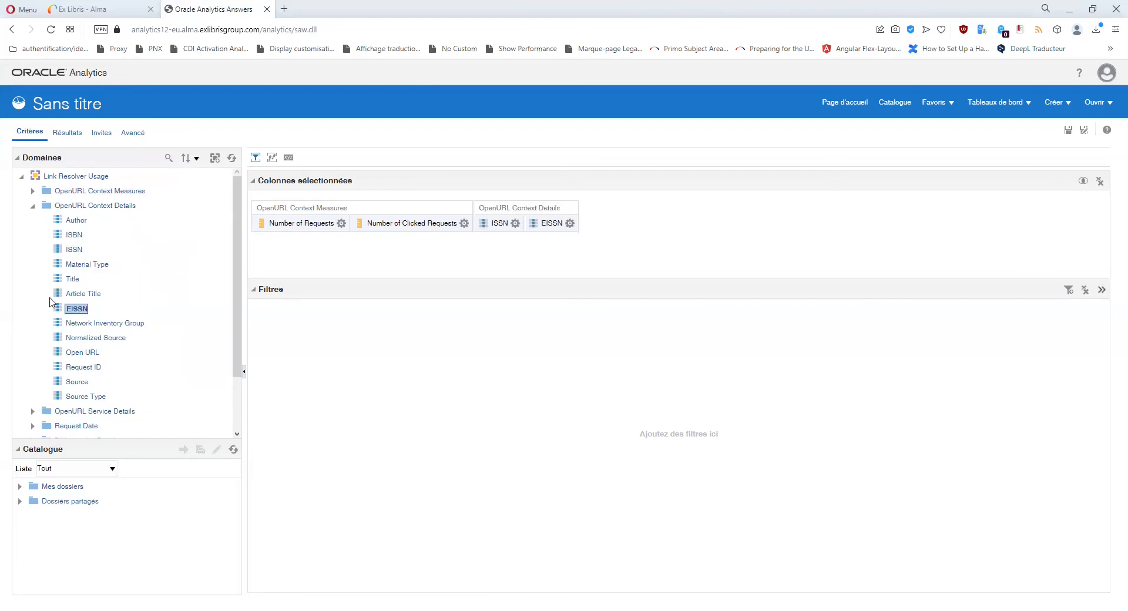
double_click(74, 280)
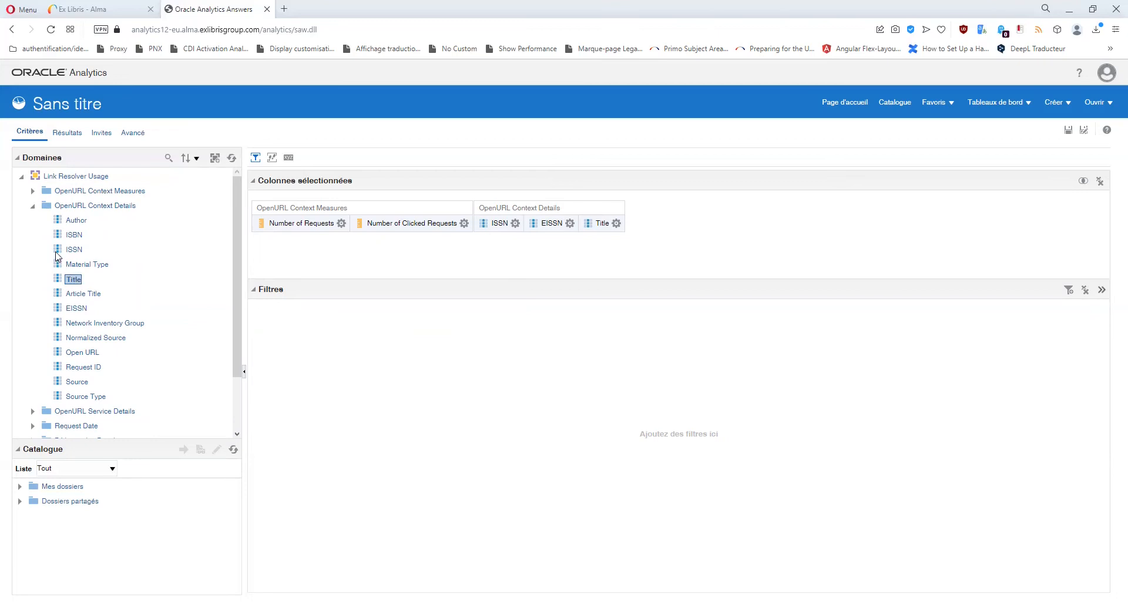
left_click(88, 324)
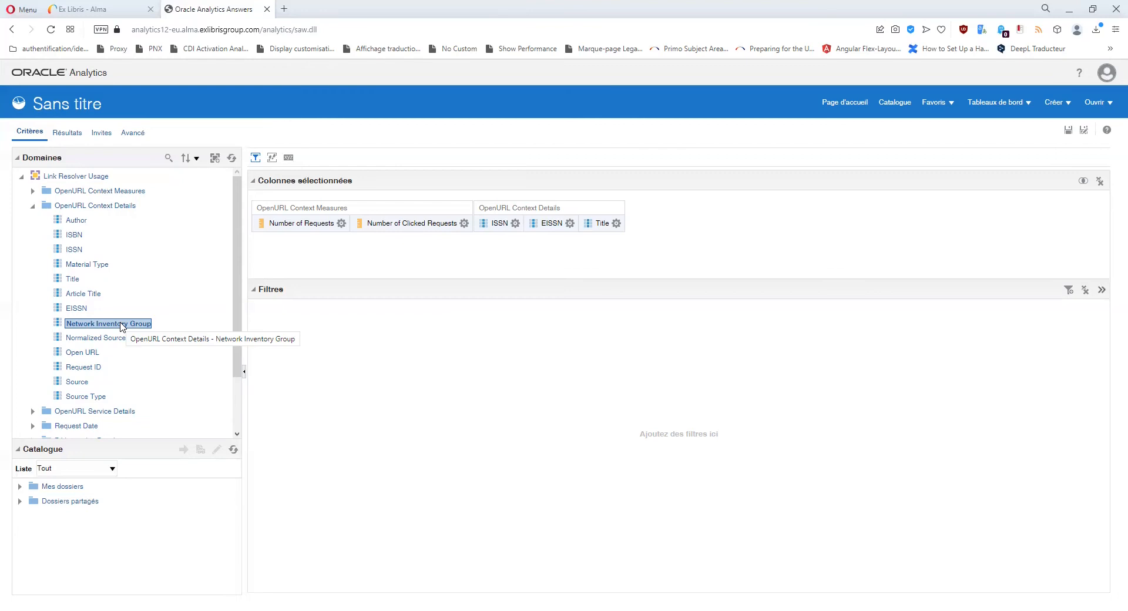
left_click(33, 207)
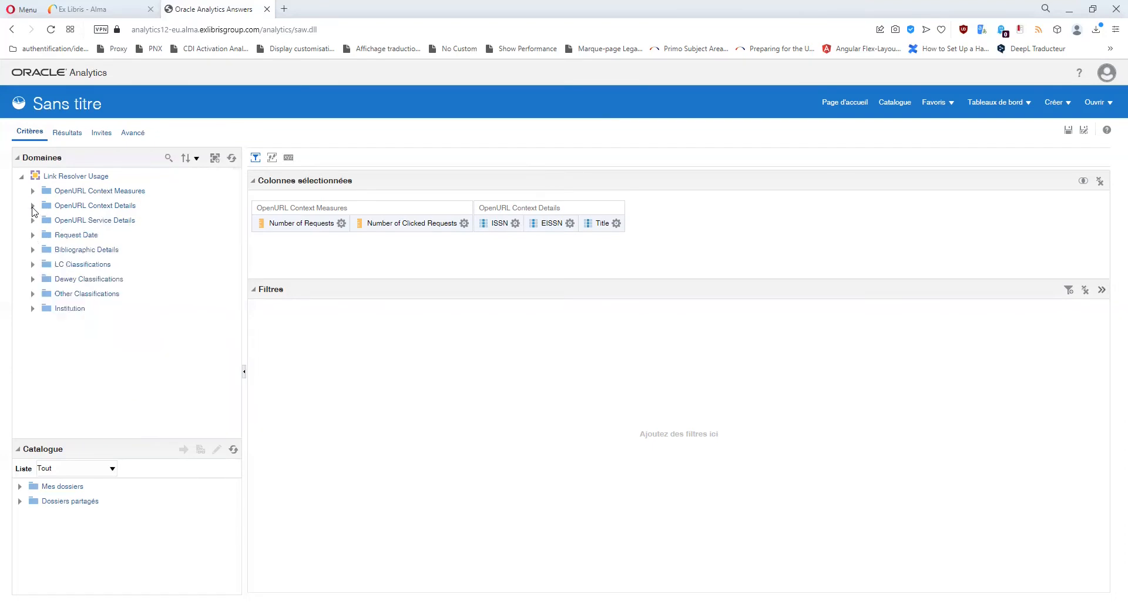
Add the MMS Id column from Bibliographic Details to the analysis
left_click(32, 250)
scroll(93, 295, "down", 8)
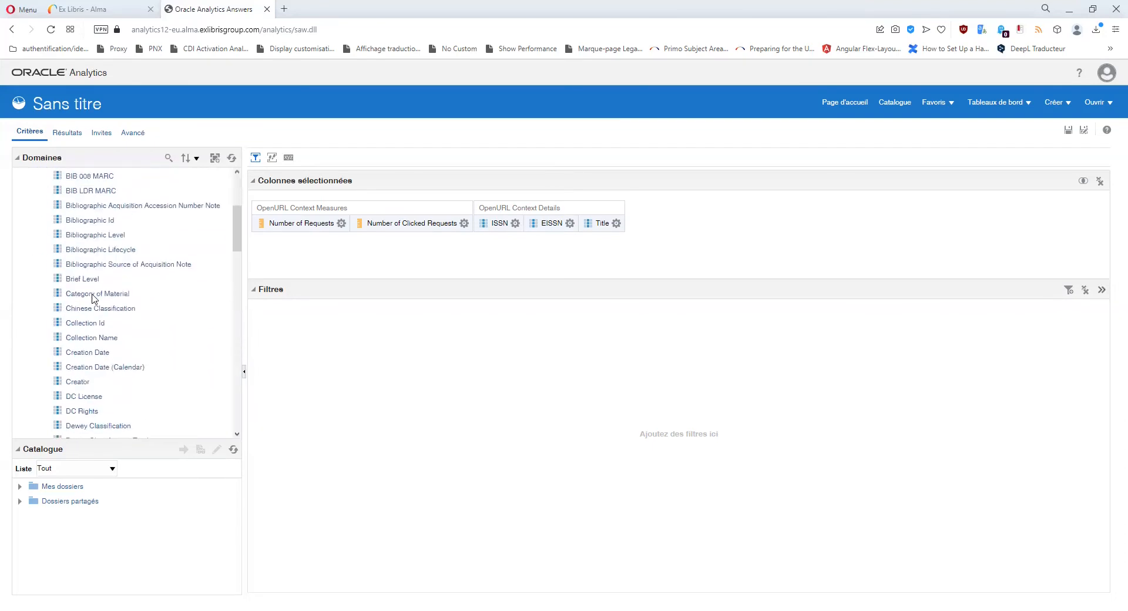
scroll(92, 298, "down", 2)
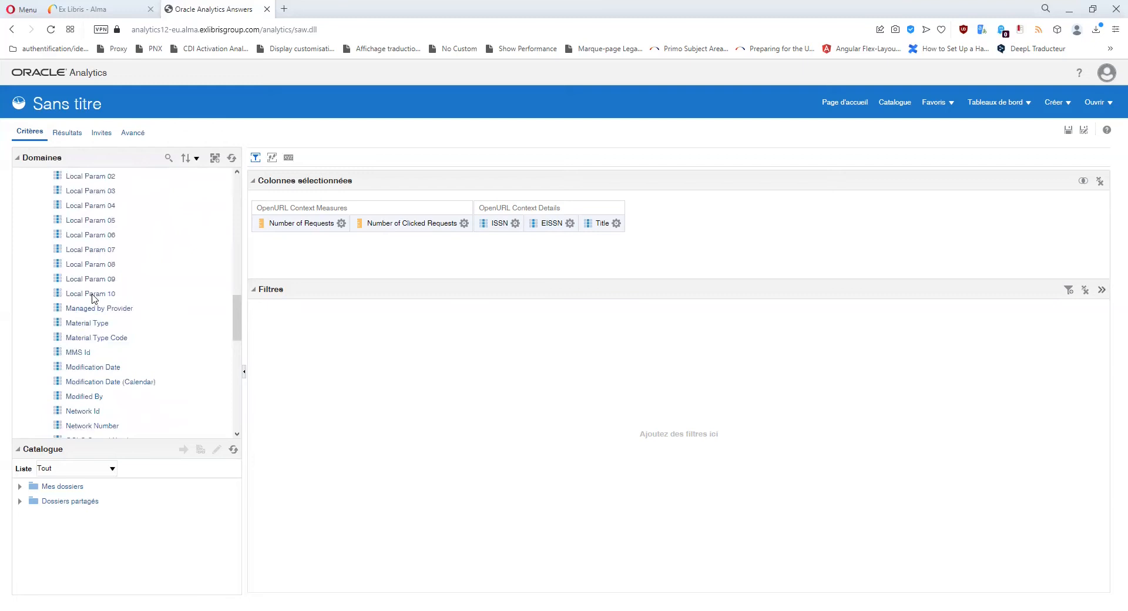
double_click(78, 353)
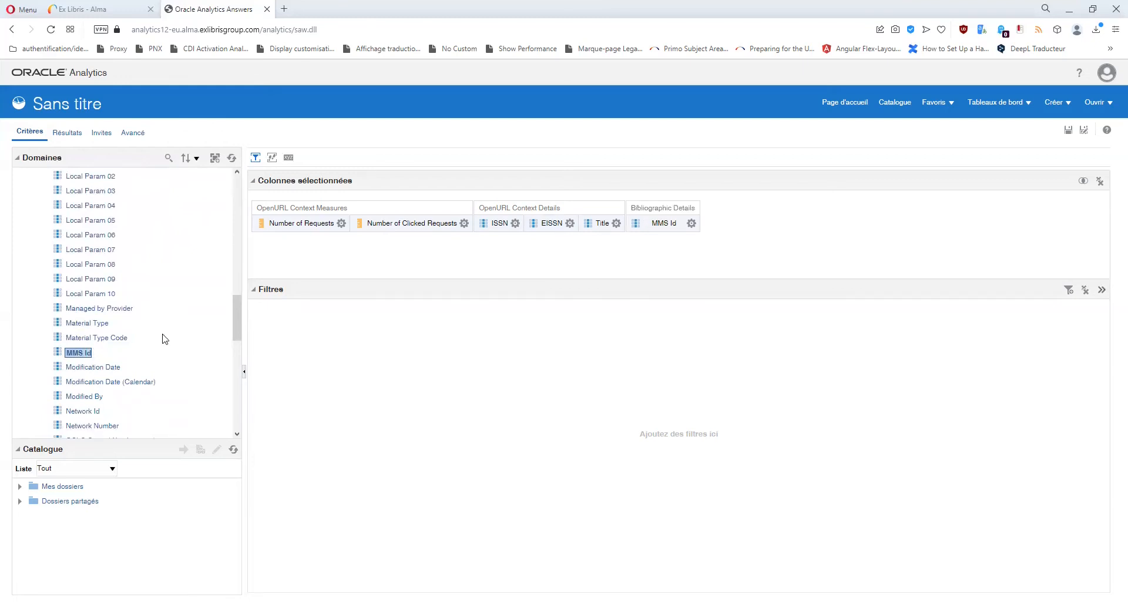
Add a filter keeping only rows whose Number of Requests is in the top 100 (est dans les premiers 100)
scroll(40, 317, "up", 7)
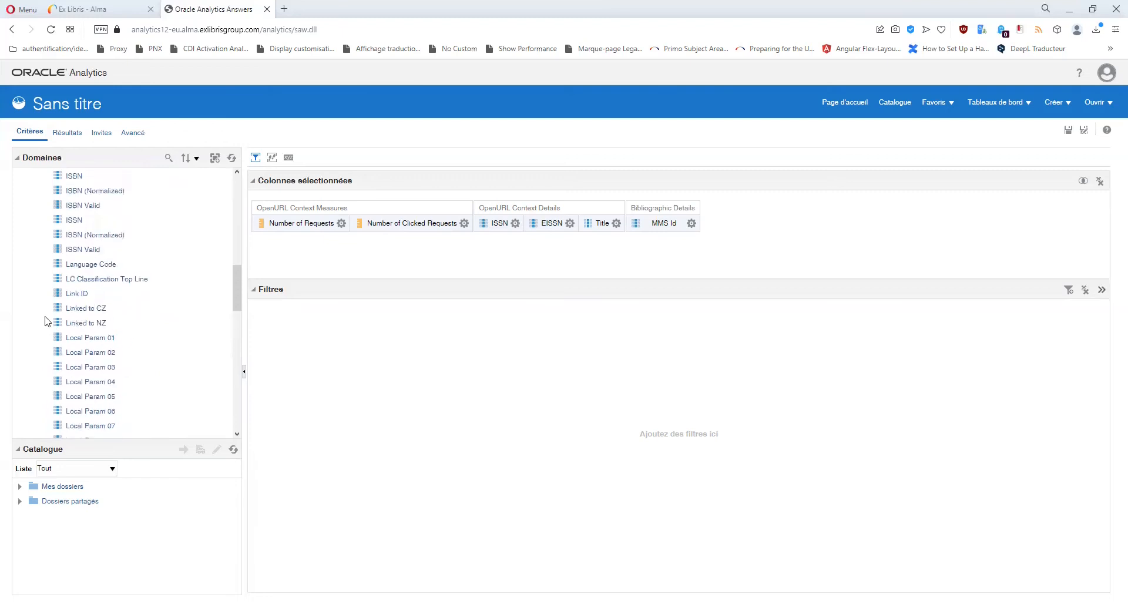
scroll(37, 303, "up", 5)
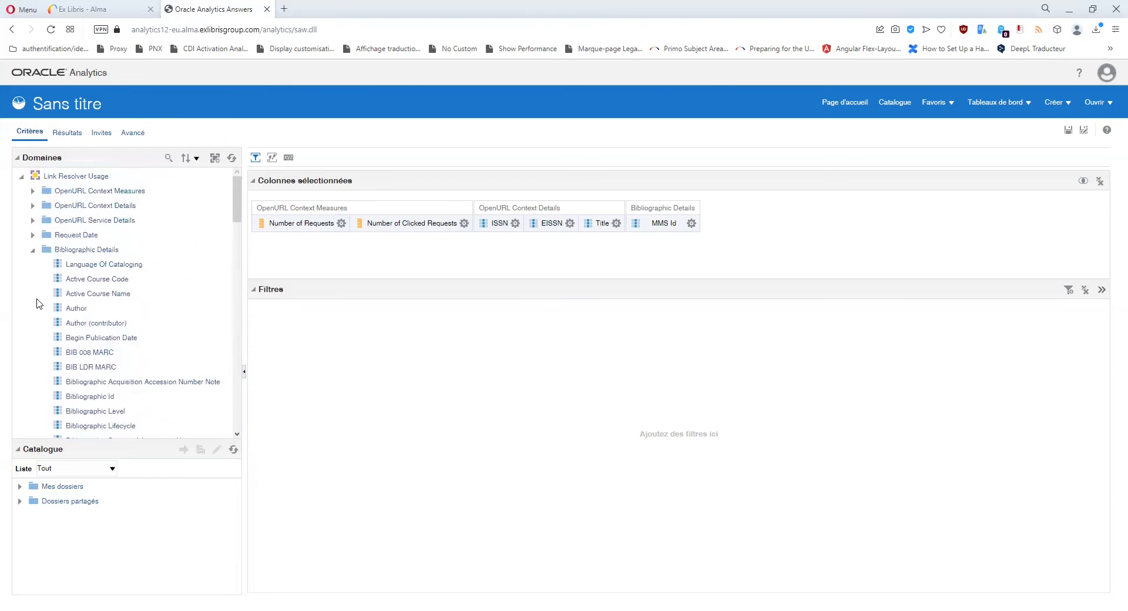
left_click(32, 250)
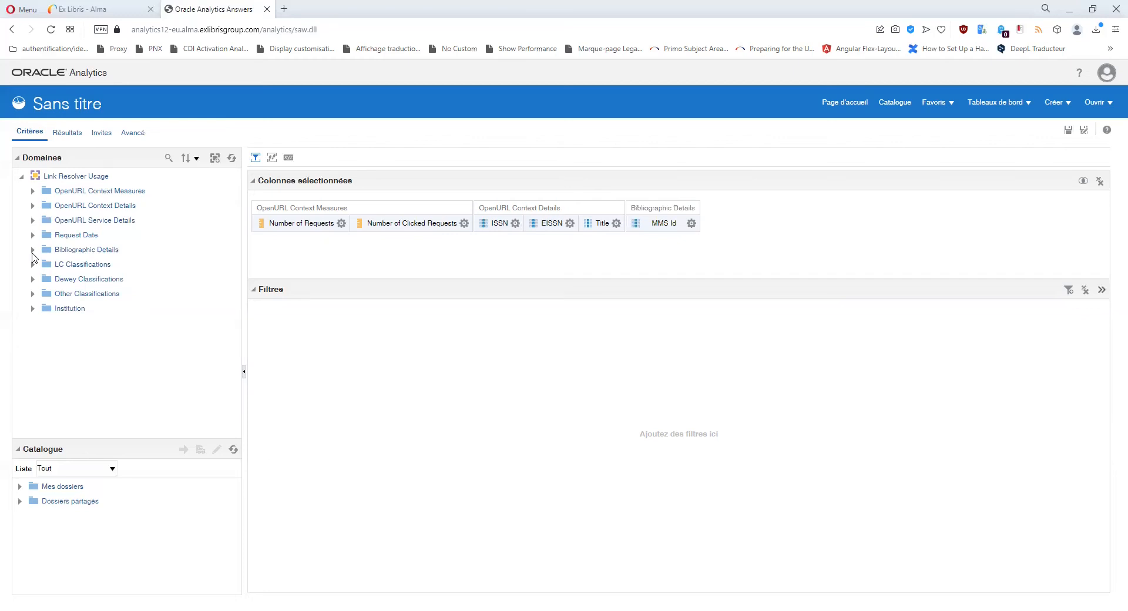
left_click(341, 224)
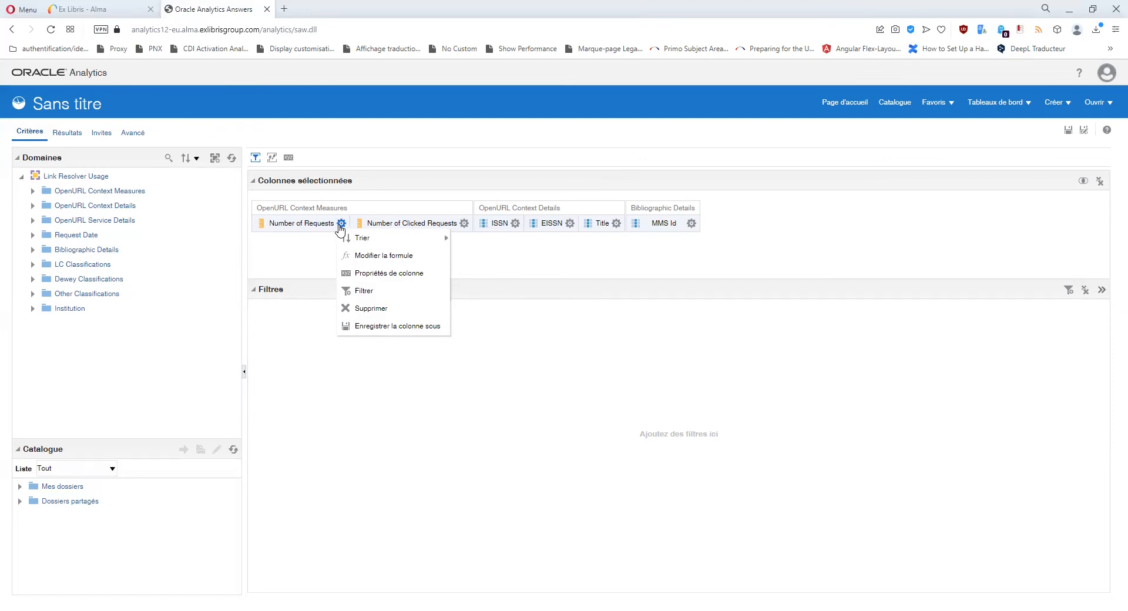
left_click(360, 291)
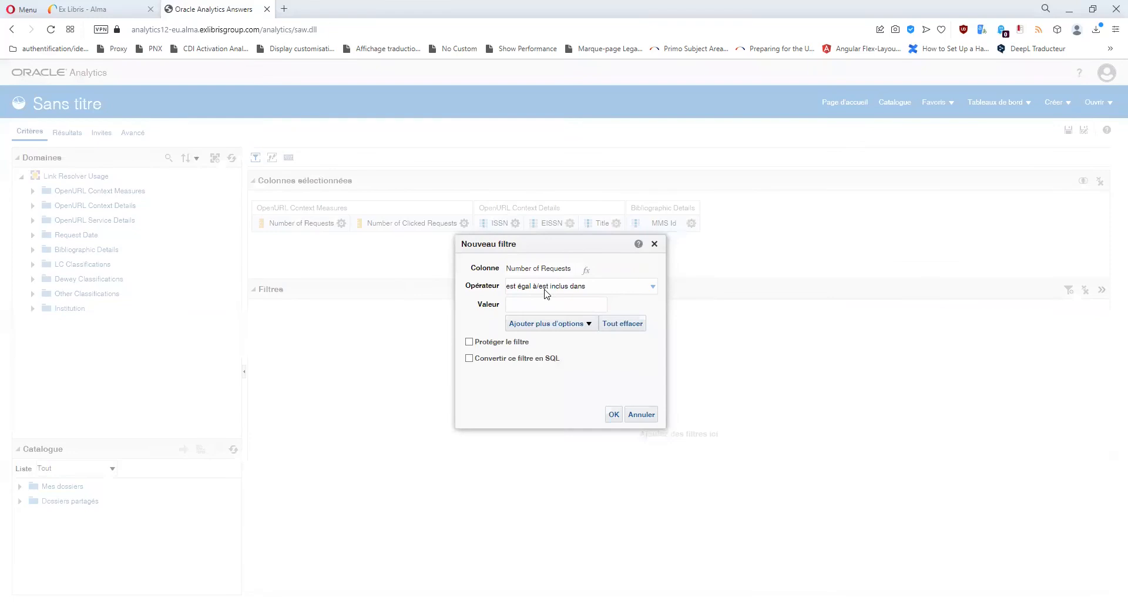
left_click(545, 290)
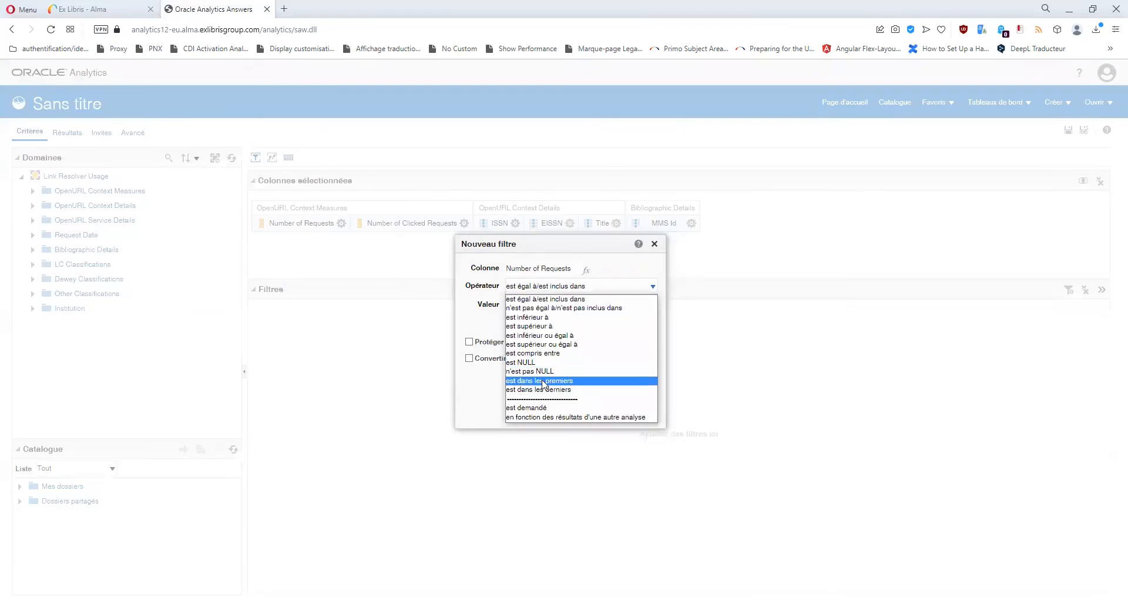
key("Return")
left_click(519, 308)
type("10")
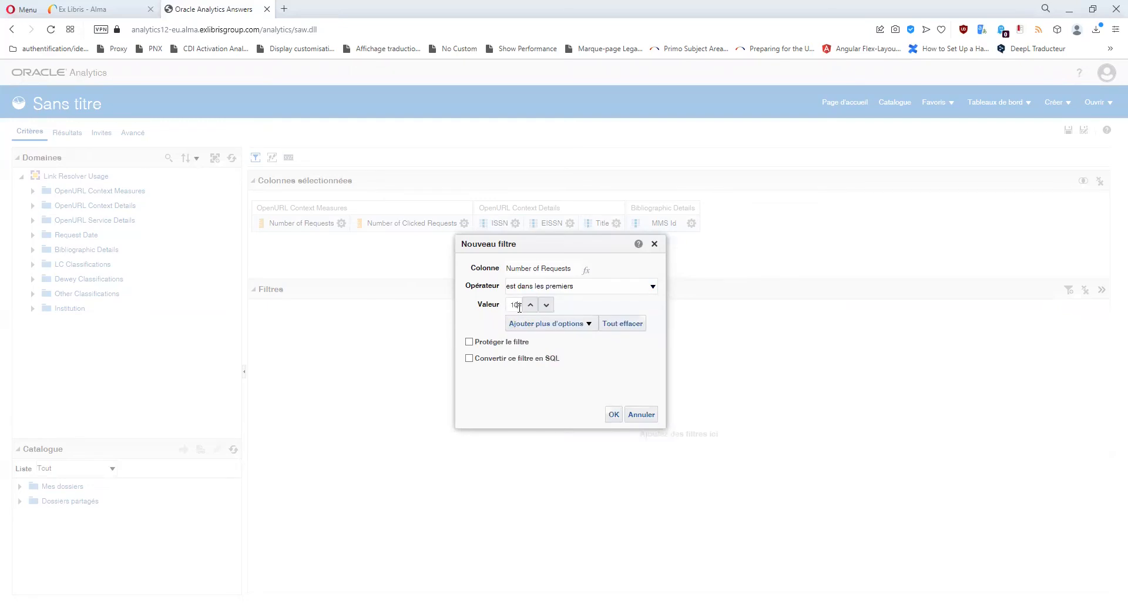
type("0")
left_click(614, 415)
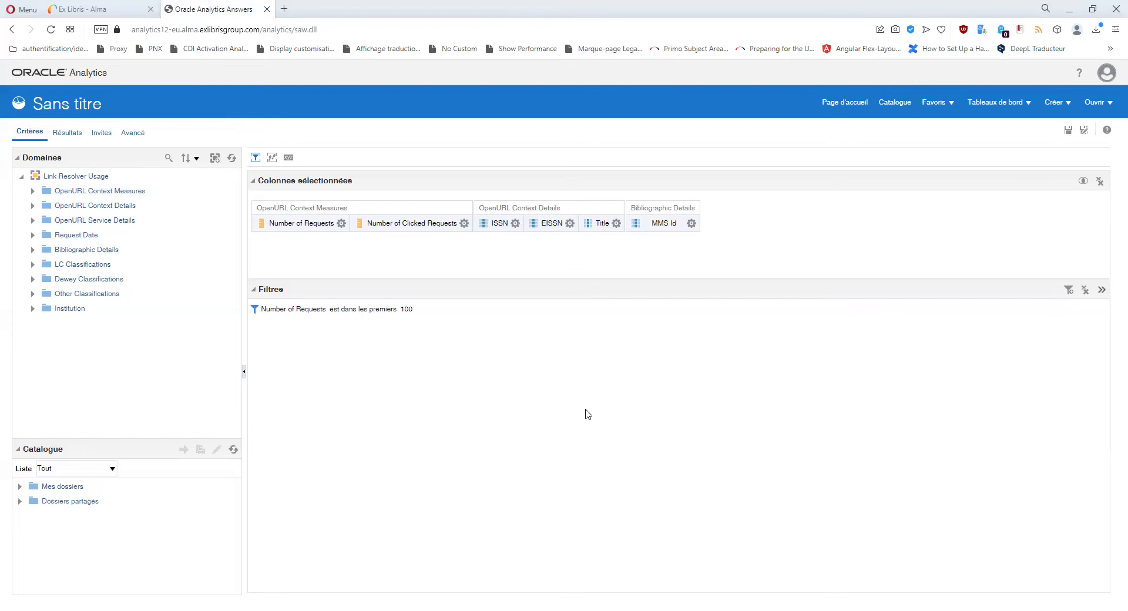
left_click(570, 222)
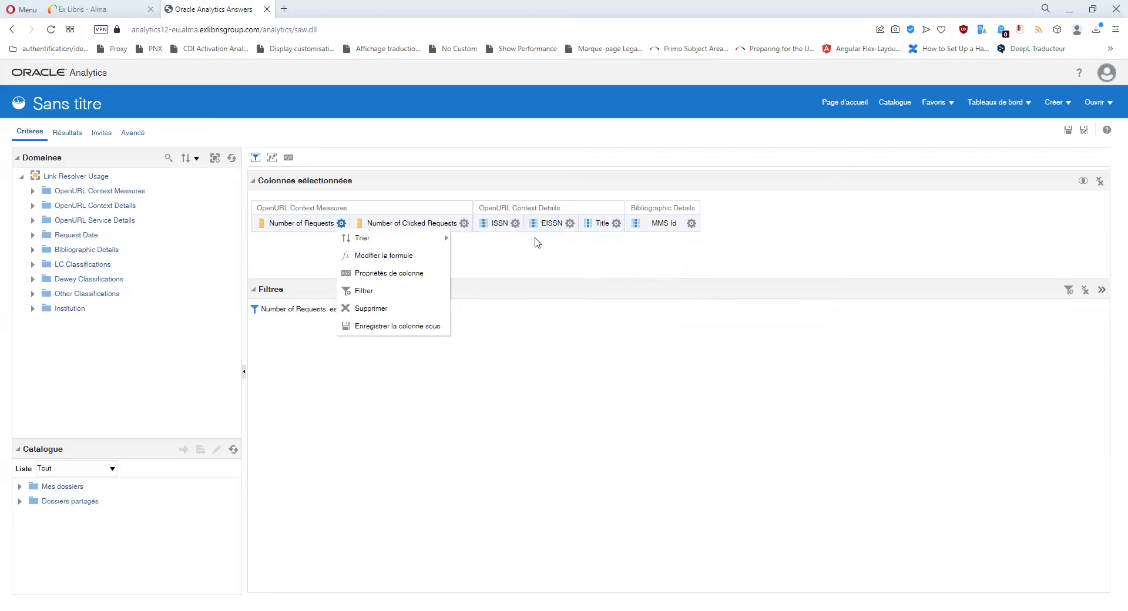
mouse_move(514, 224)
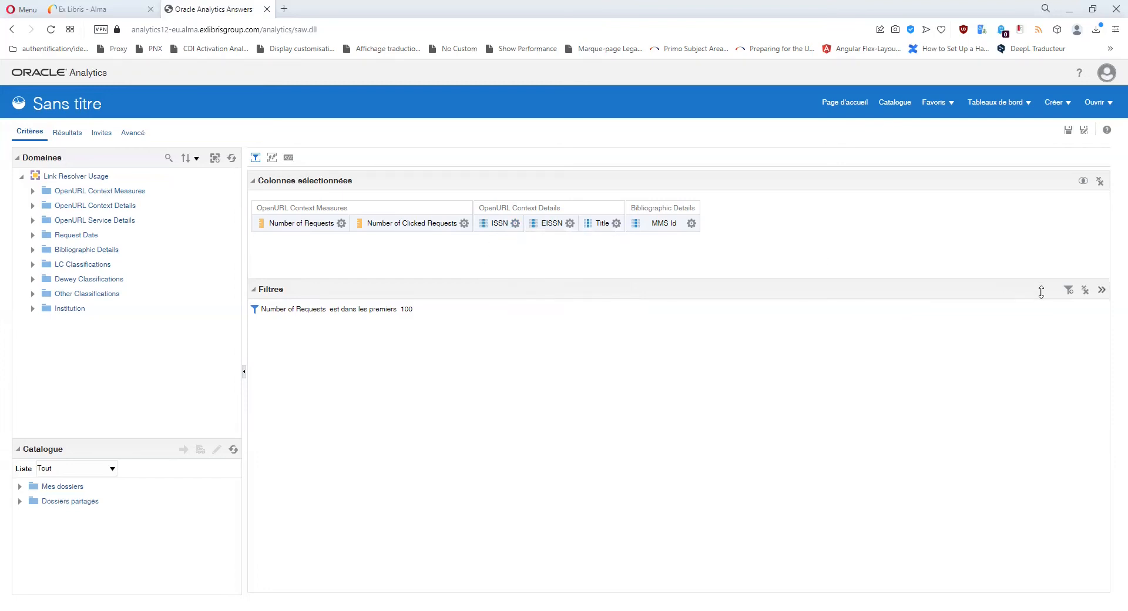
left_click(1068, 291)
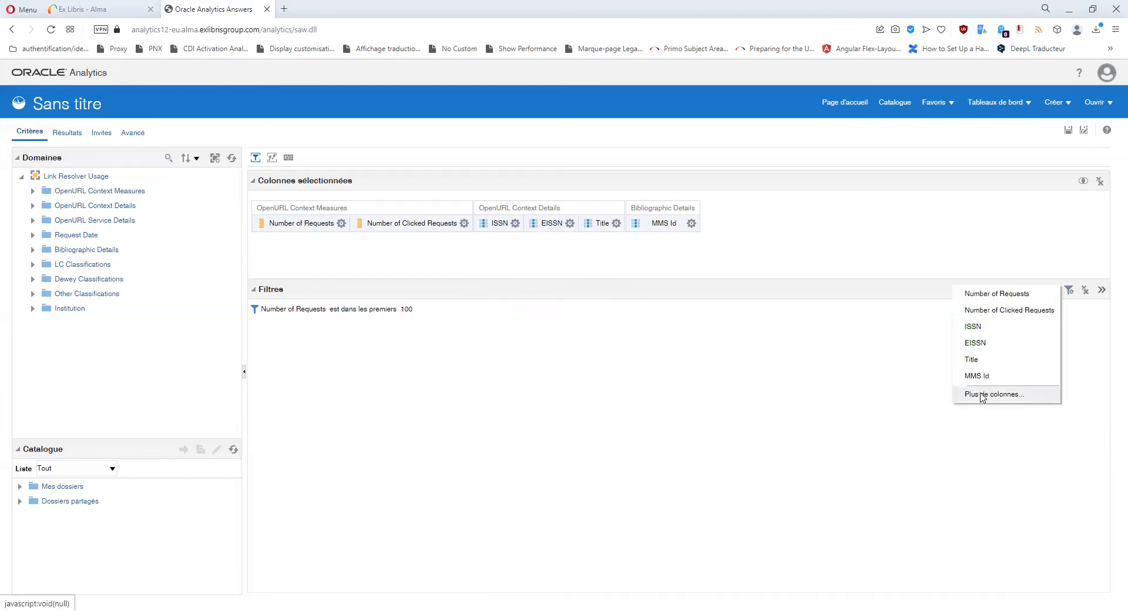
left_click(984, 394)
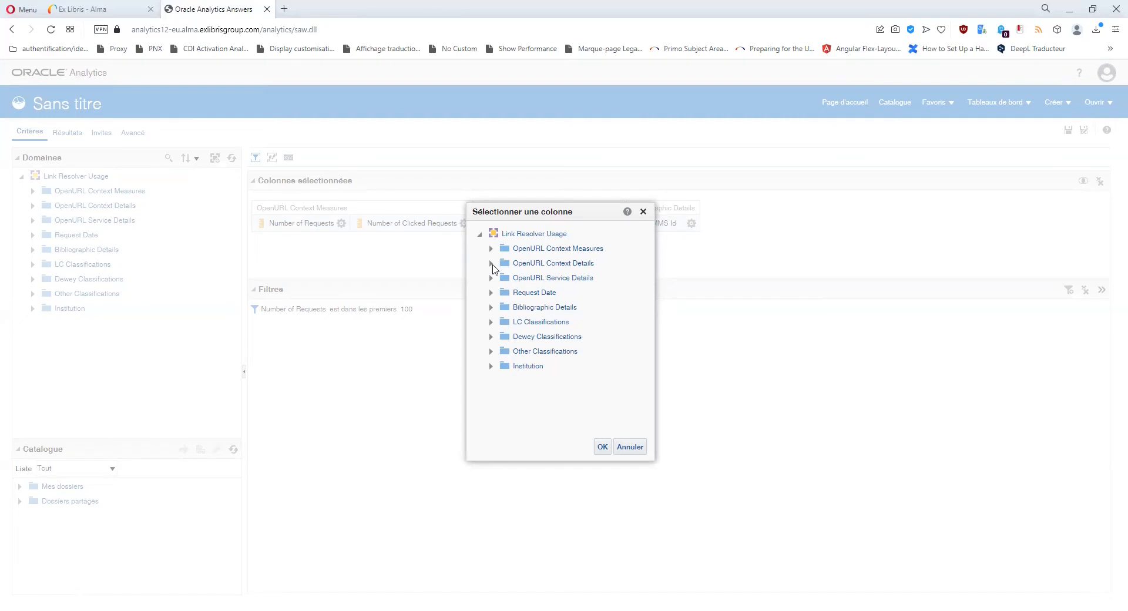
left_click(643, 212)
left_click(515, 224)
Add a filter on the unselected Material Type column from OpenURL Context Details, equal to JOURNAL
left_click(1069, 292)
left_click(1005, 395)
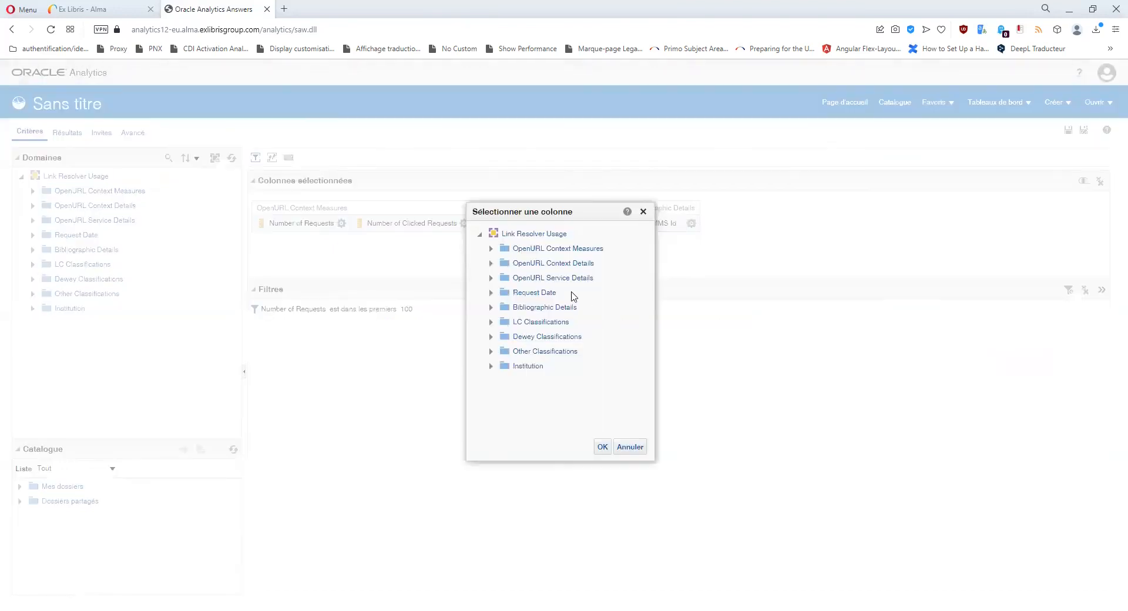
left_click(491, 262)
scroll(546, 317, "down", 1)
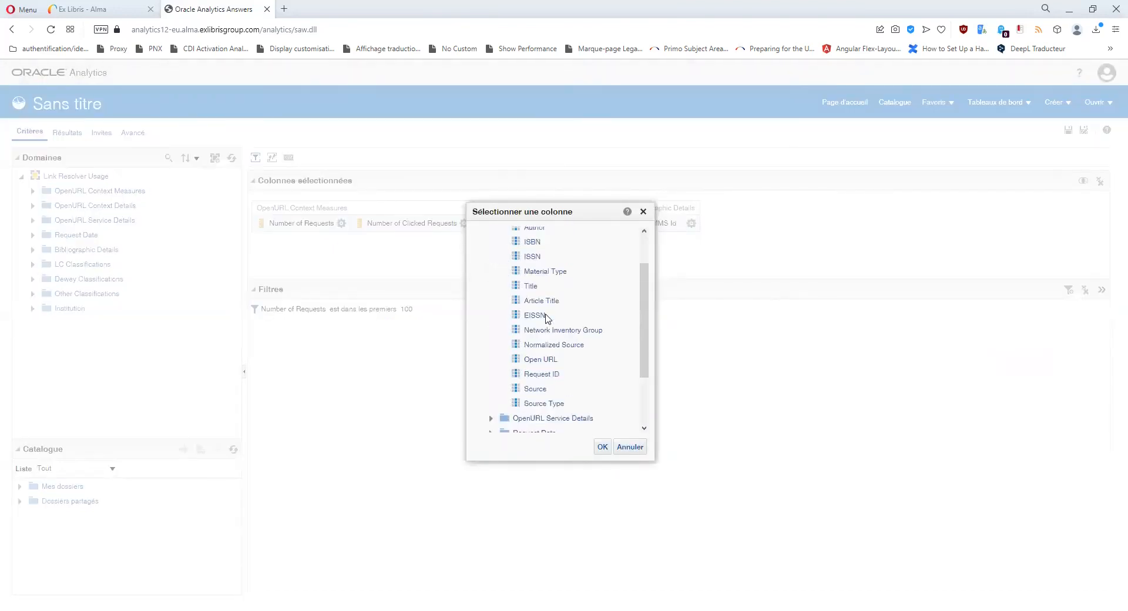
left_click(491, 264)
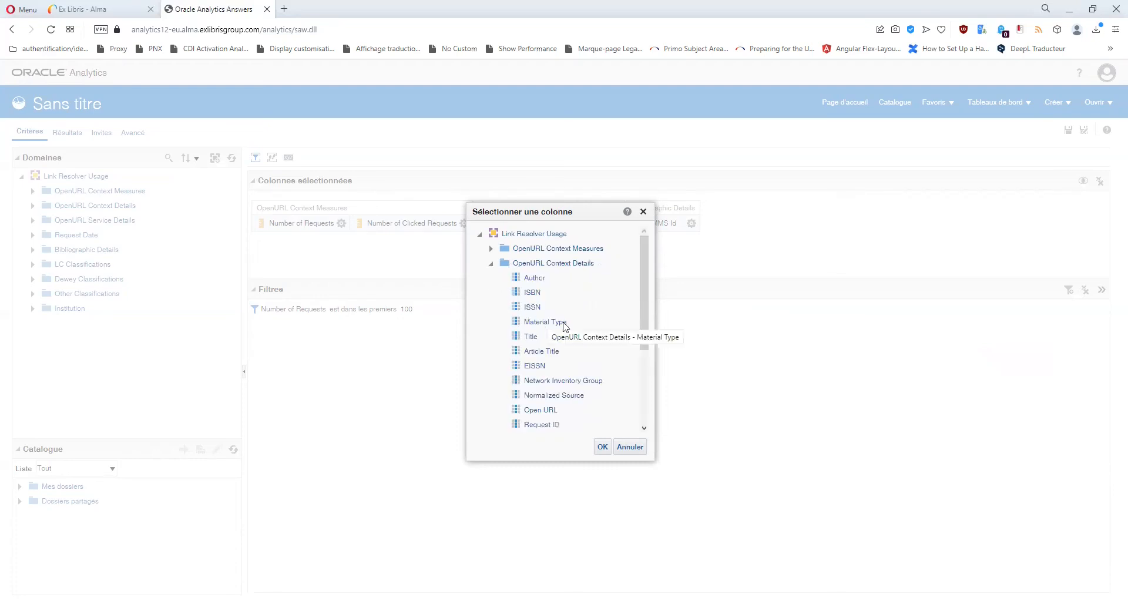
left_click(542, 325)
left_click(600, 447)
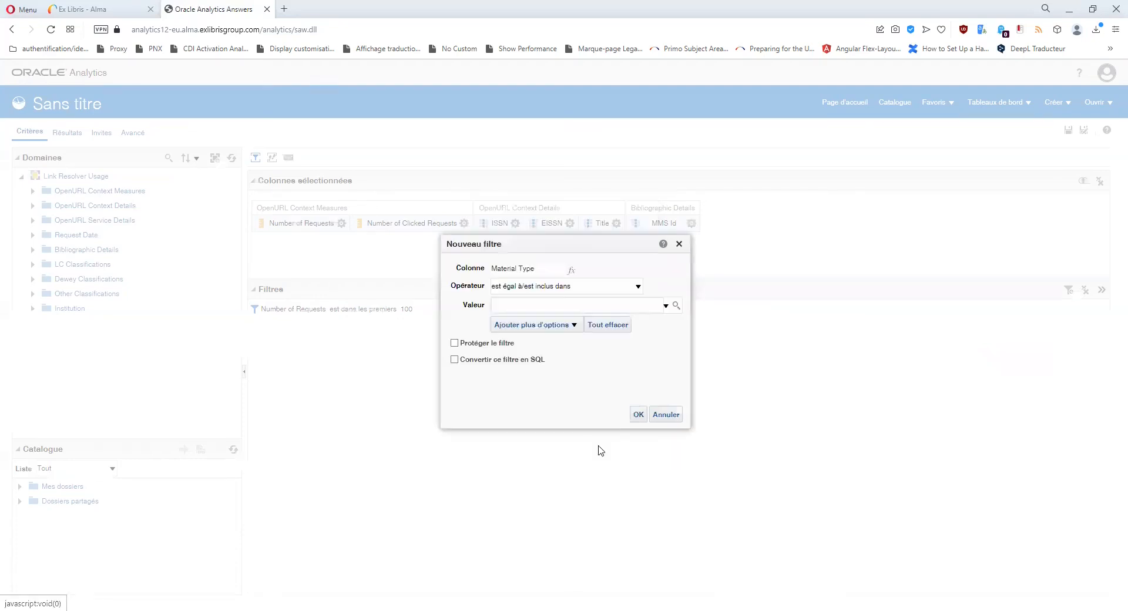
left_click(666, 305)
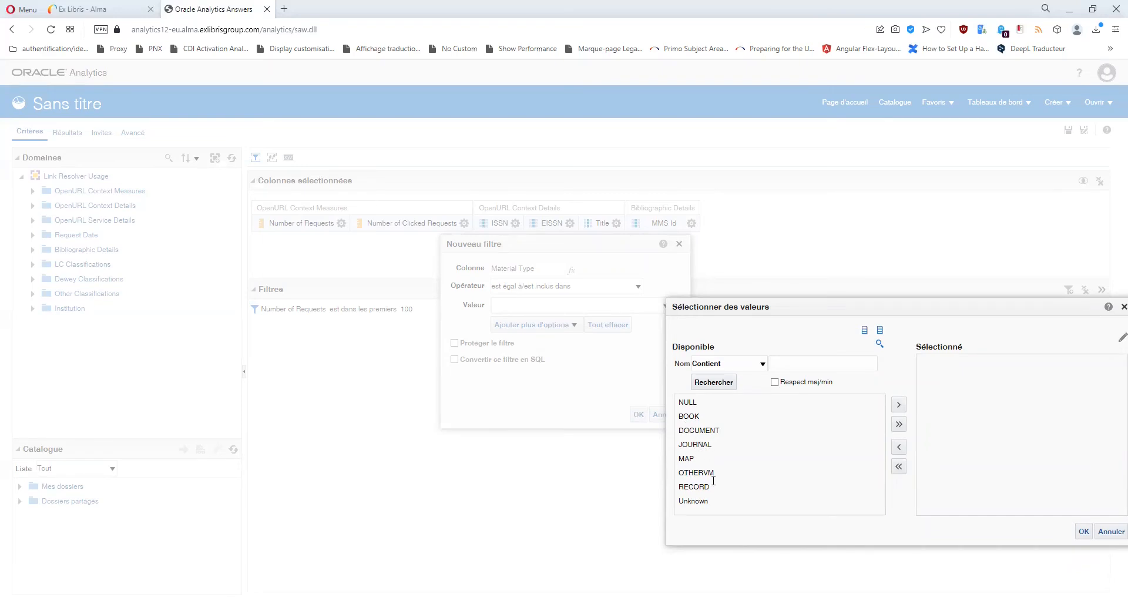
left_click(699, 444)
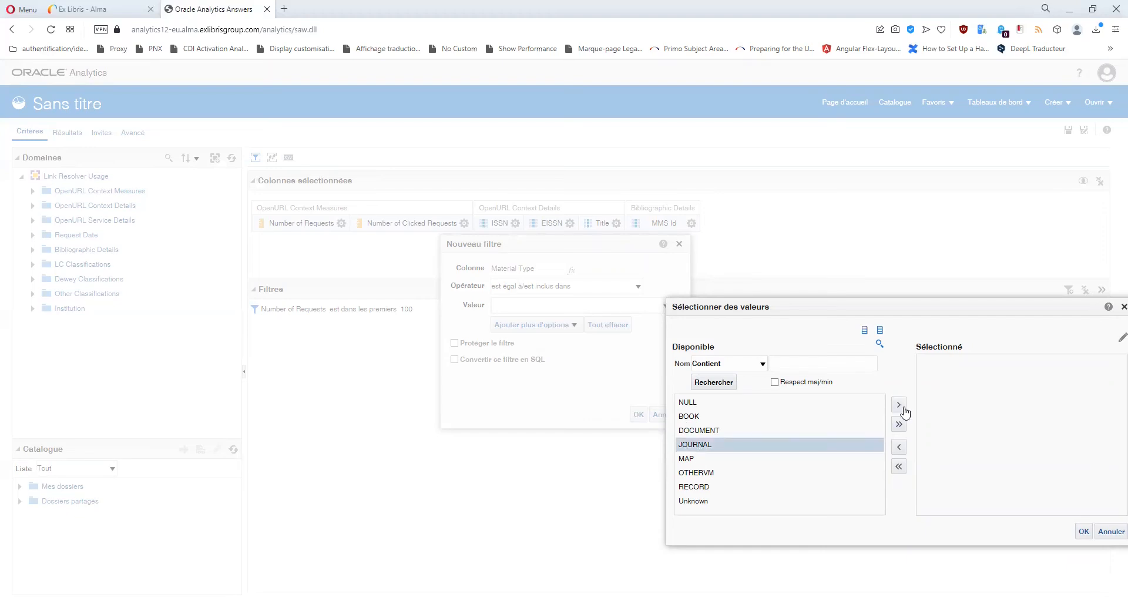
left_click(904, 411)
left_click(1084, 531)
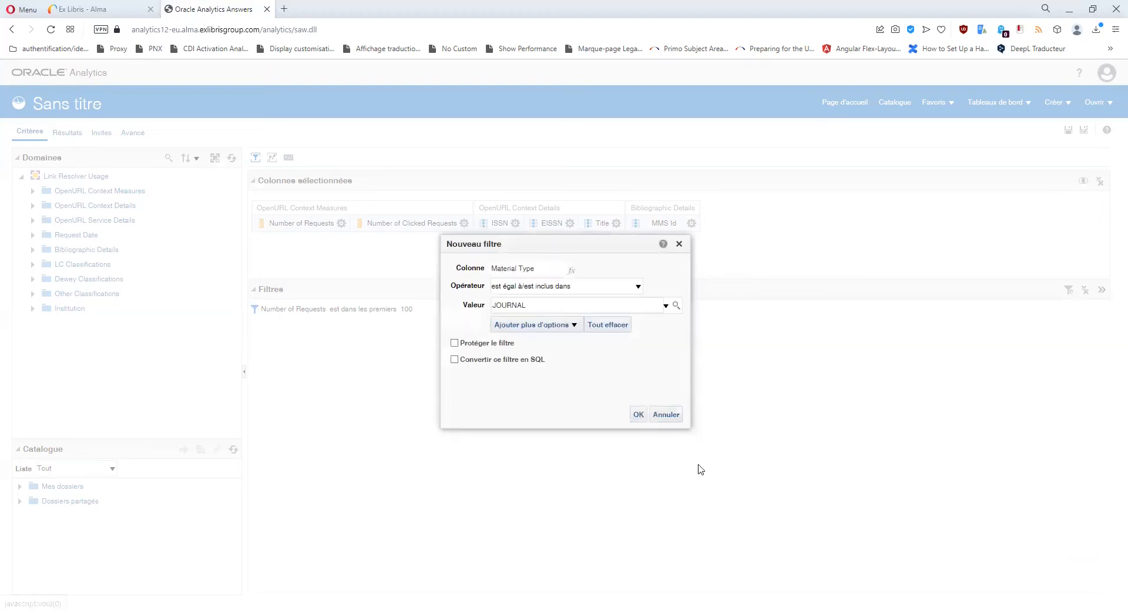
left_click(639, 414)
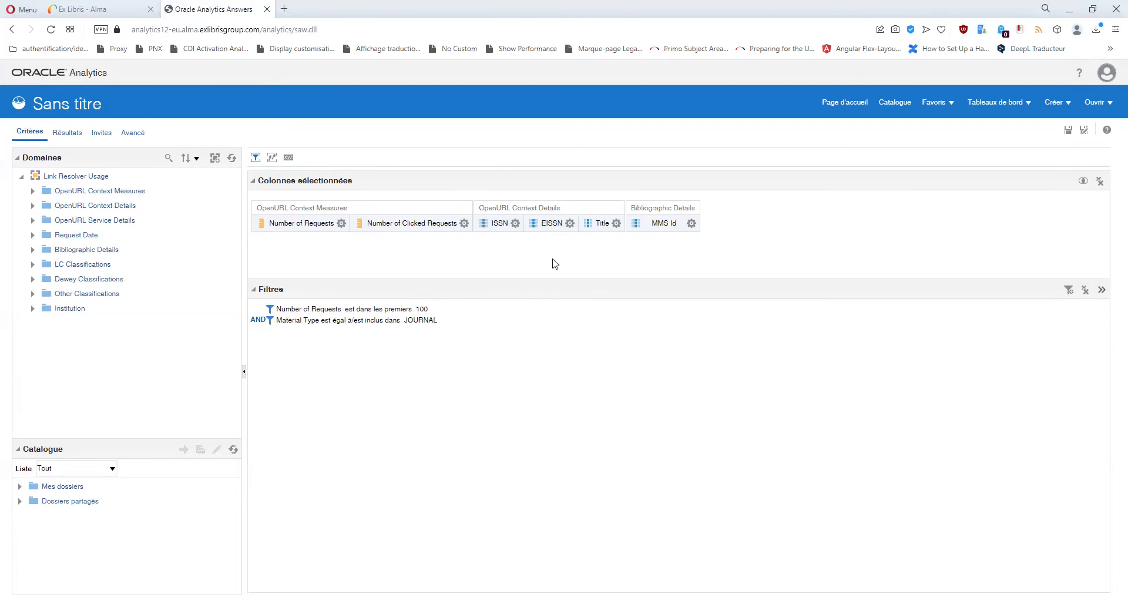
Add a filter on the Title column with the operator n'est pas NULL
left_click(616, 223)
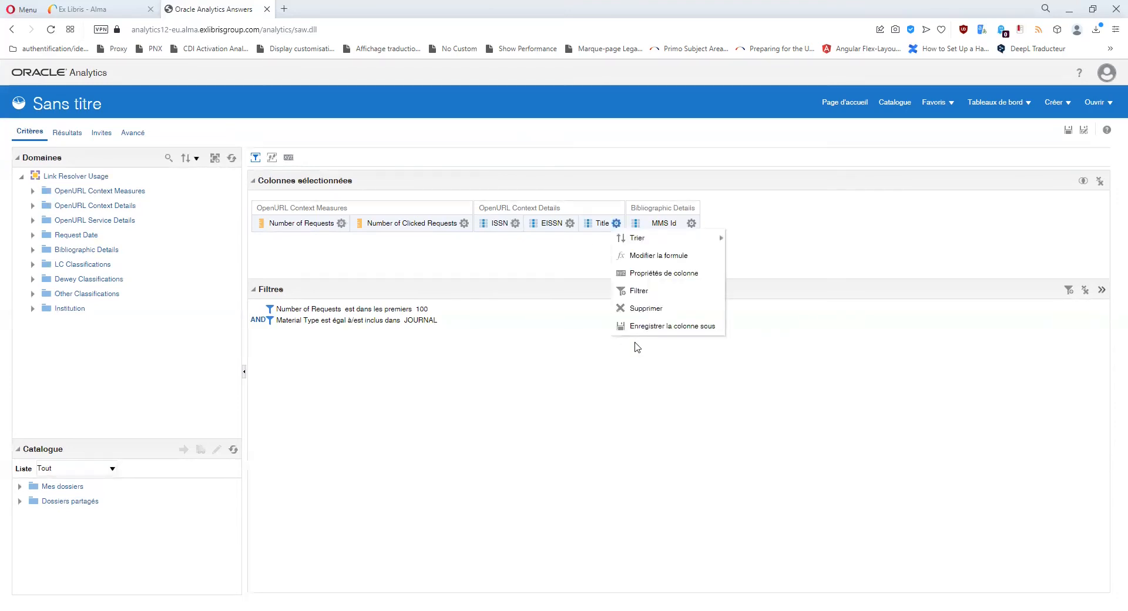
left_click(638, 290)
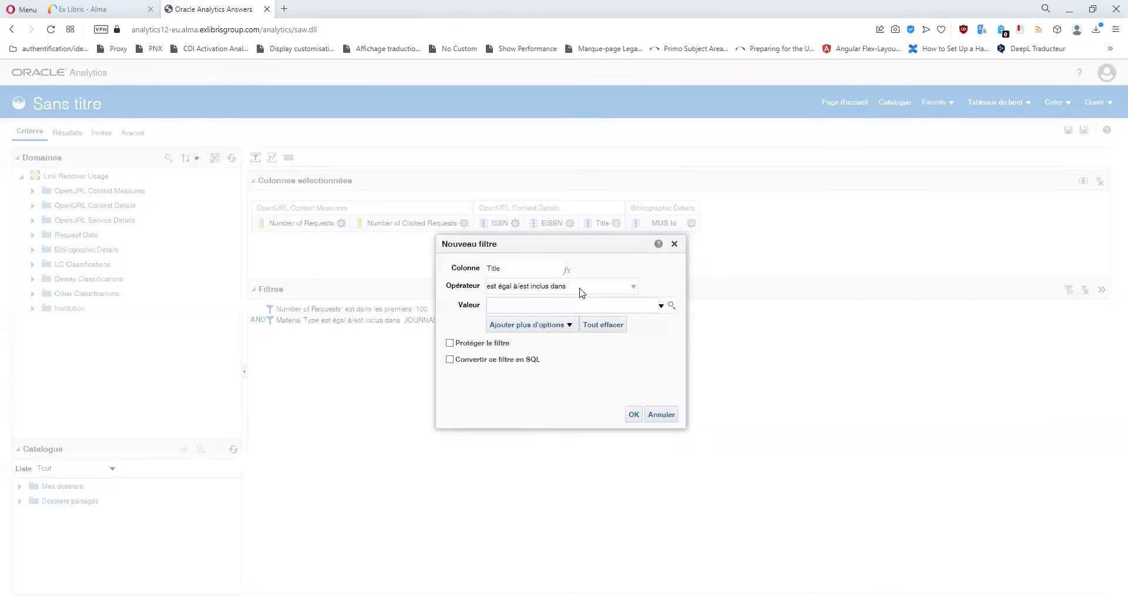
left_click(579, 288)
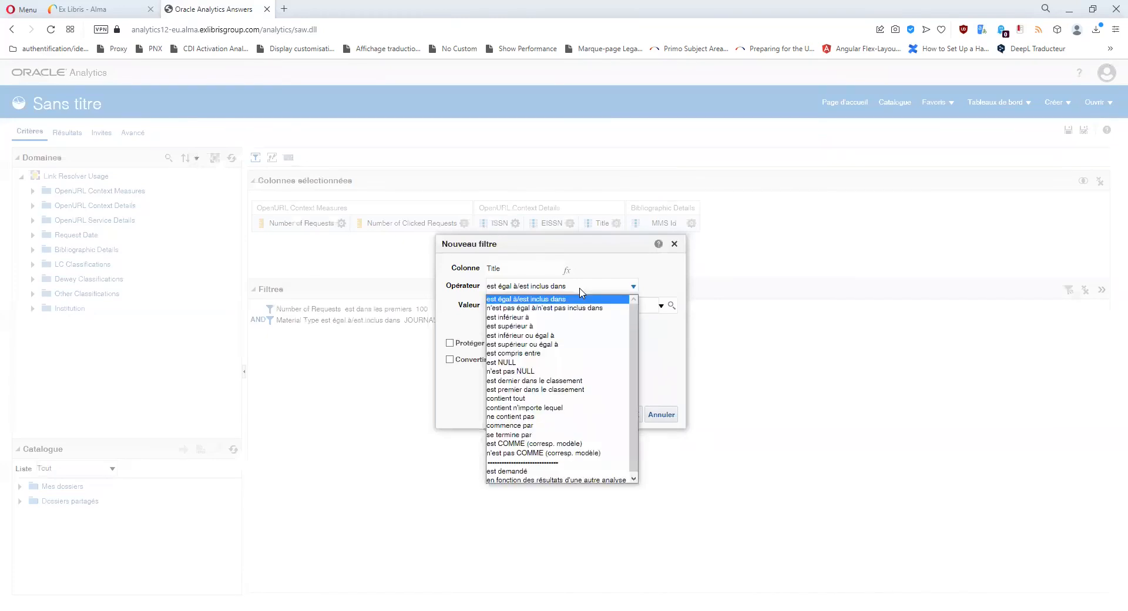
left_click(539, 374)
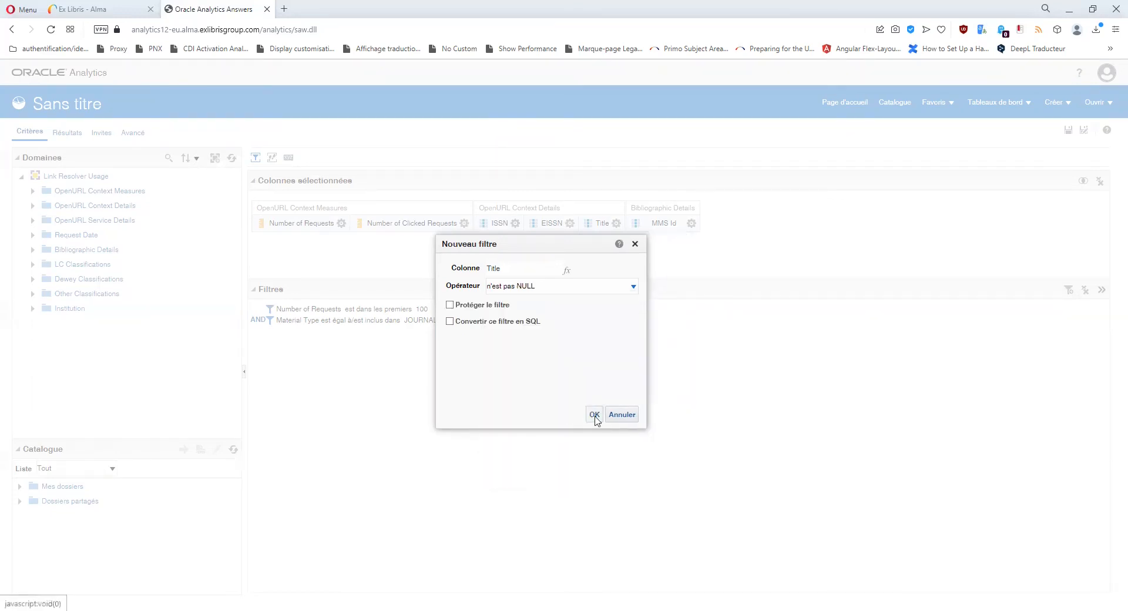
left_click(594, 415)
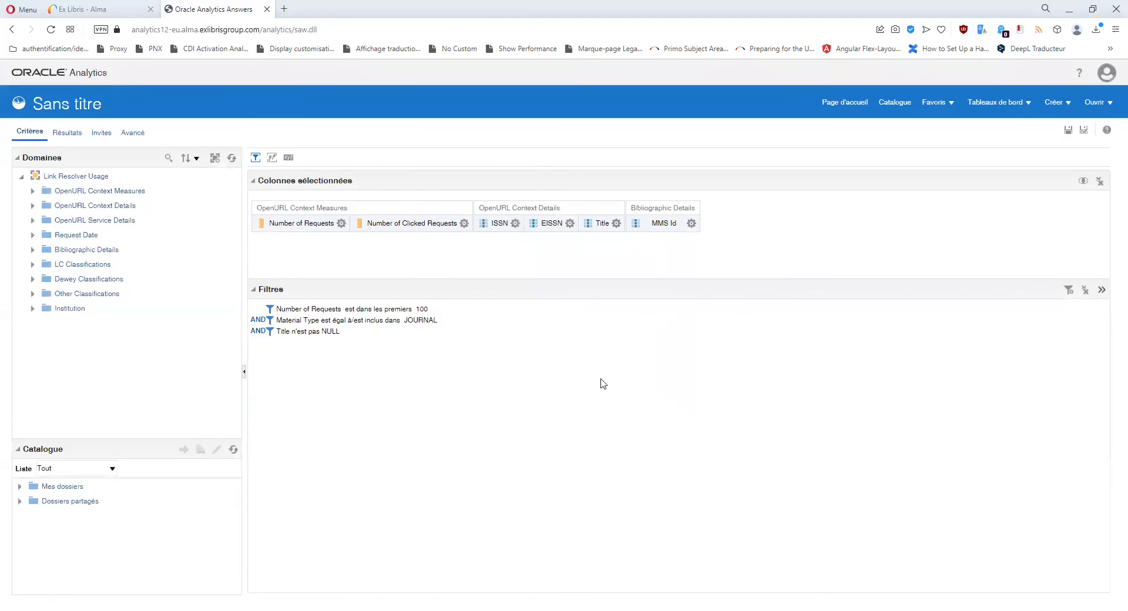
Display the results sorted by Number of Requests in descending order and review requests and clicked requests per title
left_click(65, 135)
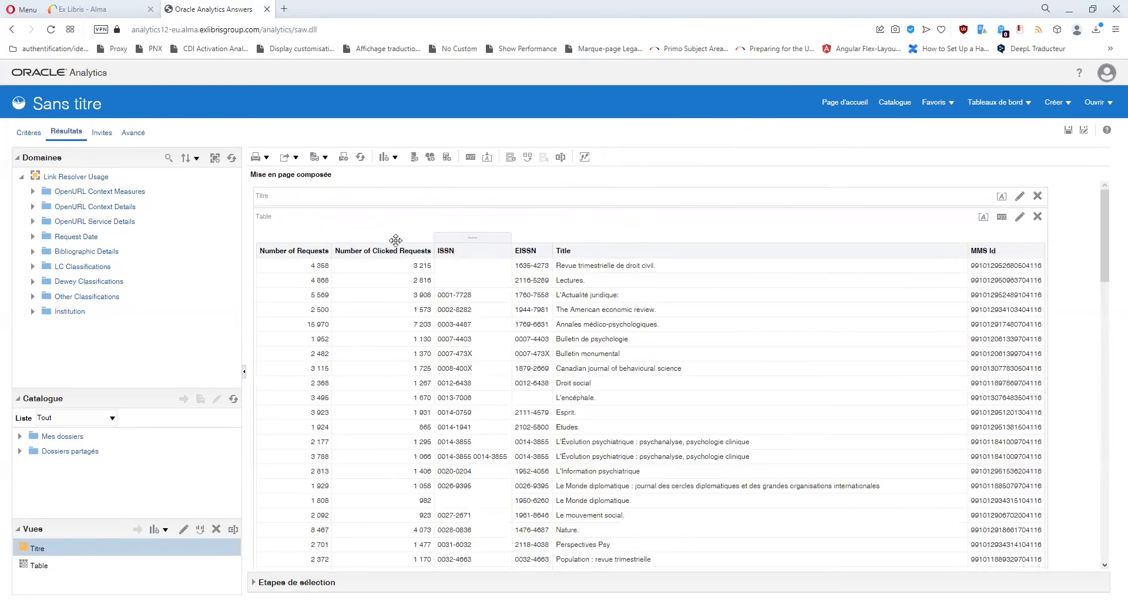
left_click(324, 249)
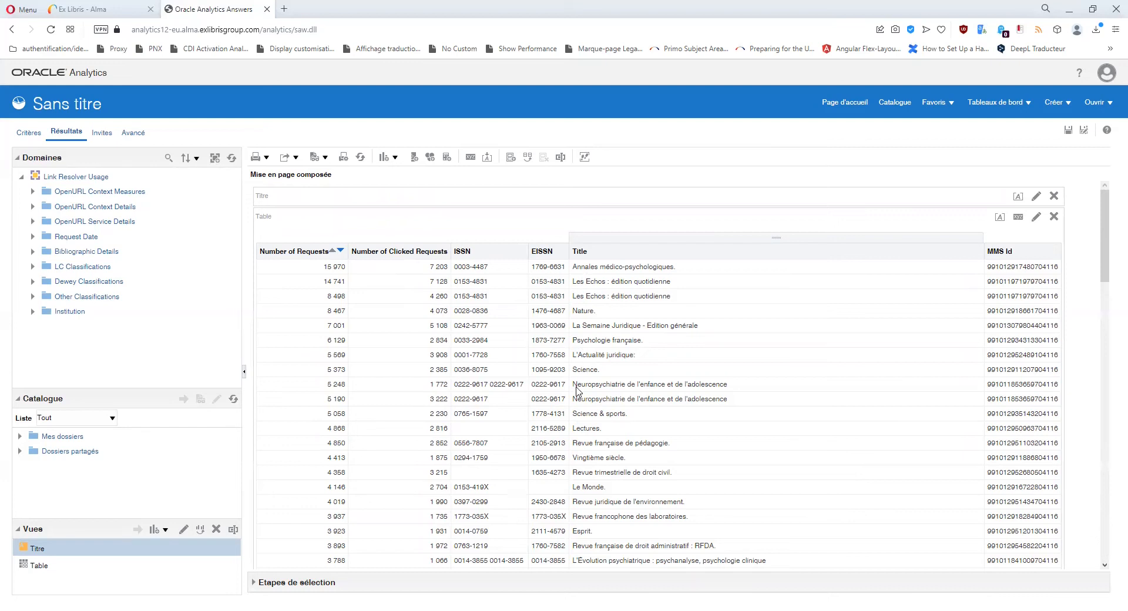
scroll(578, 391, "down", 1)
scroll(578, 391, "up", 1)
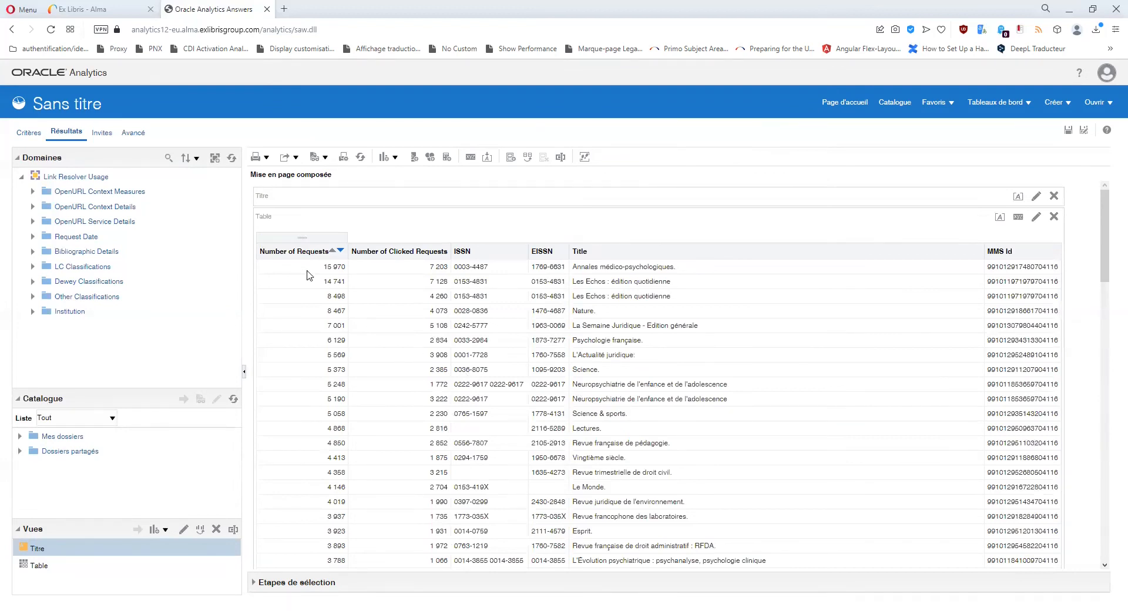
left_click(337, 270)
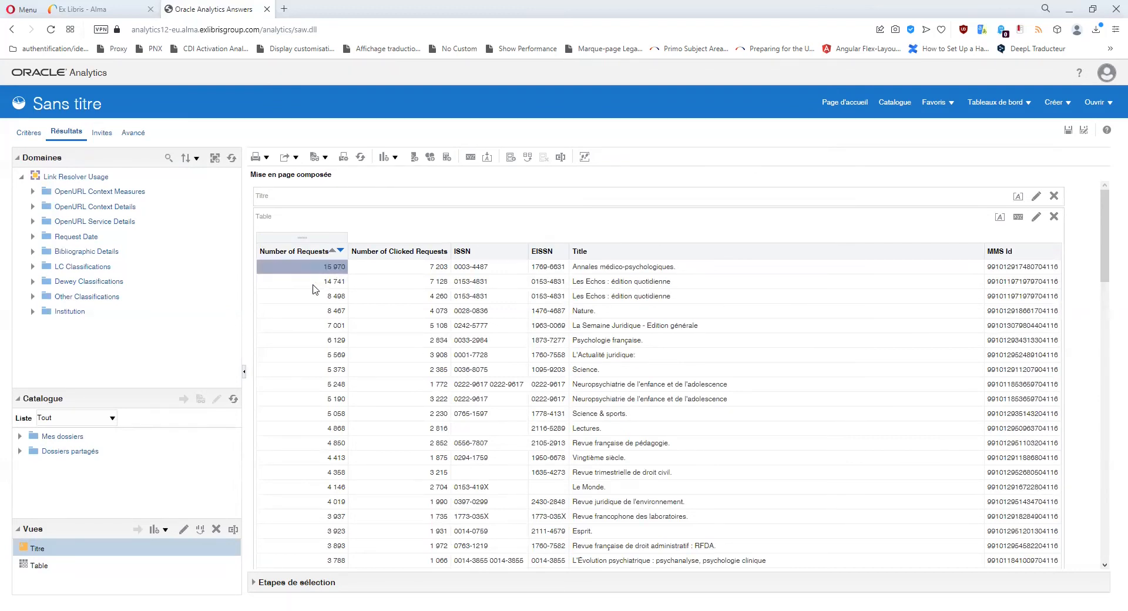
left_click(375, 272)
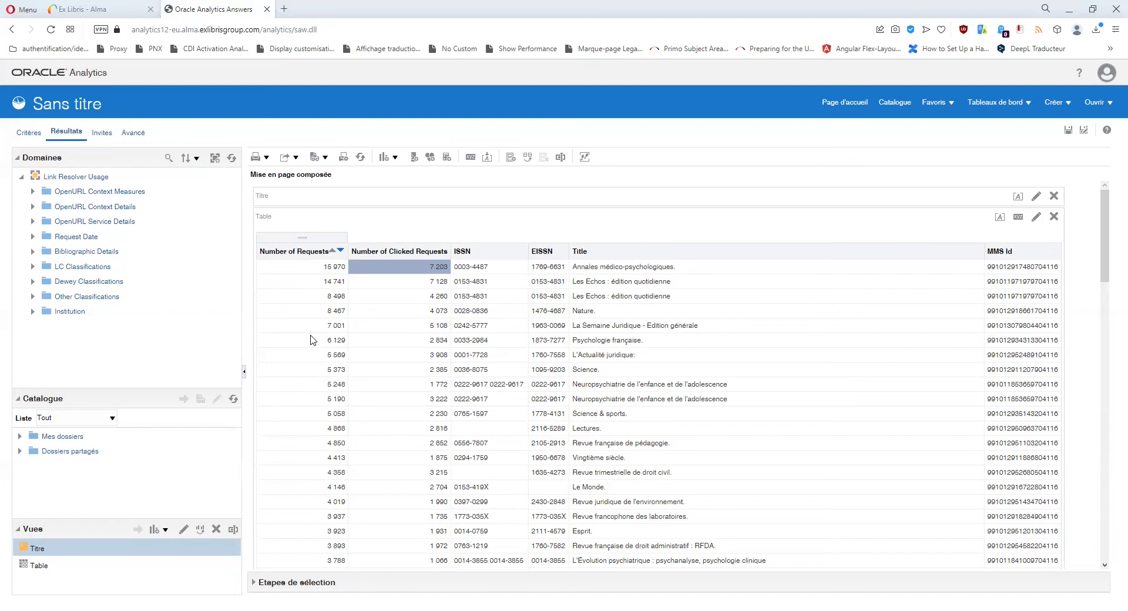
scroll(366, 387, "down", 10)
scroll(371, 392, "down", 1)
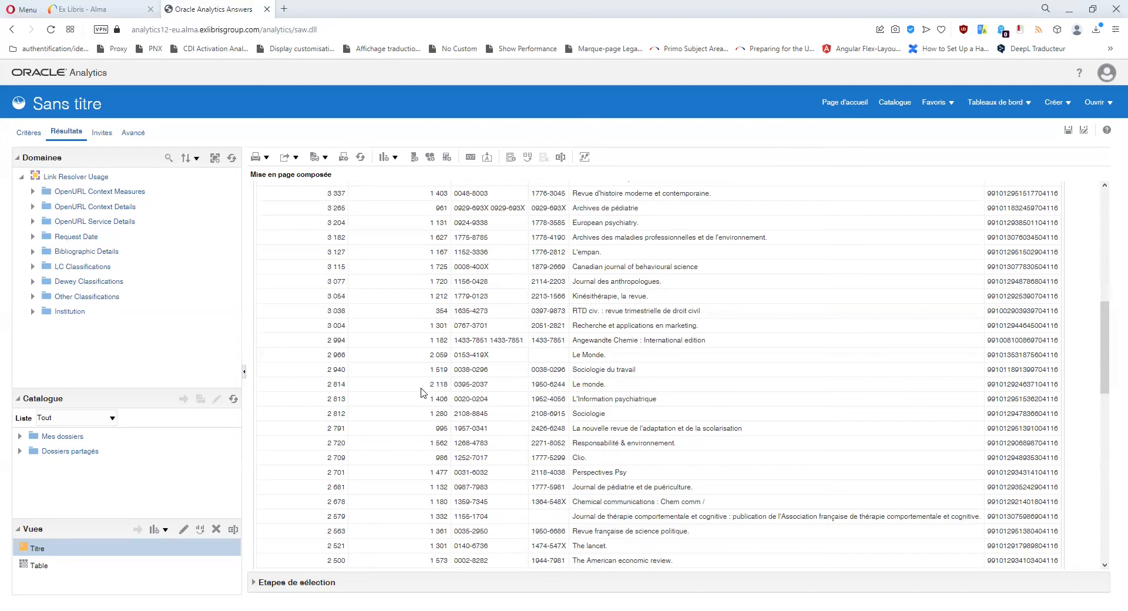
Return to the analysis criteria and remove all selected columns, from Number of Requests through MMS Id
left_click(36, 141)
left_click(333, 223)
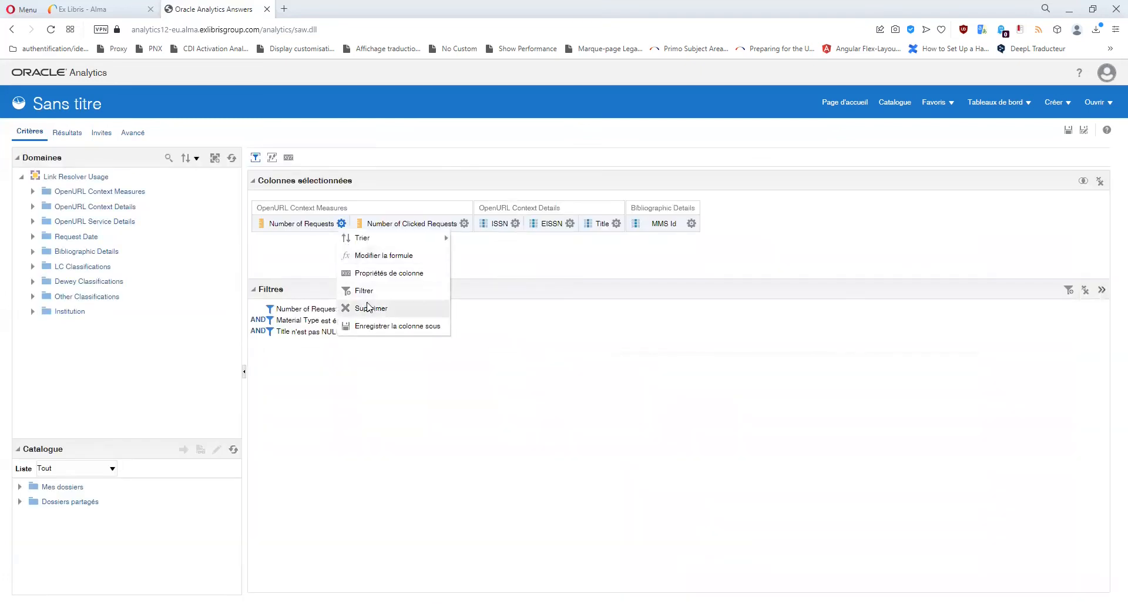
left_click(366, 223)
left_click(379, 308)
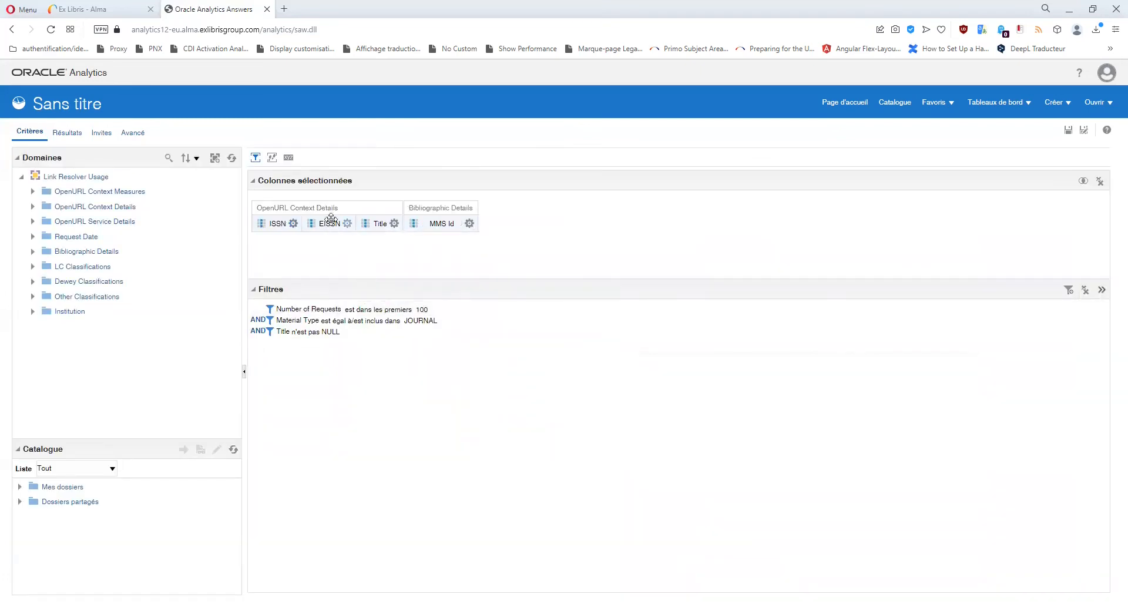
left_click(293, 224)
left_click(321, 308)
left_click(298, 223)
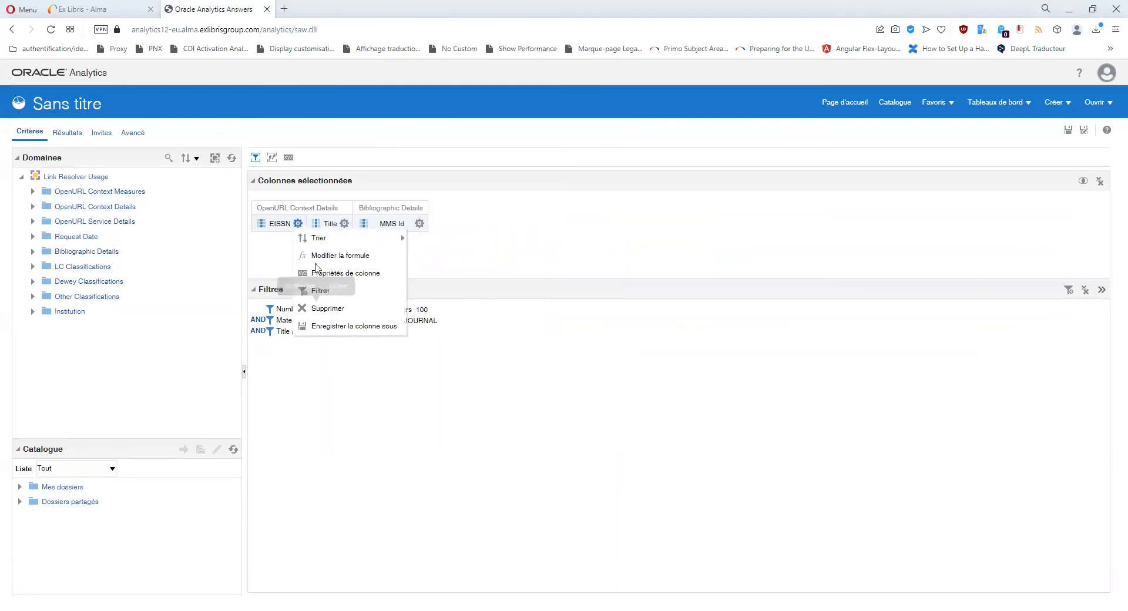
left_click(320, 308)
left_click(339, 224)
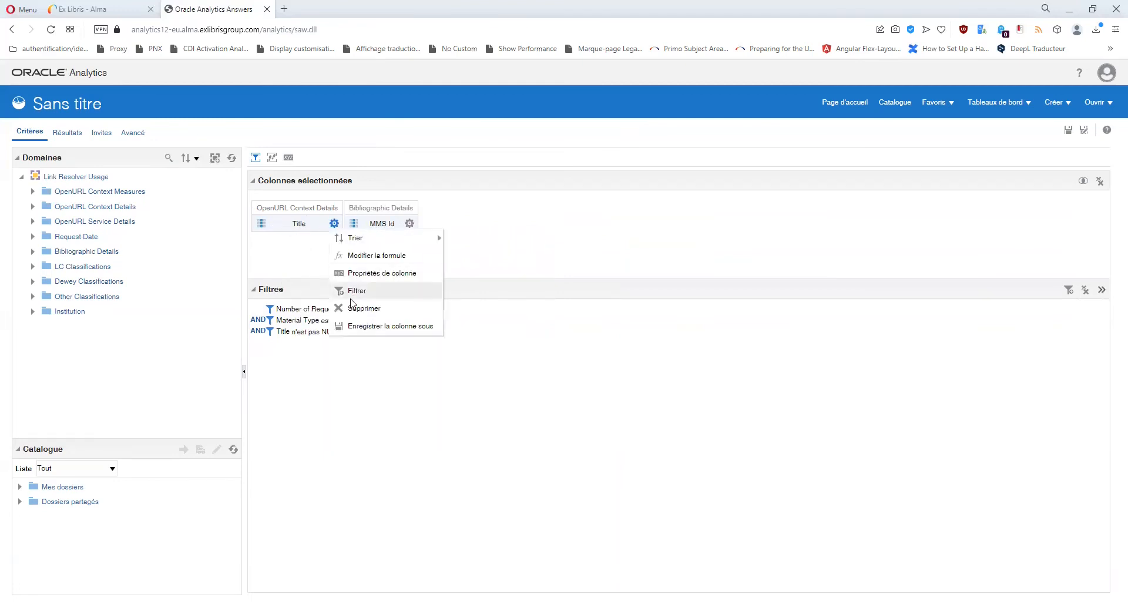
left_click(338, 308)
left_click(320, 223)
left_click(320, 308)
Delete the Number of Requests, Material Type and Title filters
left_click(486, 309)
left_click(486, 310)
left_click(373, 310)
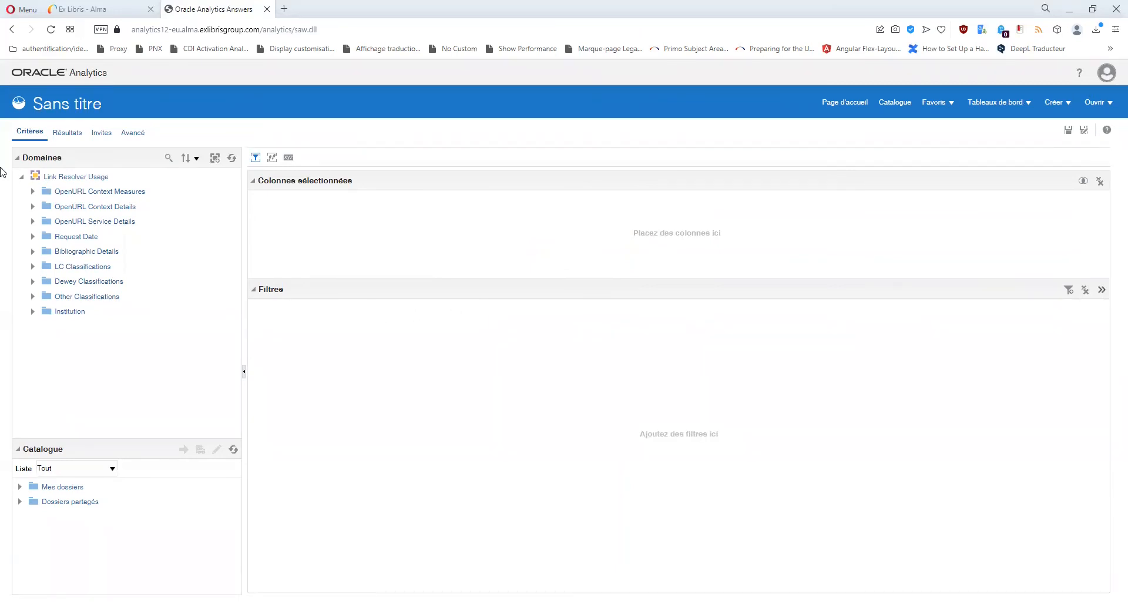
Add the Source, Normalized Source and Source Type columns from OpenURL Context Details, plus Number of Requests from OpenURL Context Measures
left_click(32, 207)
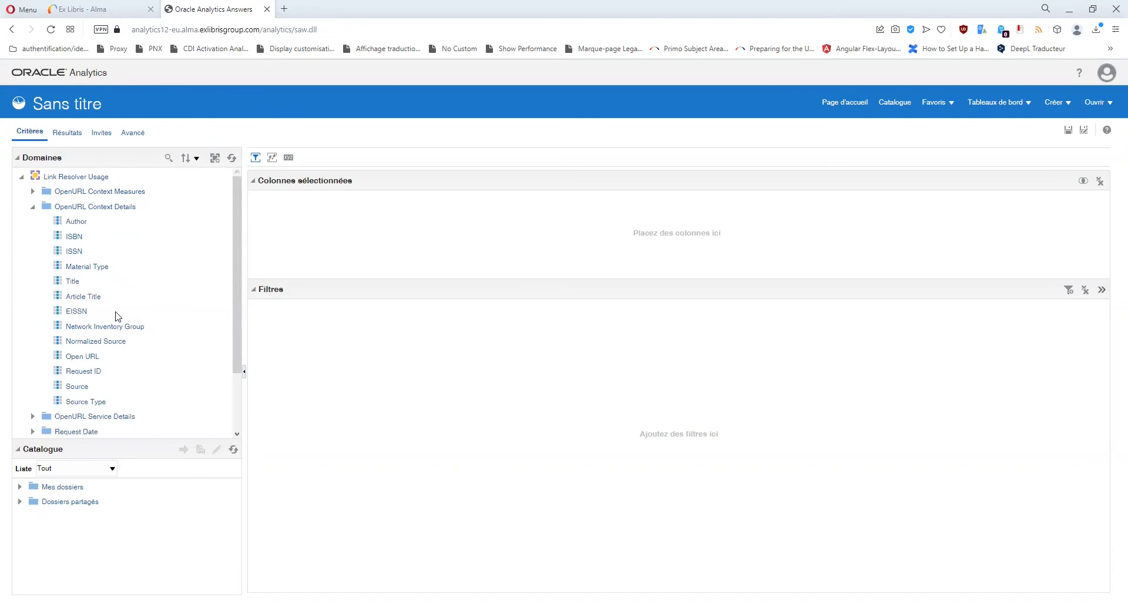
double_click(77, 387)
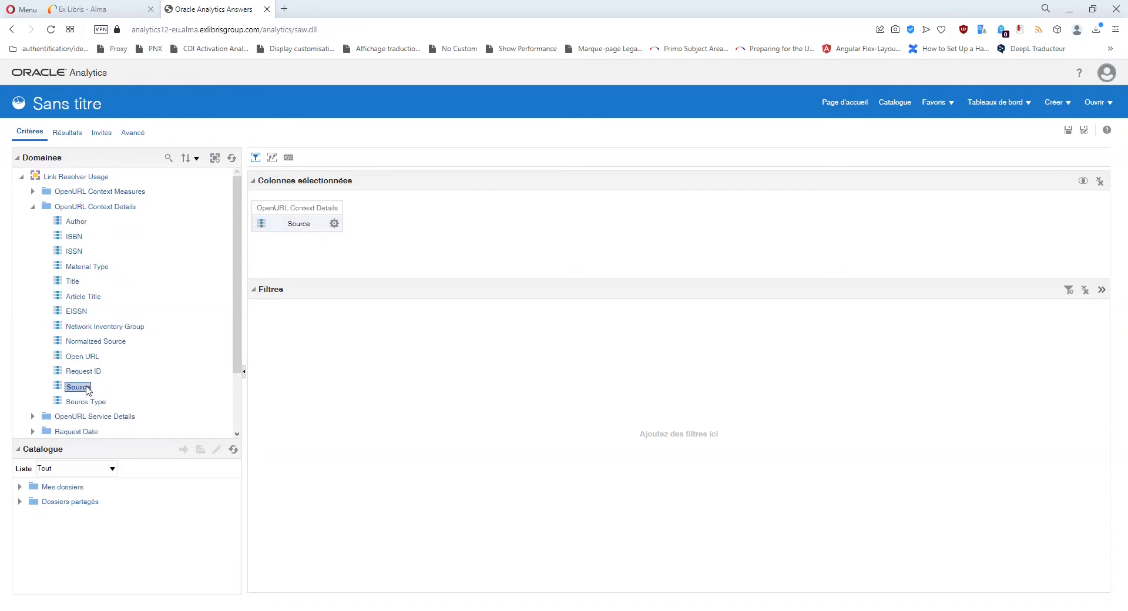
double_click(101, 343)
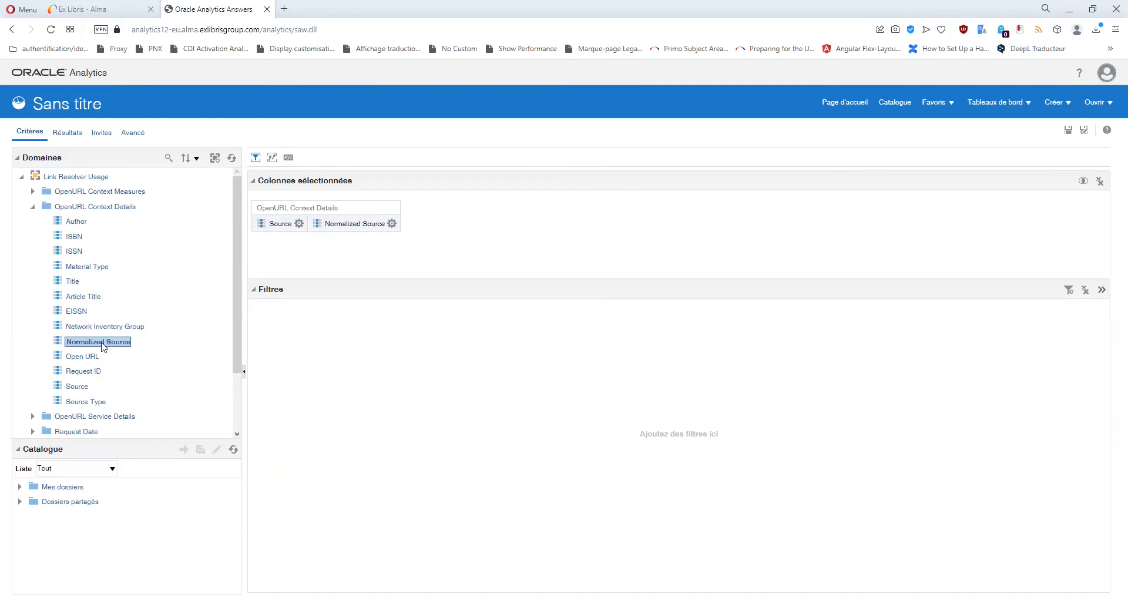
double_click(90, 403)
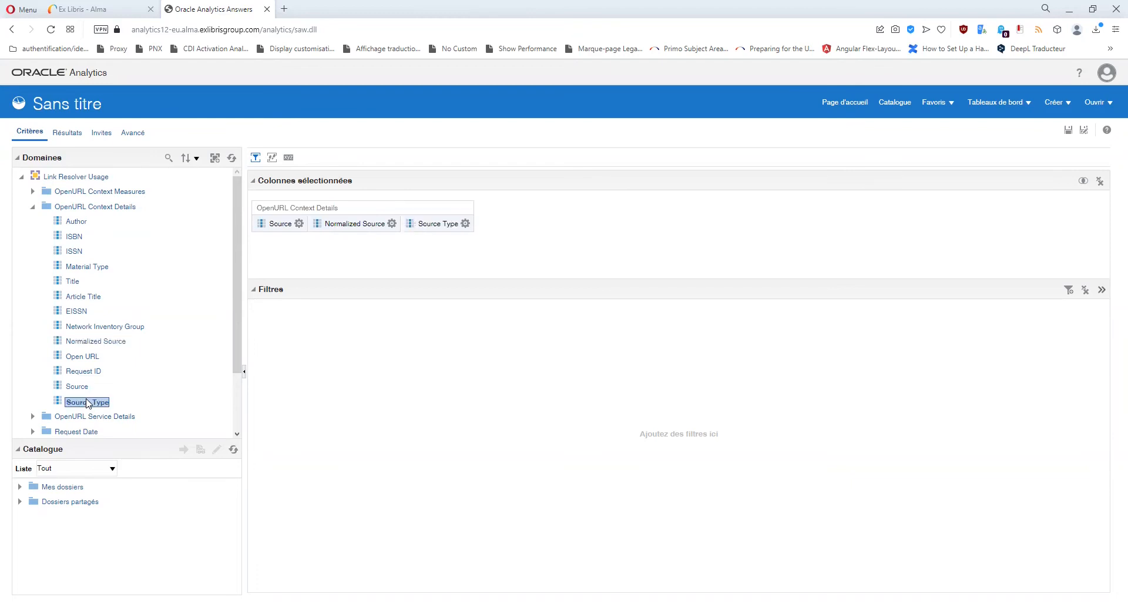
left_click(33, 191)
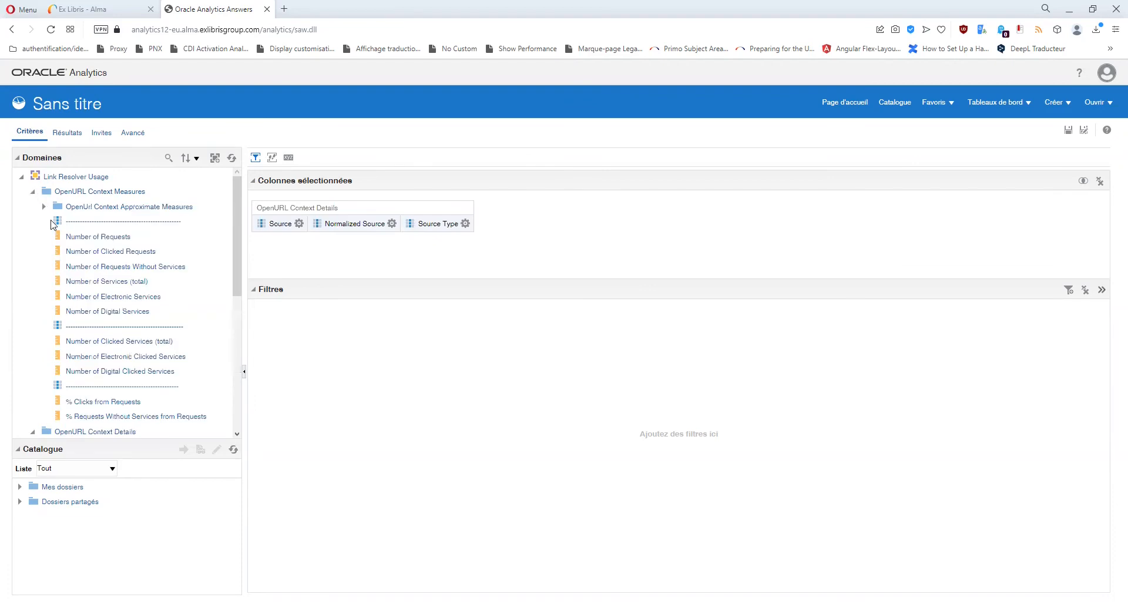
double_click(119, 238)
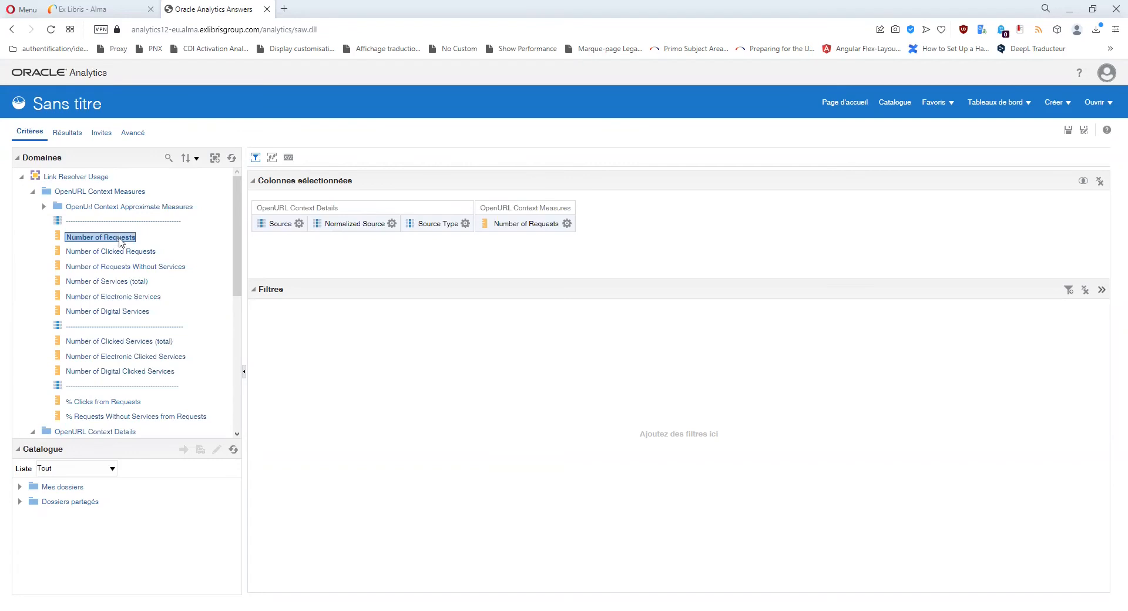
left_click(134, 254)
double_click(133, 254)
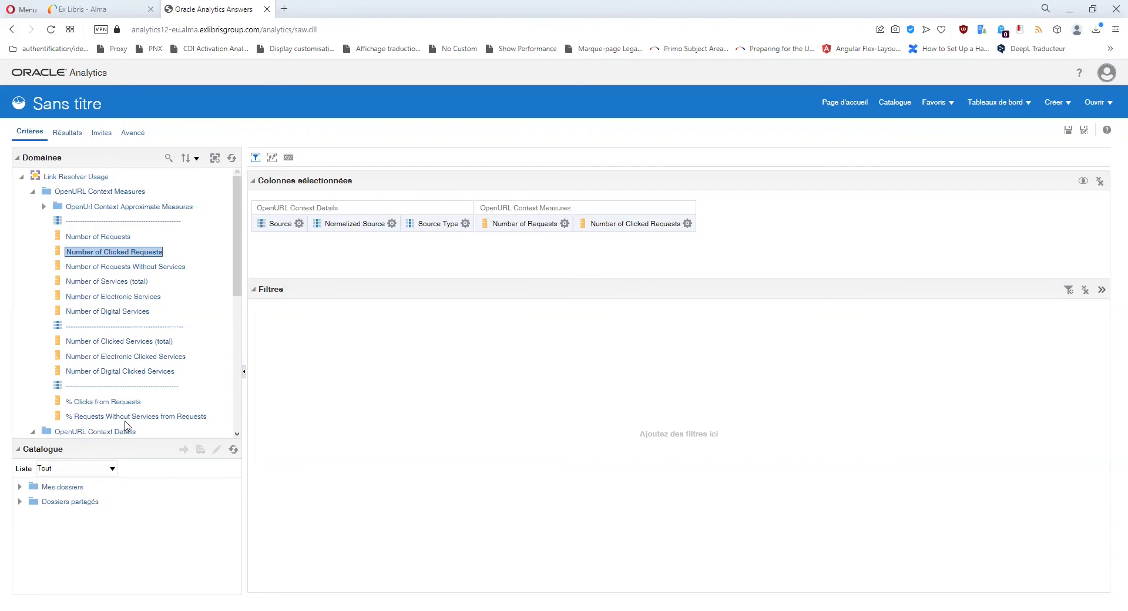
left_click(687, 223)
left_click(708, 317)
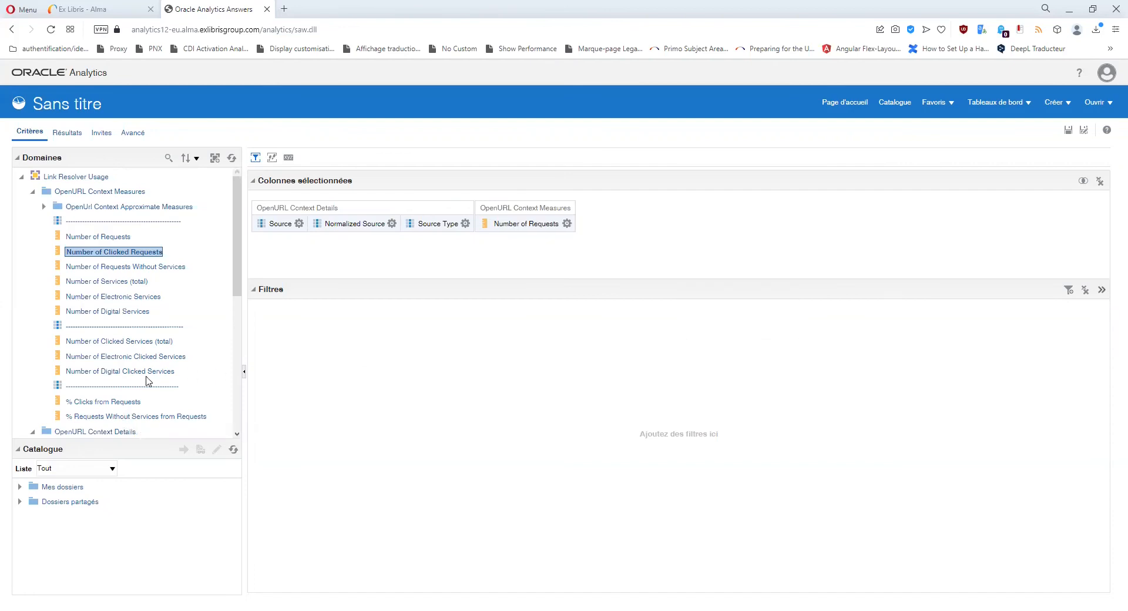
Add the % Clicks from Requests and % Requests Without Services from Requests columns
double_click(112, 402)
double_click(113, 417)
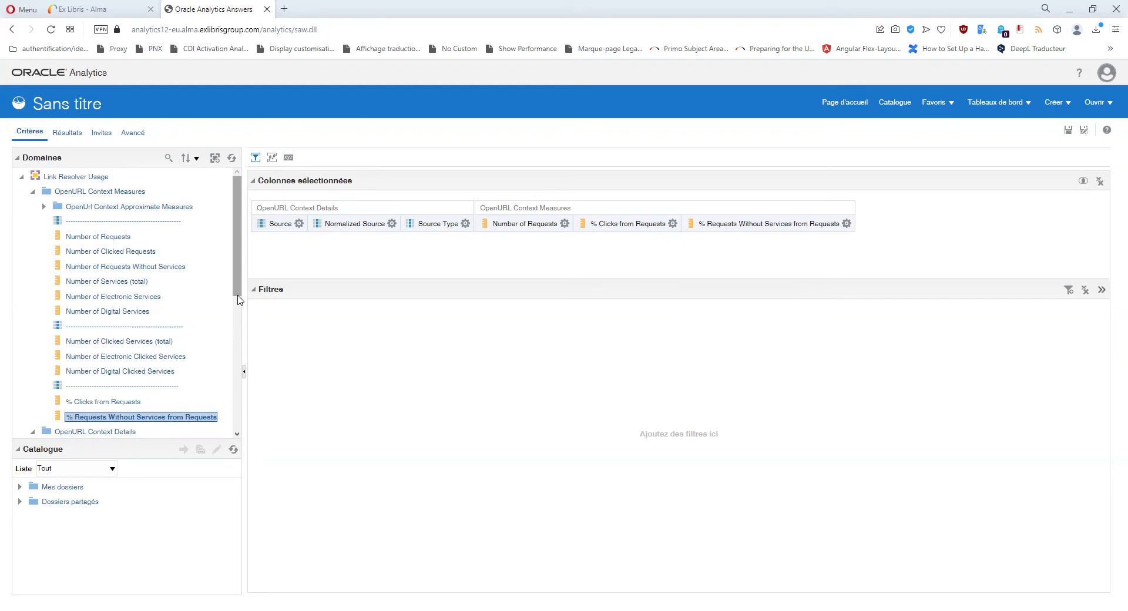
Create a filter on the unselected Request Date column with the operator est compris entre
left_click(1069, 289)
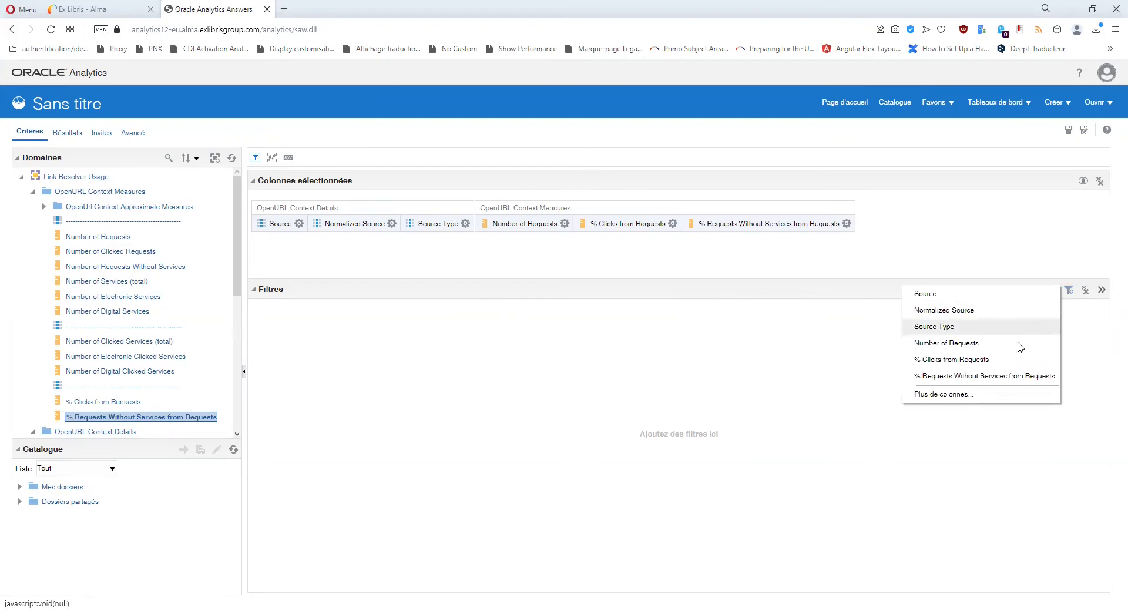
left_click(941, 394)
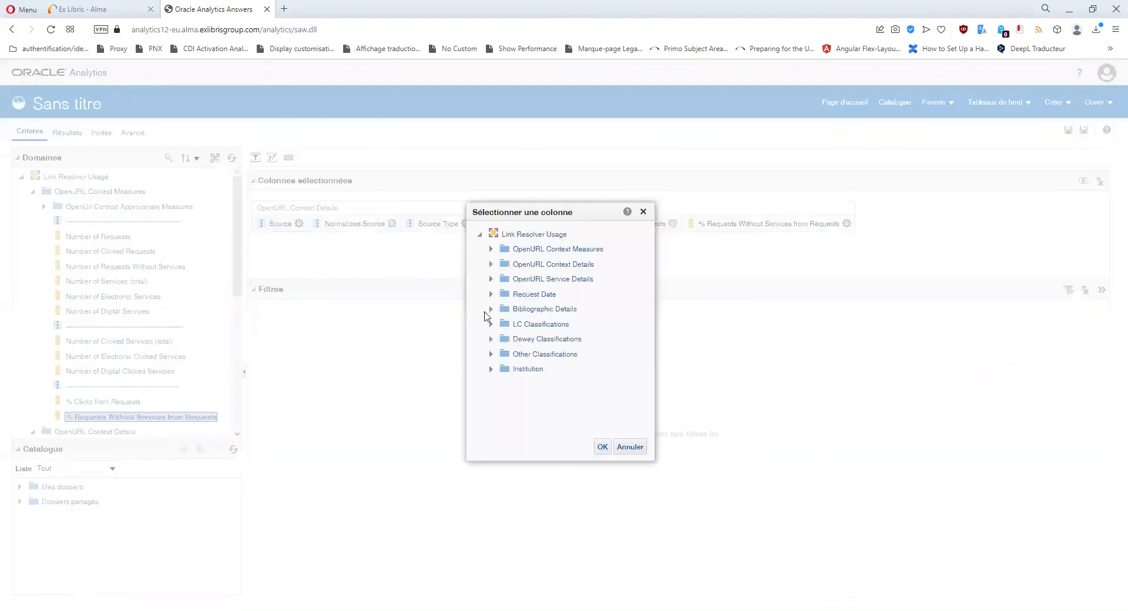
left_click(492, 295)
left_click(555, 310)
left_click(601, 445)
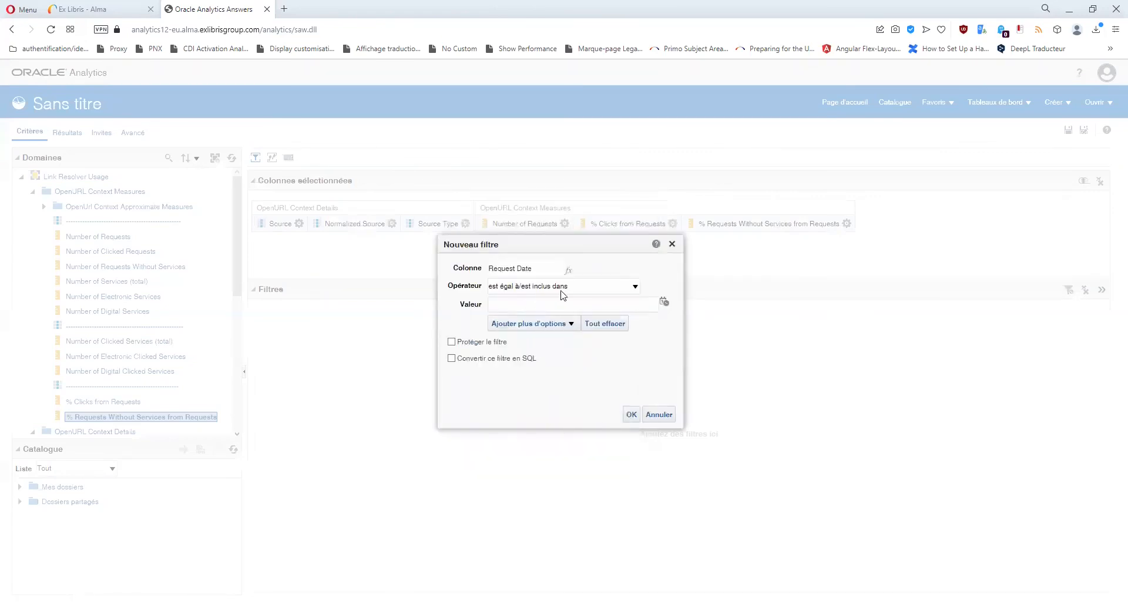
left_click(608, 291)
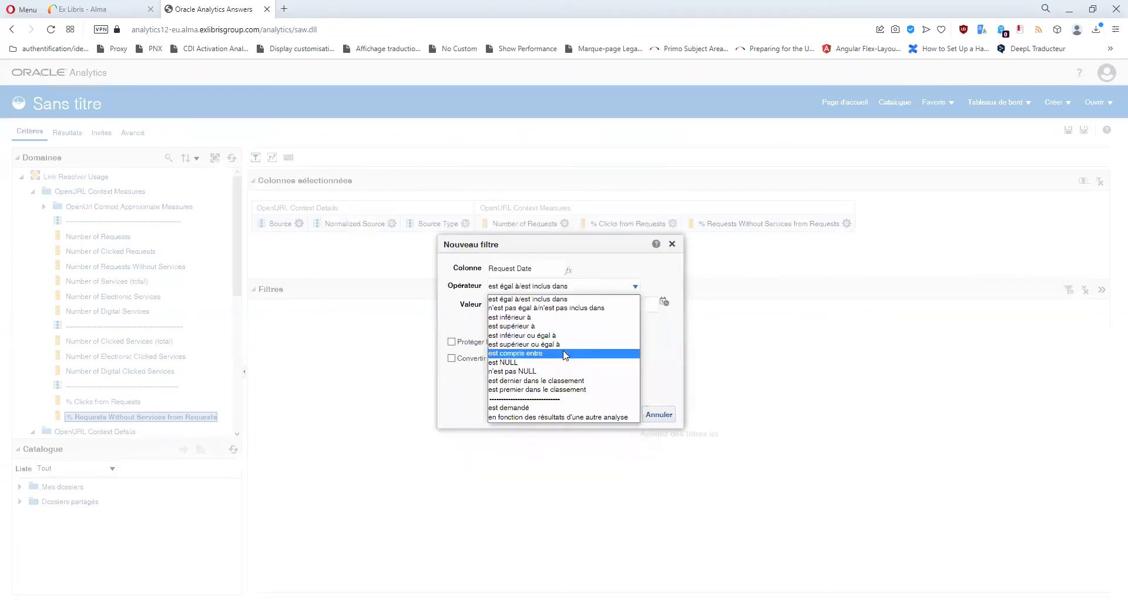
left_click(565, 353)
Set the Request Date filter range from 01/09/2021 to 31/08/2022 and apply it
left_click(664, 302)
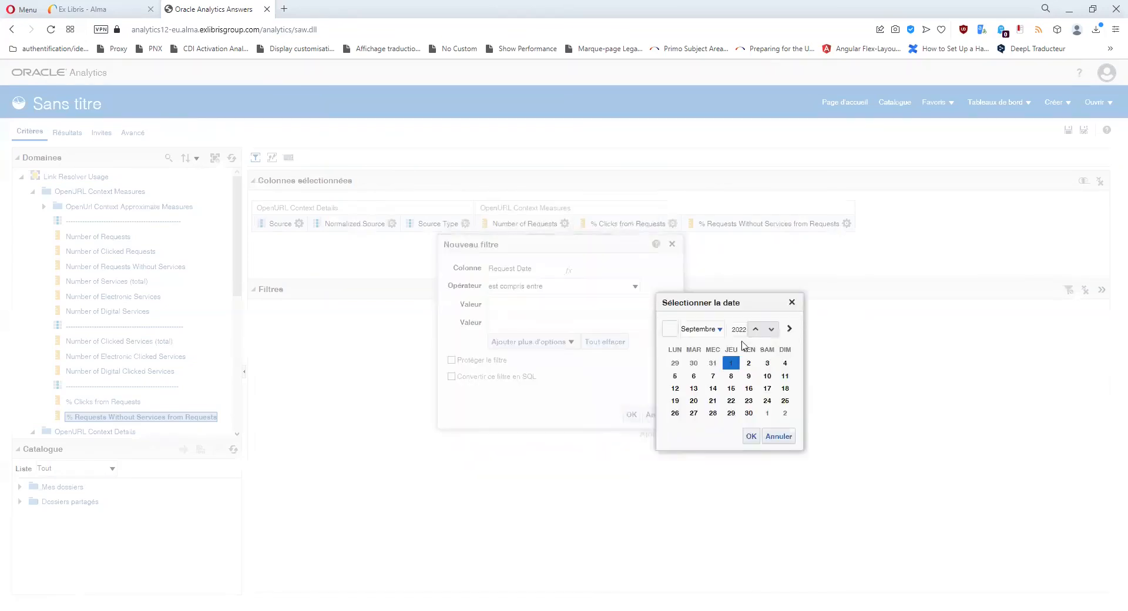
left_click(772, 330)
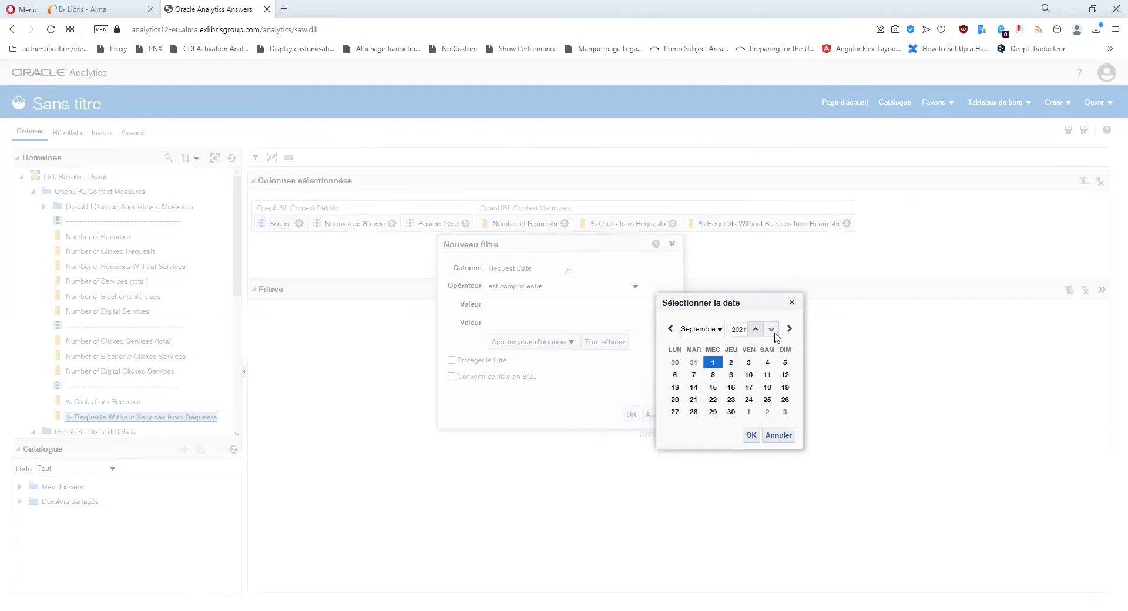
left_click(751, 435)
left_click(666, 321)
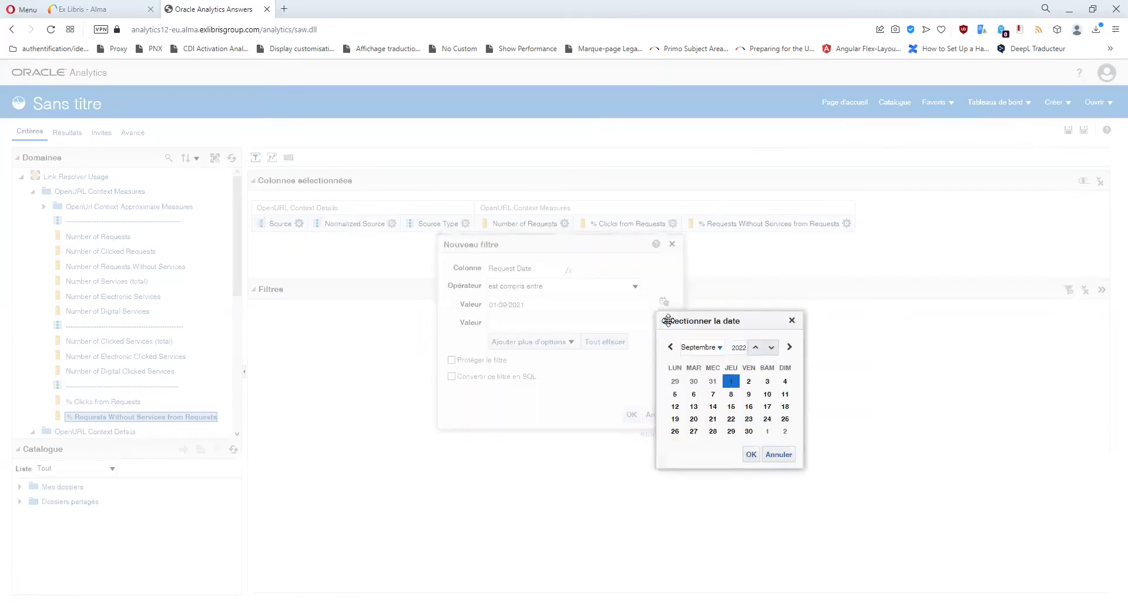
left_click(712, 382)
left_click(751, 454)
left_click(631, 415)
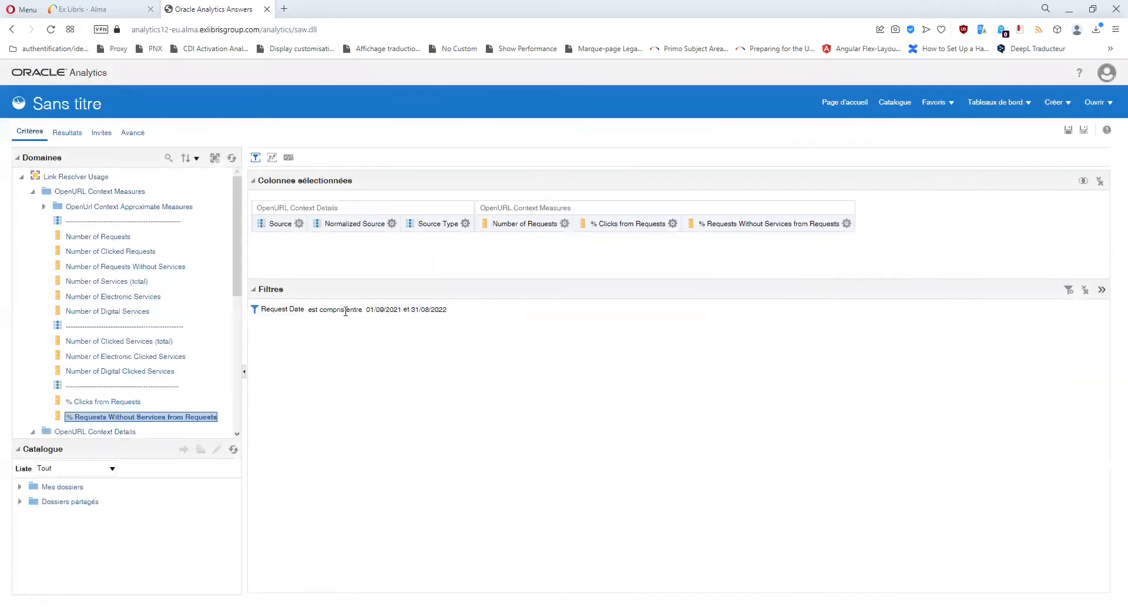
scroll(68, 288, "down", 3)
scroll(75, 310, "down", 2)
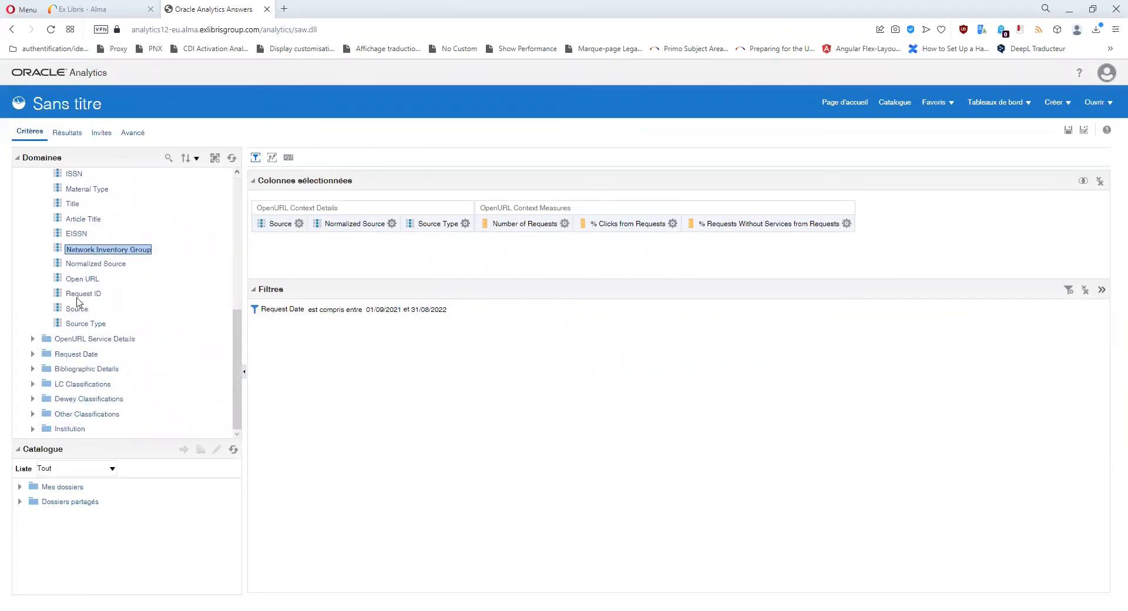
scroll(75, 303, "up", 5)
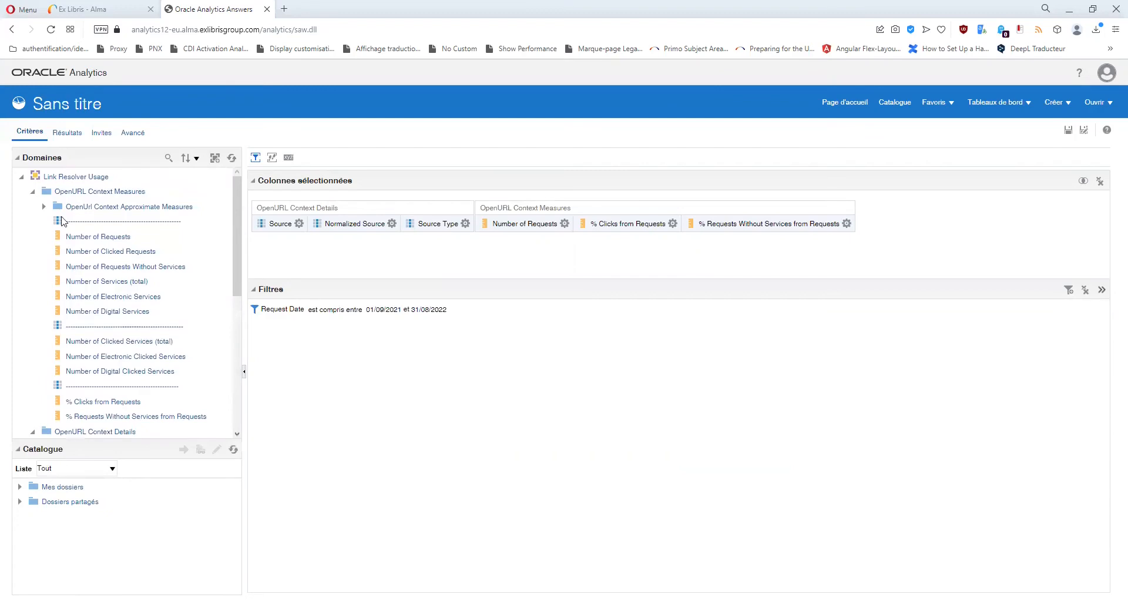
Display the results with Source Type moved to the first column, sorted by Number of Requests in descending order
left_click(71, 135)
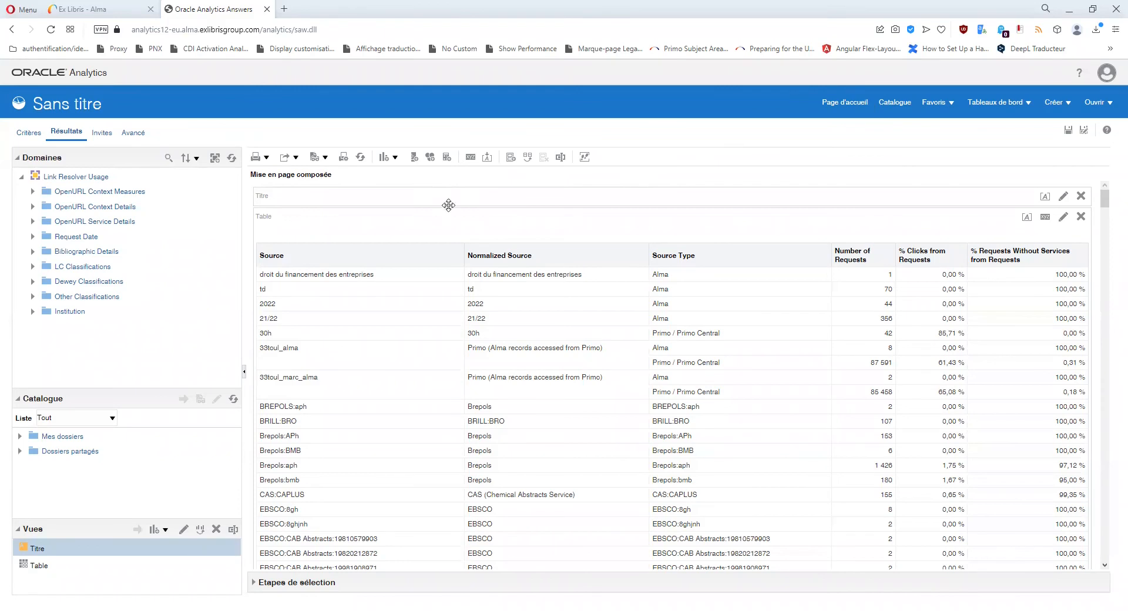
mouse_move(677, 236)
left_click_drag(678, 236, 269, 260)
mouse_move(440, 238)
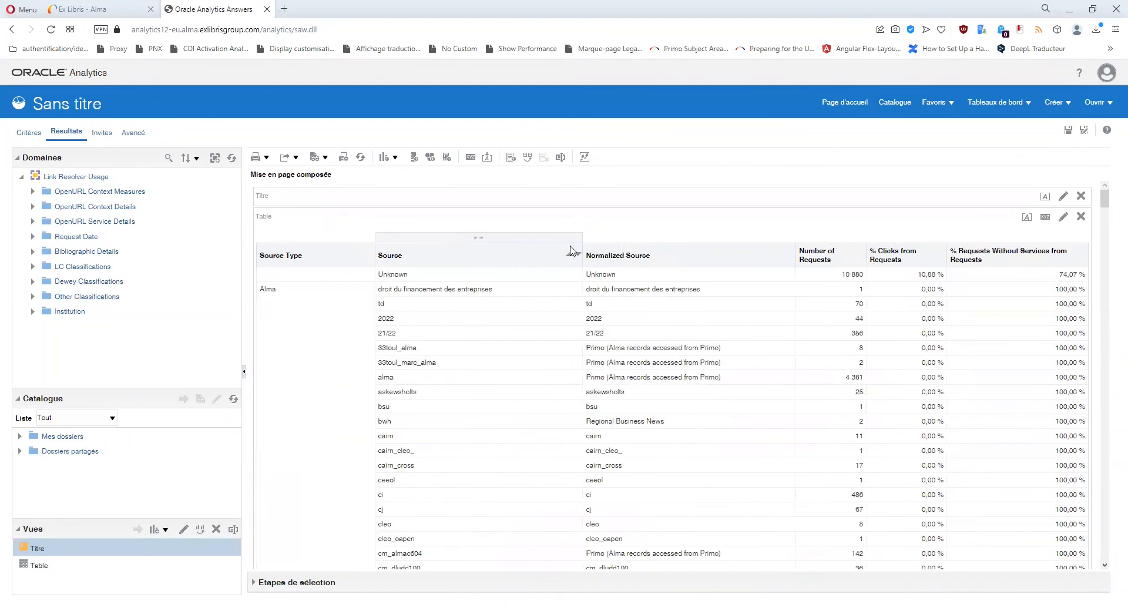
mouse_move(840, 253)
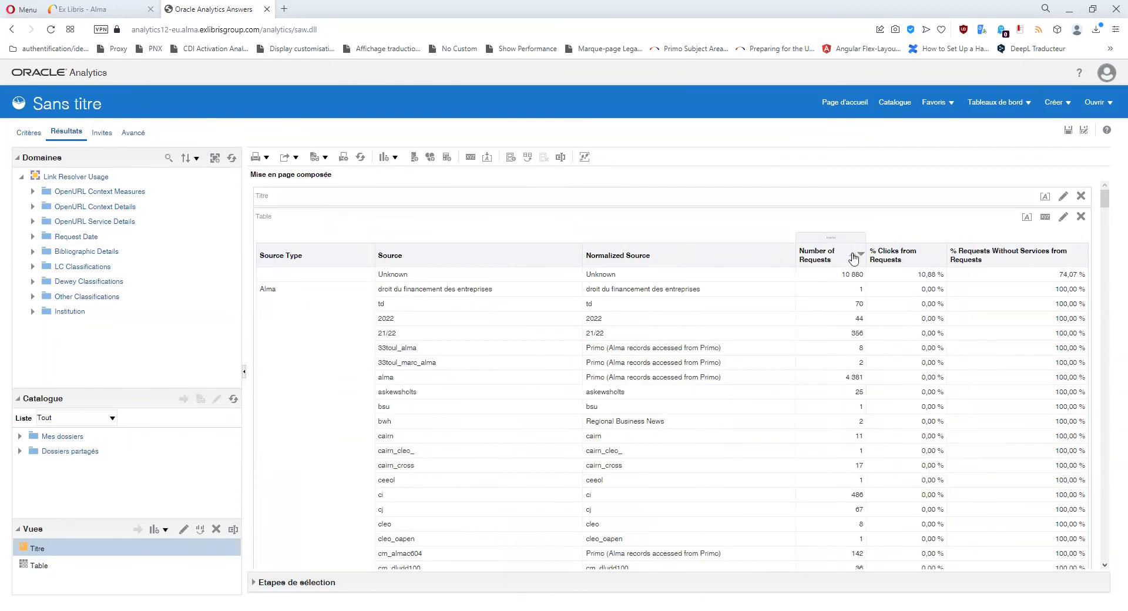
left_click(861, 256)
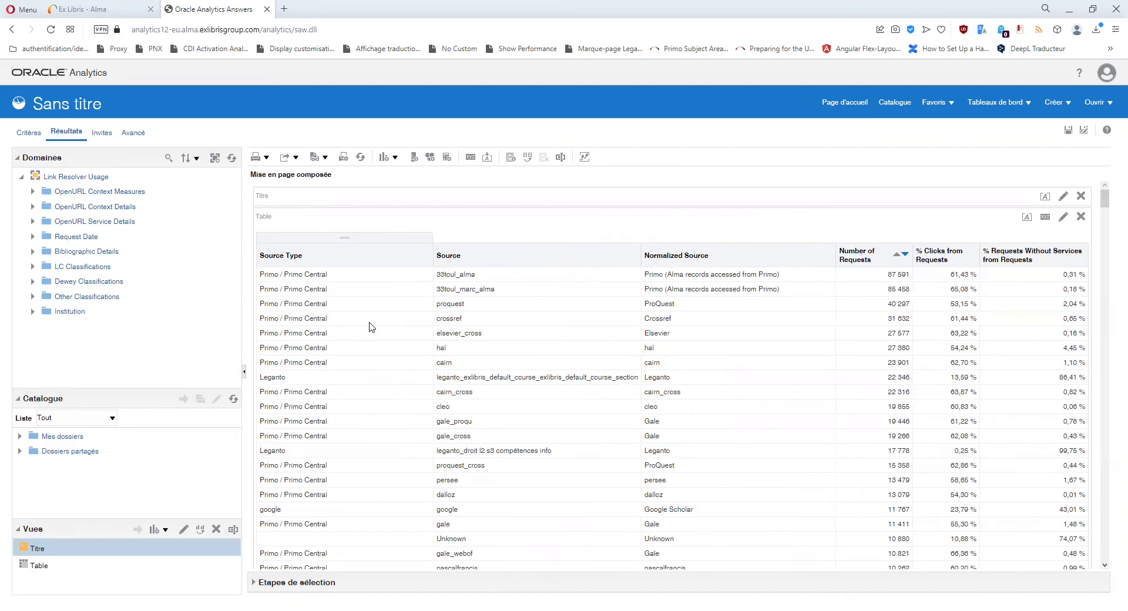
Examine the request numbers, click percentages and percentages without services for each source in the results table
scroll(328, 288, "down", 3)
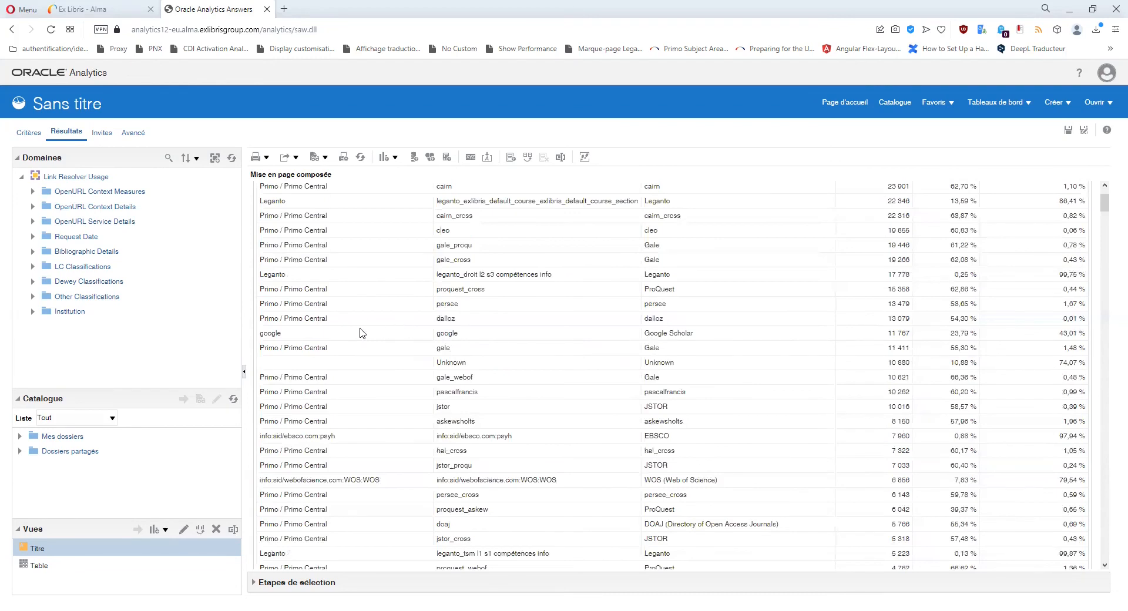
scroll(363, 333, "down", 1)
scroll(361, 333, "up", 4)
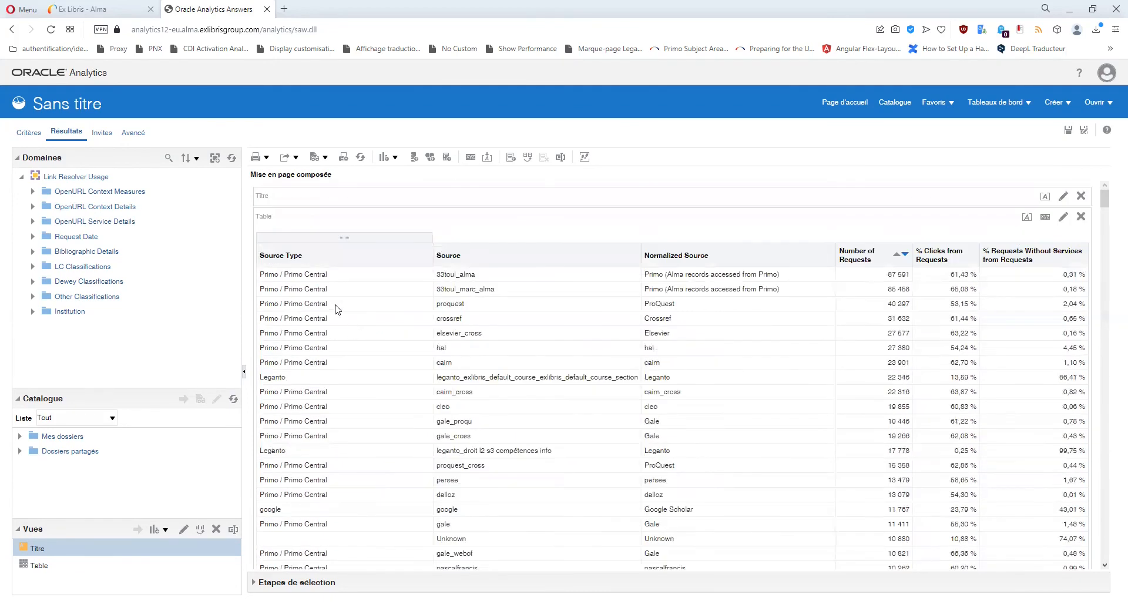
scroll(338, 309, "down", 4)
scroll(338, 310, "down", 3)
scroll(337, 309, "down", 4)
scroll(337, 310, "down", 5)
scroll(320, 318, "down", 4)
scroll(320, 318, "down", 4)
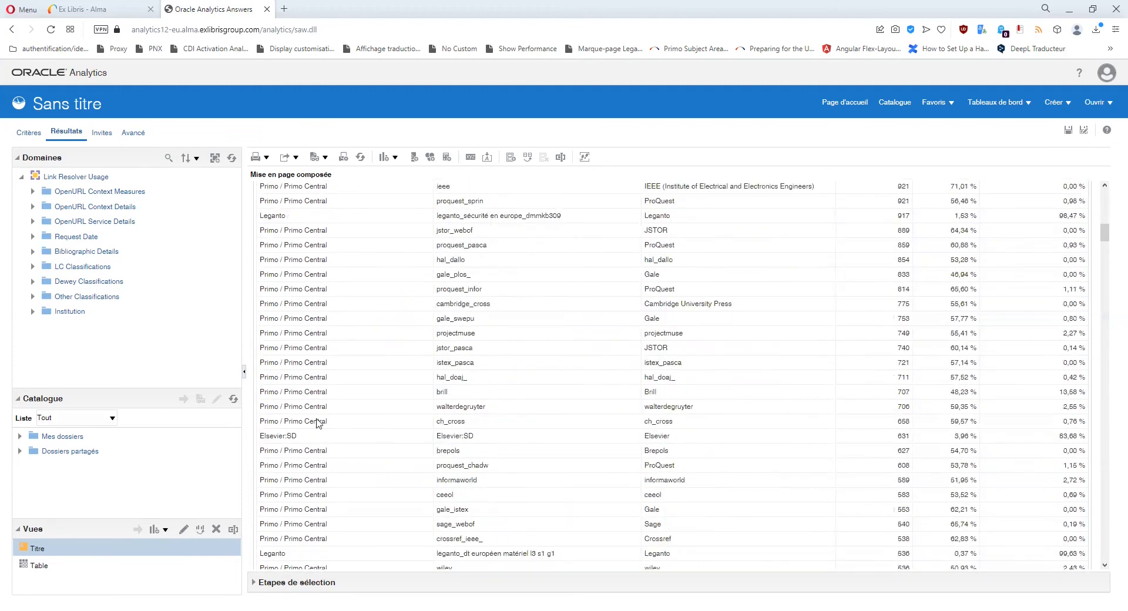
scroll(330, 391, "up", 7)
scroll(331, 387, "up", 15)
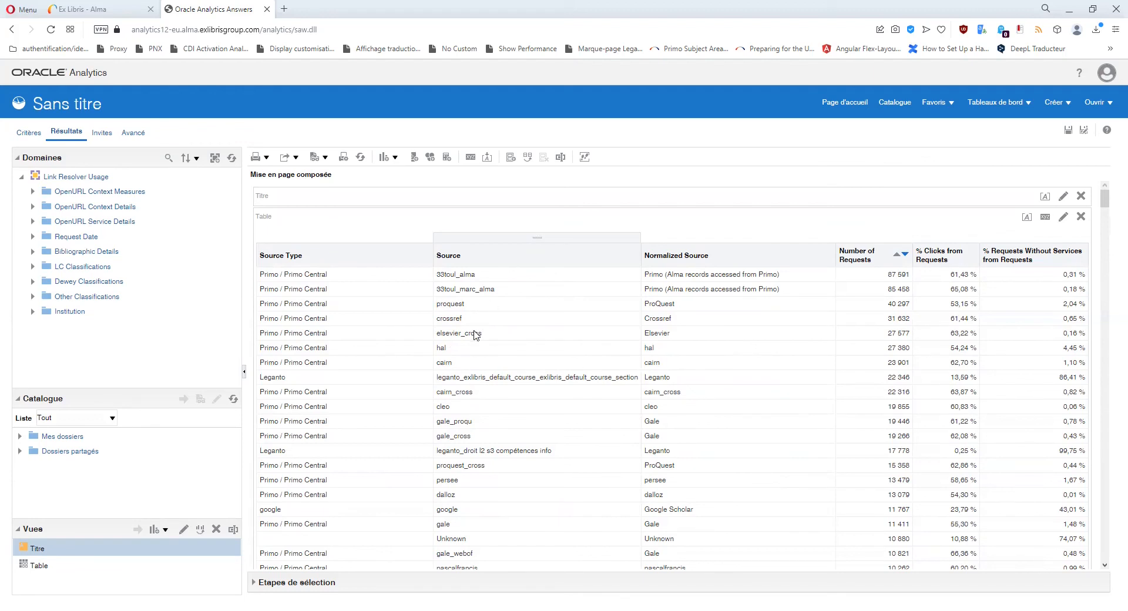
Highlight the 33toul_alma and 33toul_marc_alma sources in the results table to compare them
left_click(480, 289)
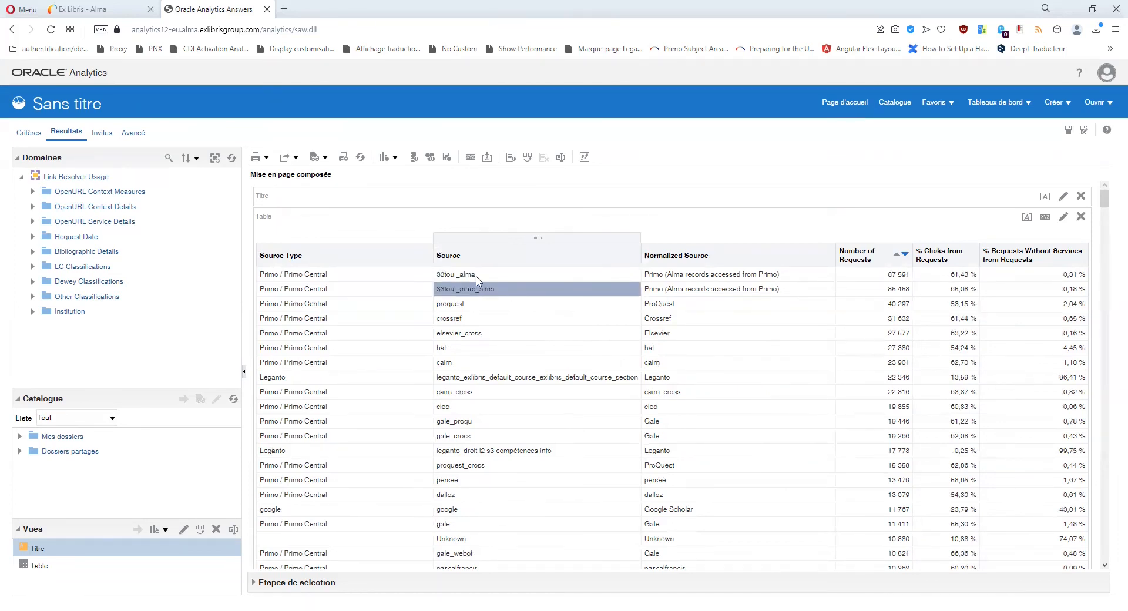
left_click(477, 276)
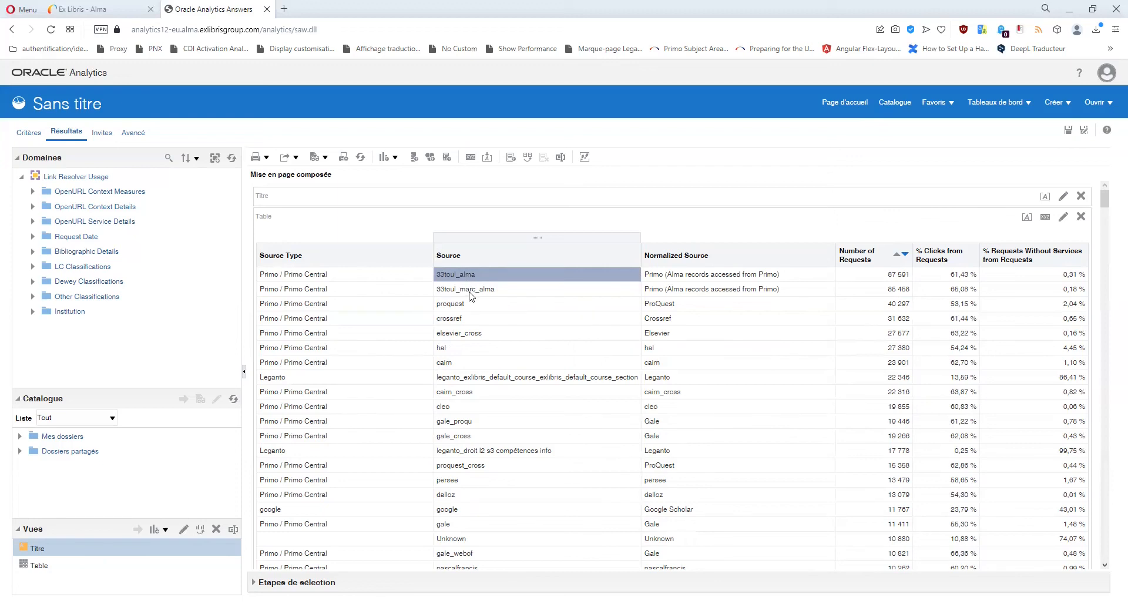
left_click(470, 292)
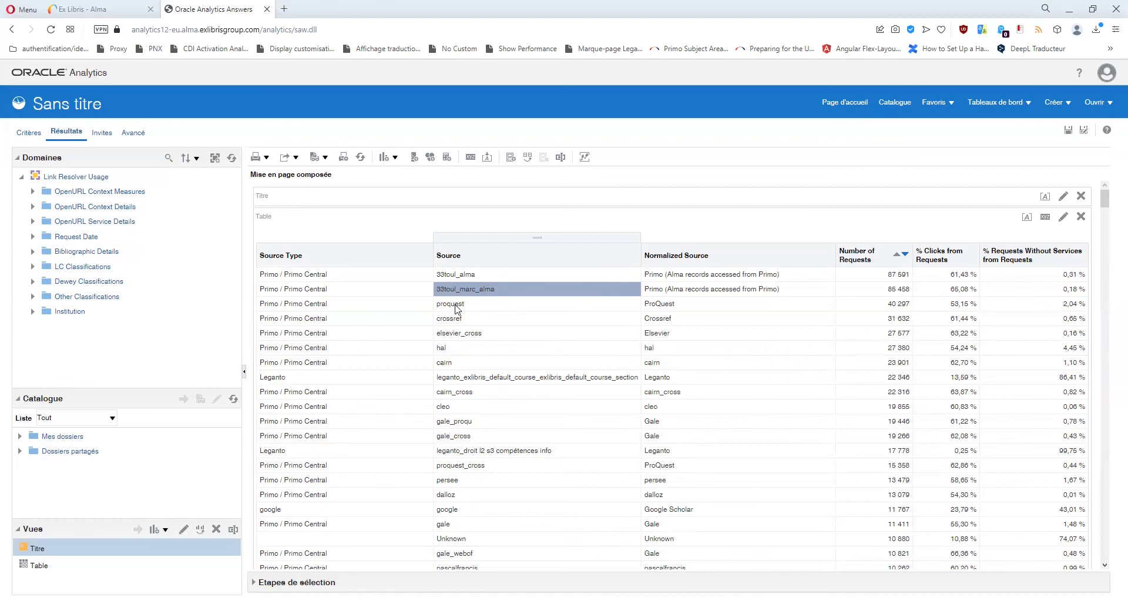
Highlight the Primo Central sources from proquest through dalloz in the Source column, including crossref, hal, cairn_cross and proquest_cross
left_click(456, 307)
left_click(469, 321)
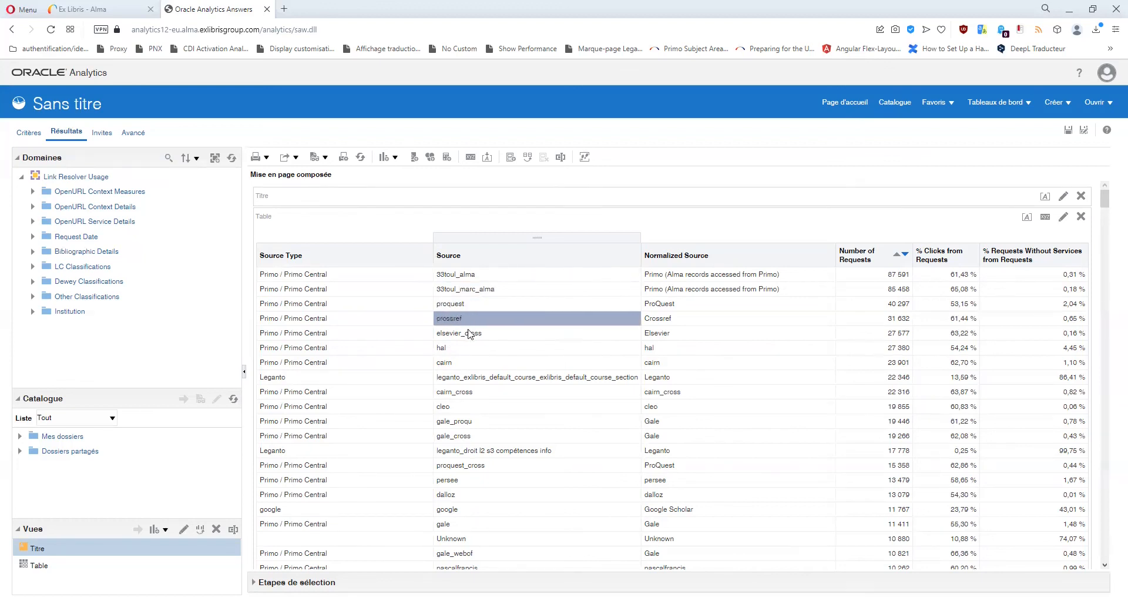
left_click(470, 333)
left_click(462, 349)
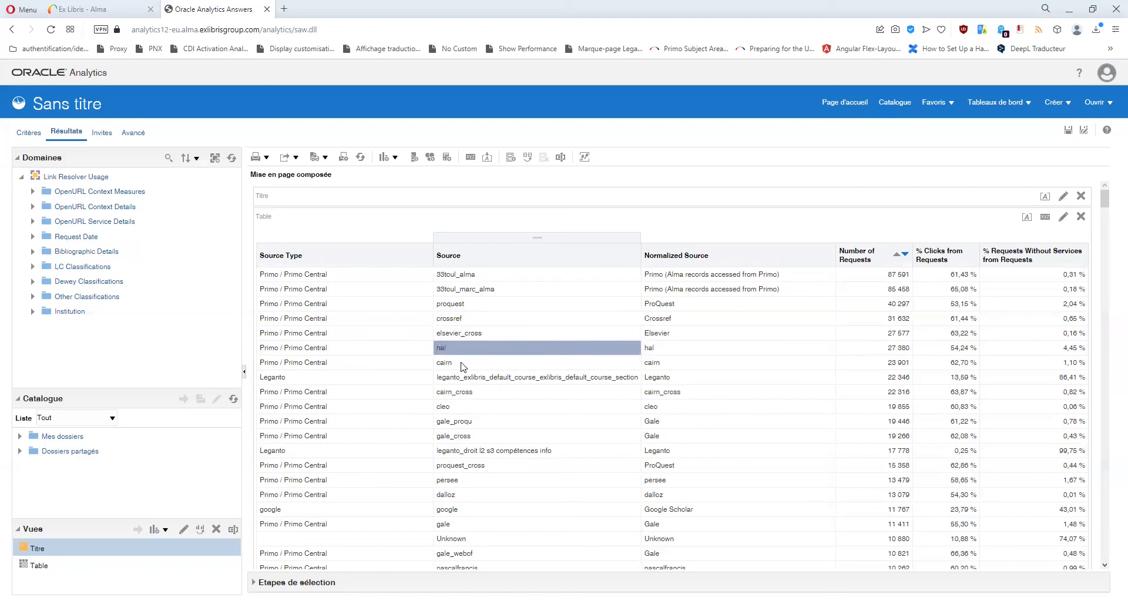
left_click(464, 365)
left_click(466, 393)
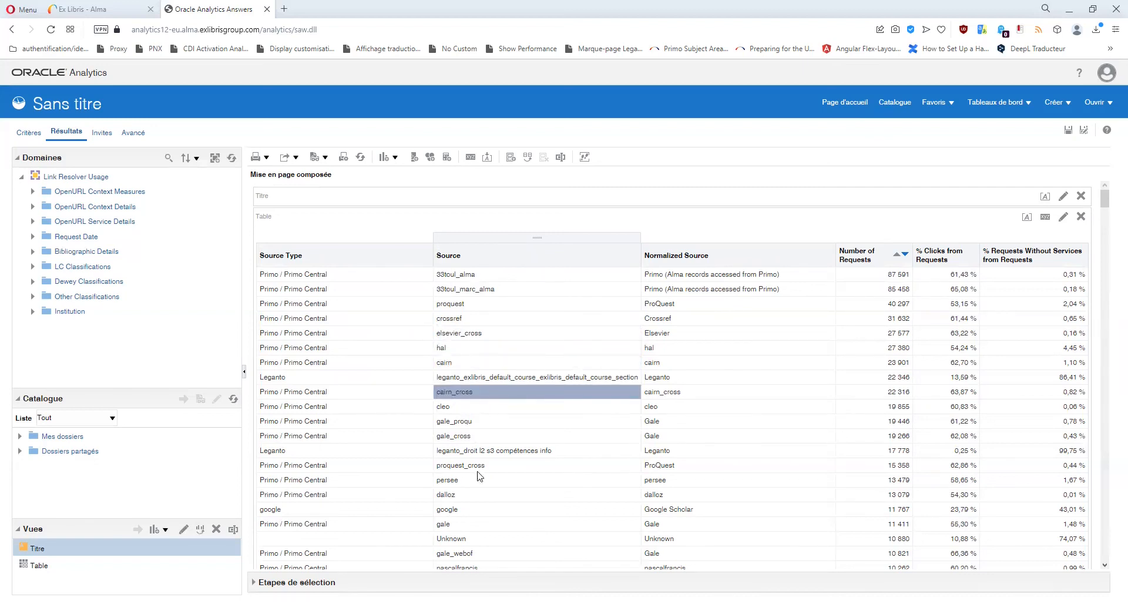
left_click(464, 495)
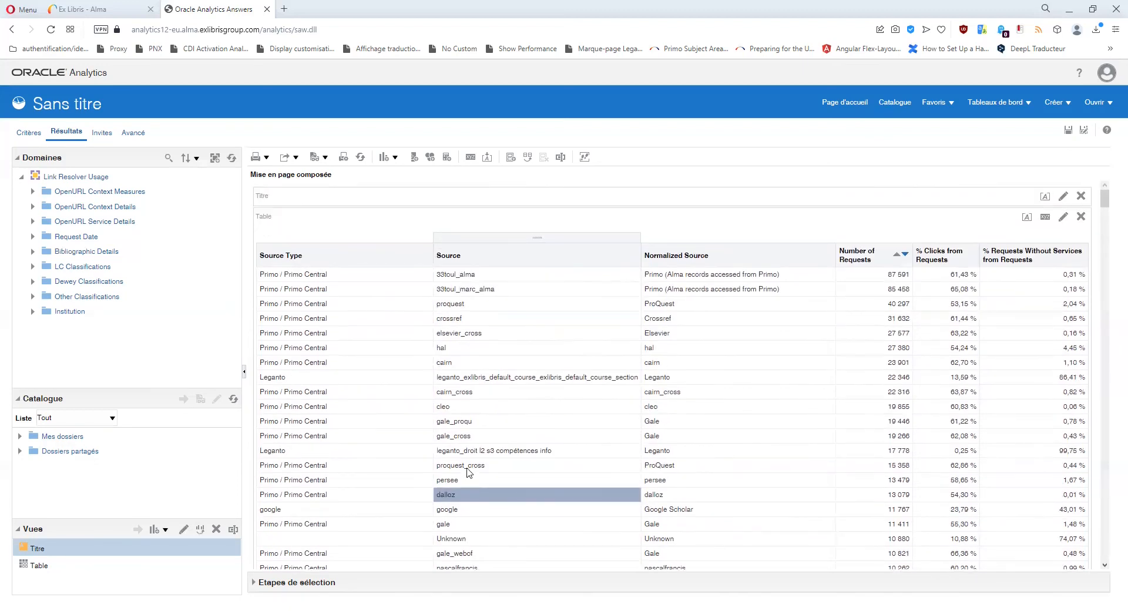
left_click(457, 479)
left_click(456, 467)
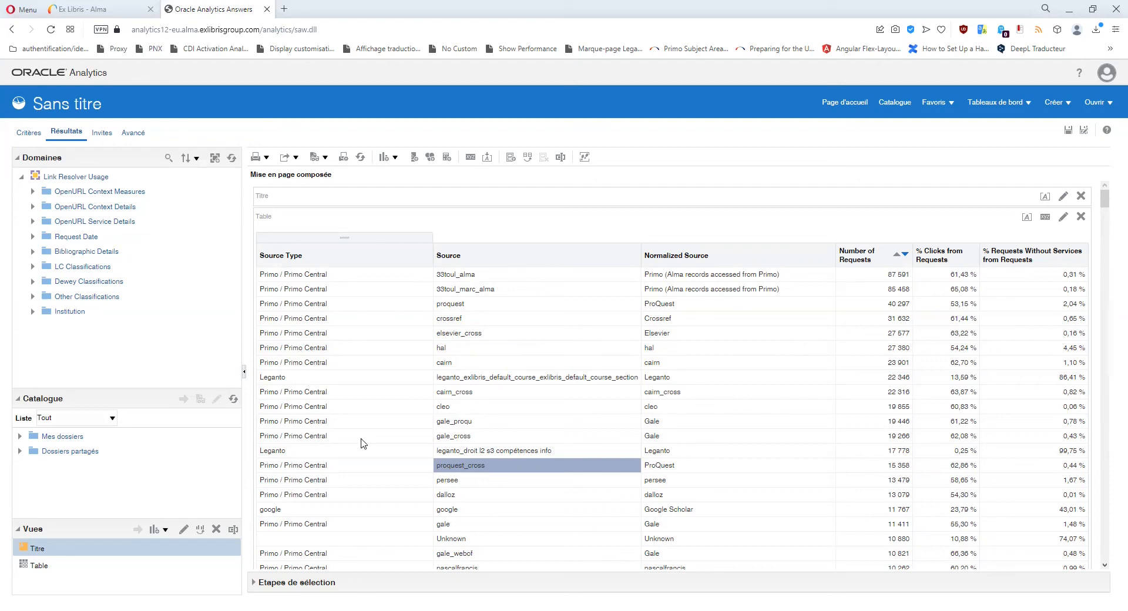
Check Google Scholar's number of requests and locate the leganto_tsm l1 s1 compétences info and alma sources further down the results
scroll(363, 445, "down", 1)
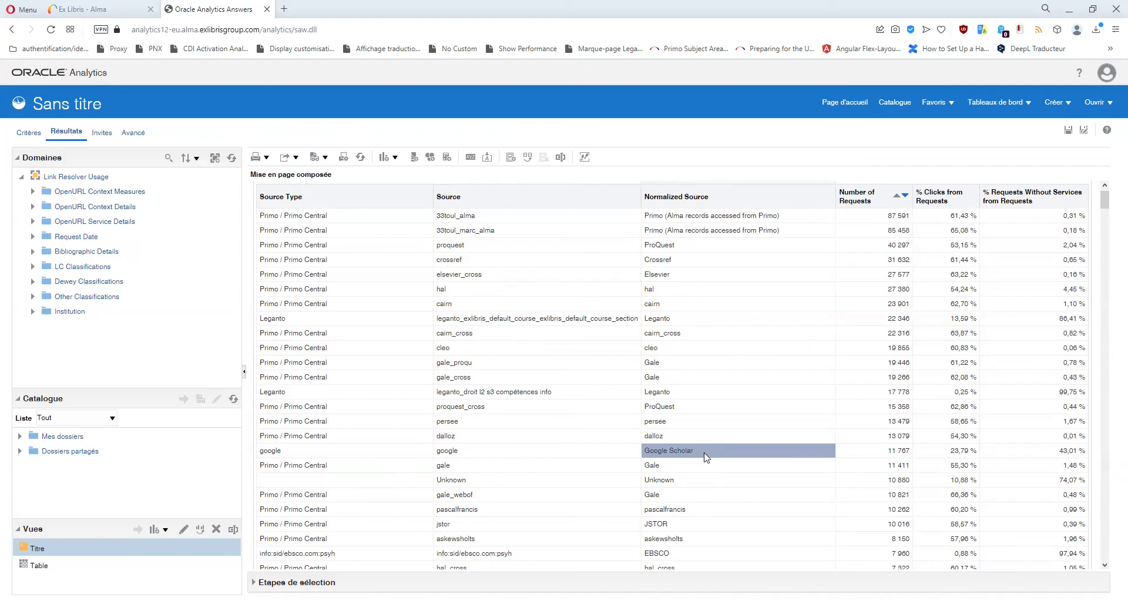
left_click(867, 453)
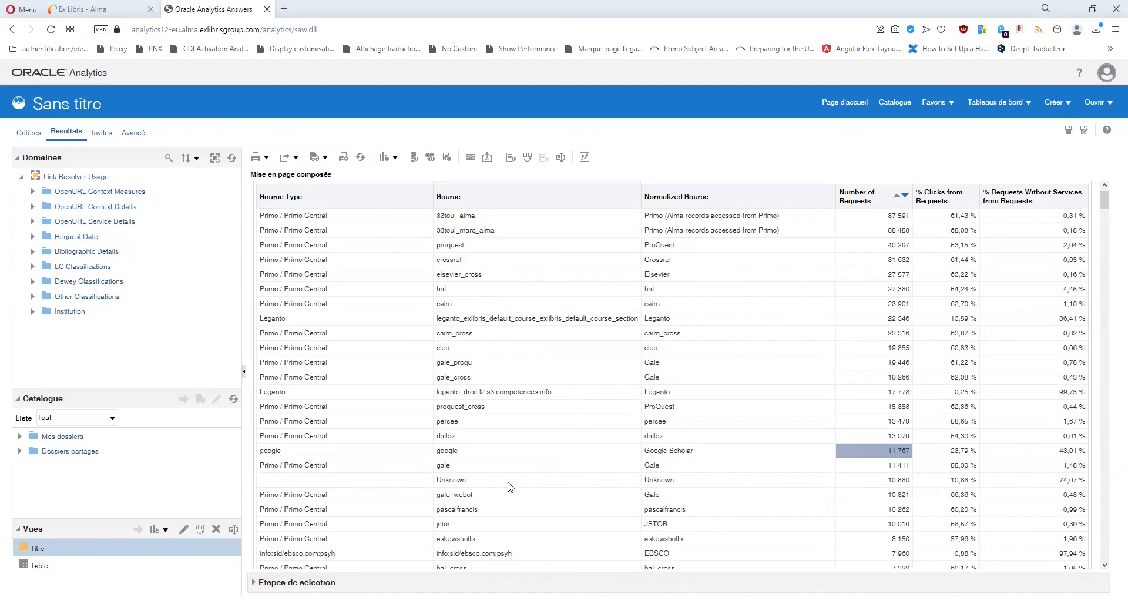
scroll(509, 481, "down", 1)
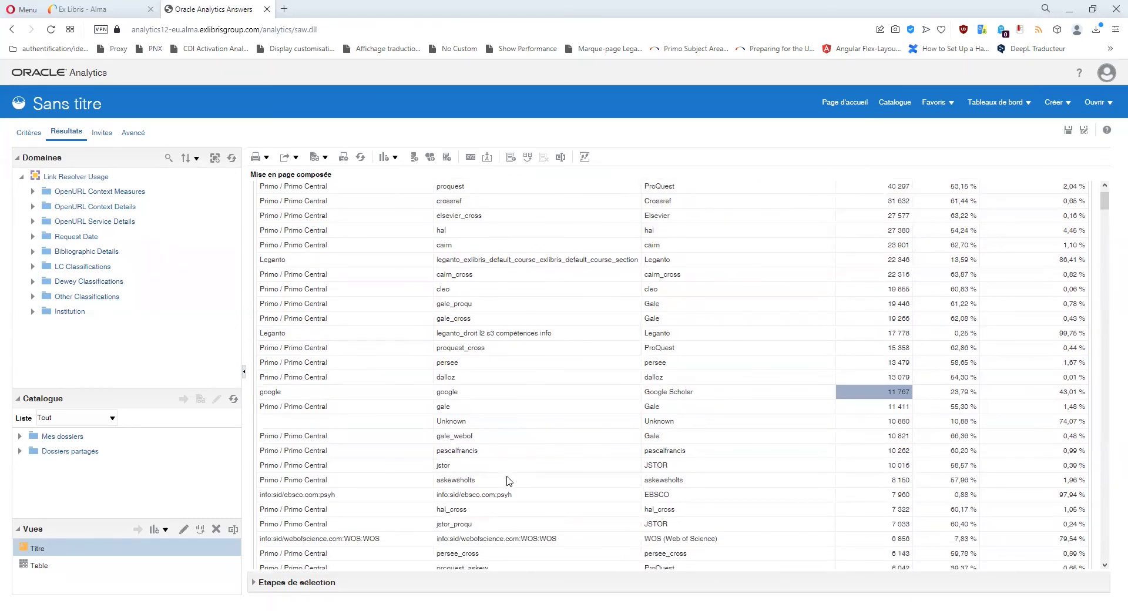
scroll(508, 482, "down", 3)
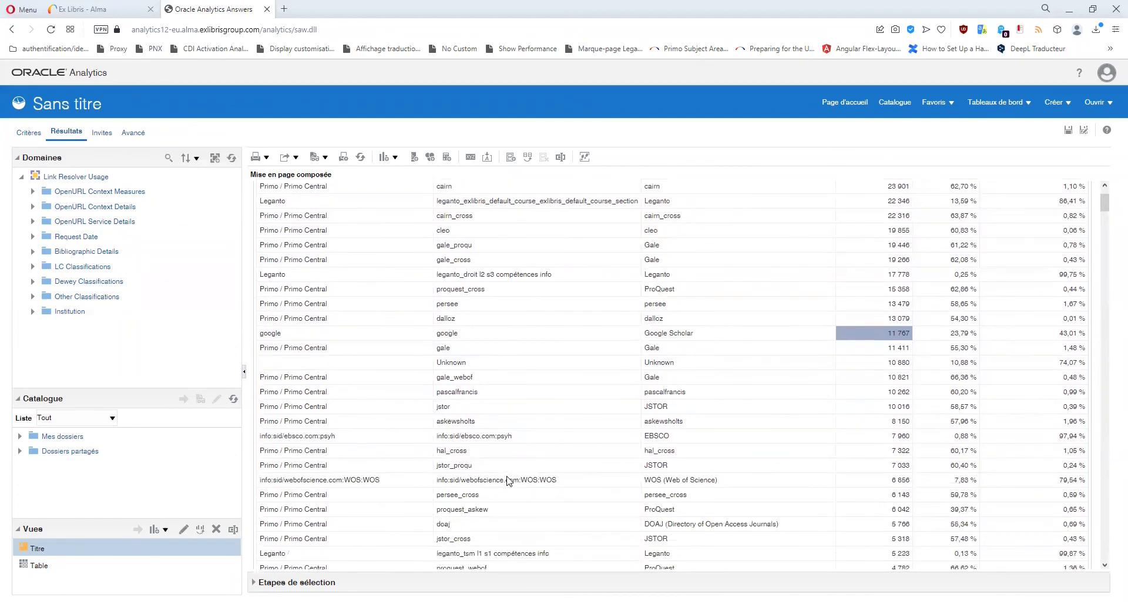
scroll(509, 481, "down", 1)
scroll(503, 464, "up", 1)
left_click(470, 440)
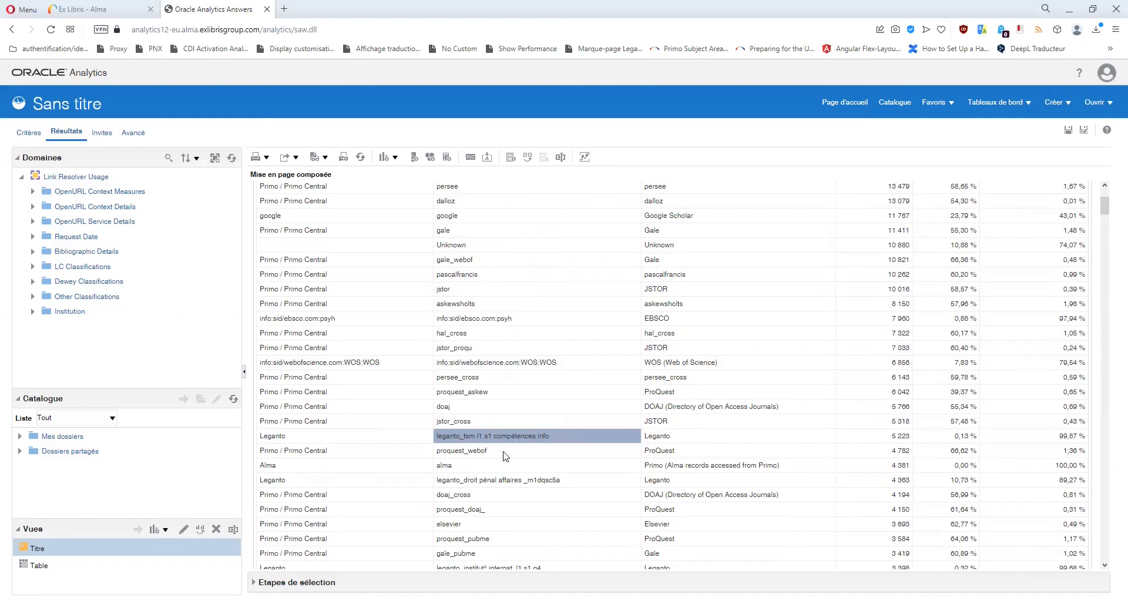
left_click(475, 466)
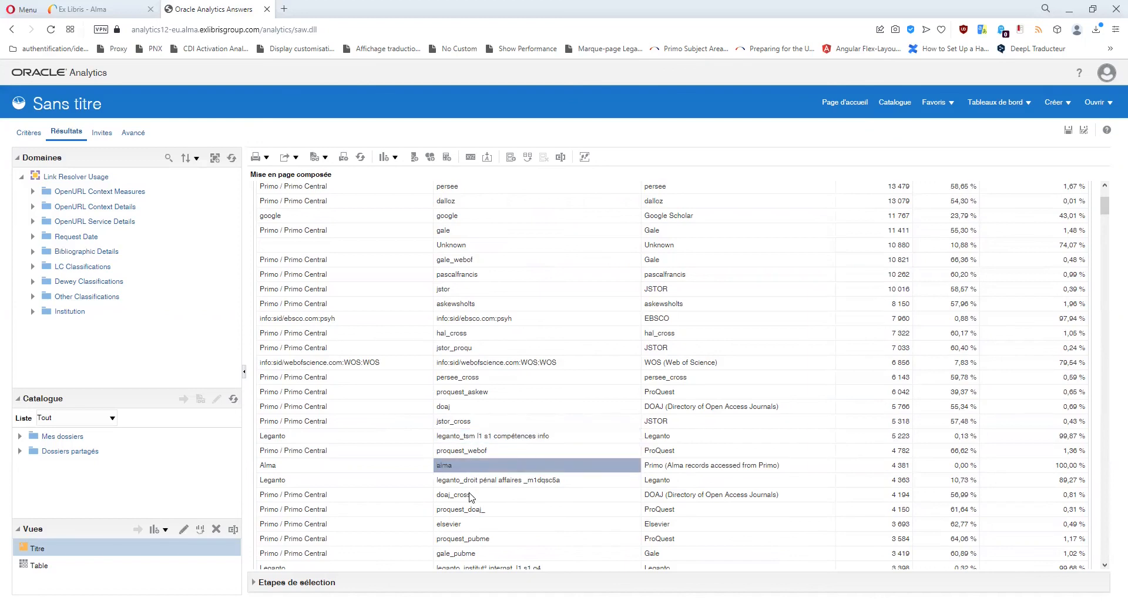
left_click(397, 469)
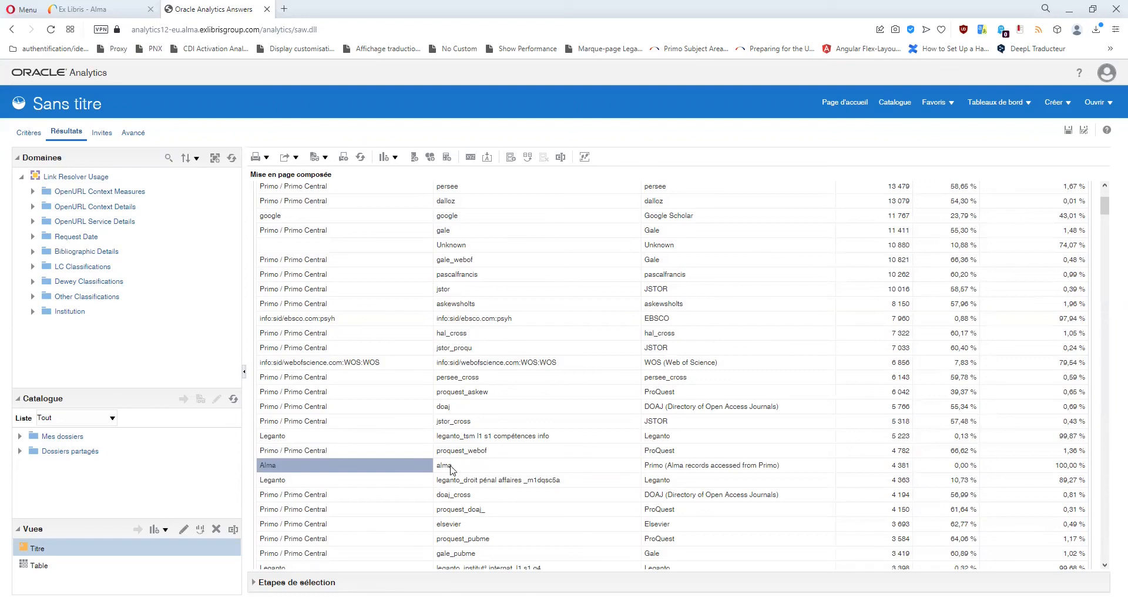
Examine source types outside Primo Central further down the results, highlighting info:sid/wiley, info:sid/literatum:sage, Elsevier:SD and info:sid/ebsco.com:bsu
scroll(453, 475, "down", 1)
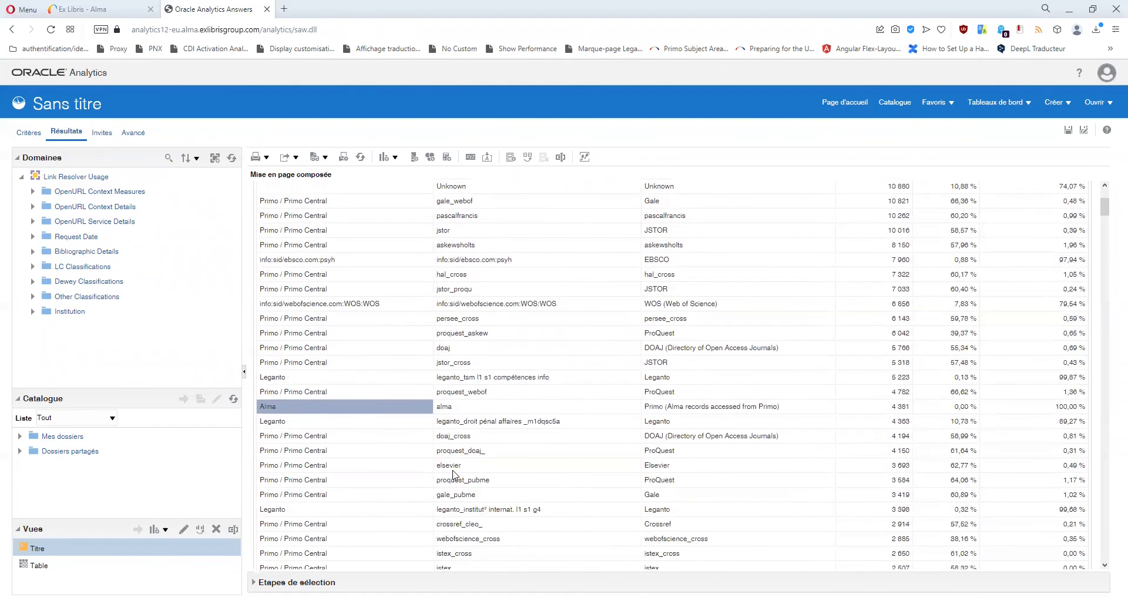
scroll(453, 475, "down", 5)
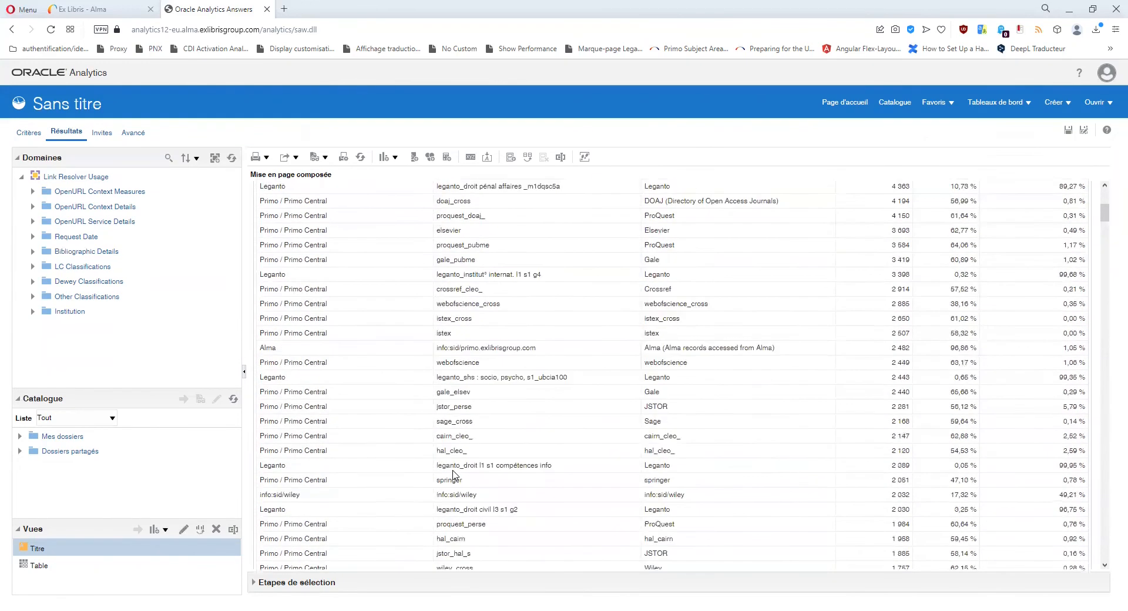
left_click(363, 442)
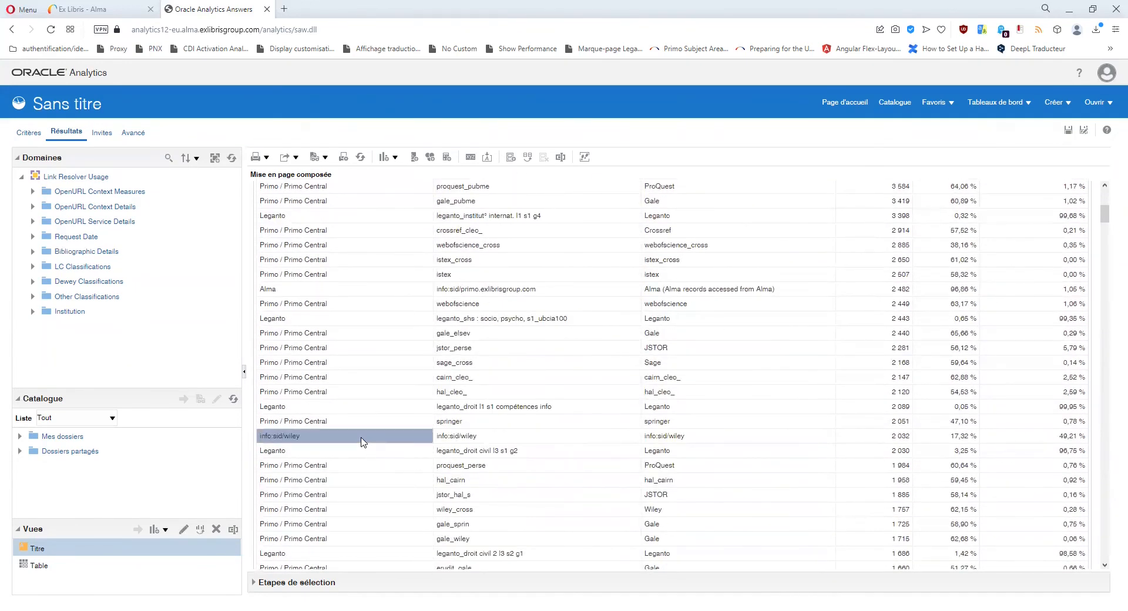
scroll(388, 445, "down", 5)
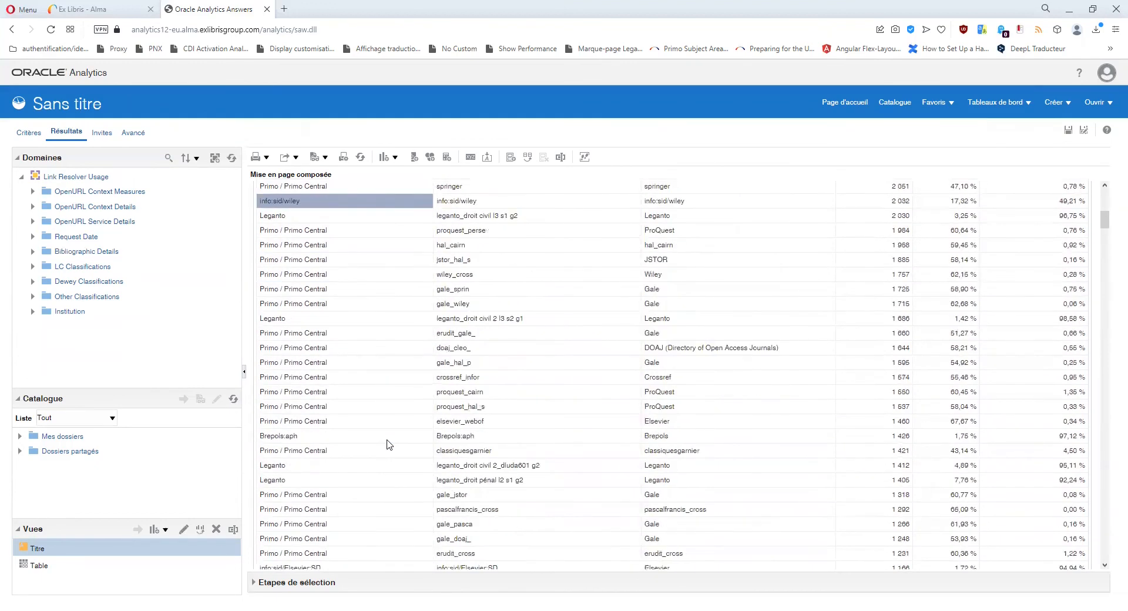
scroll(388, 444, "down", 4)
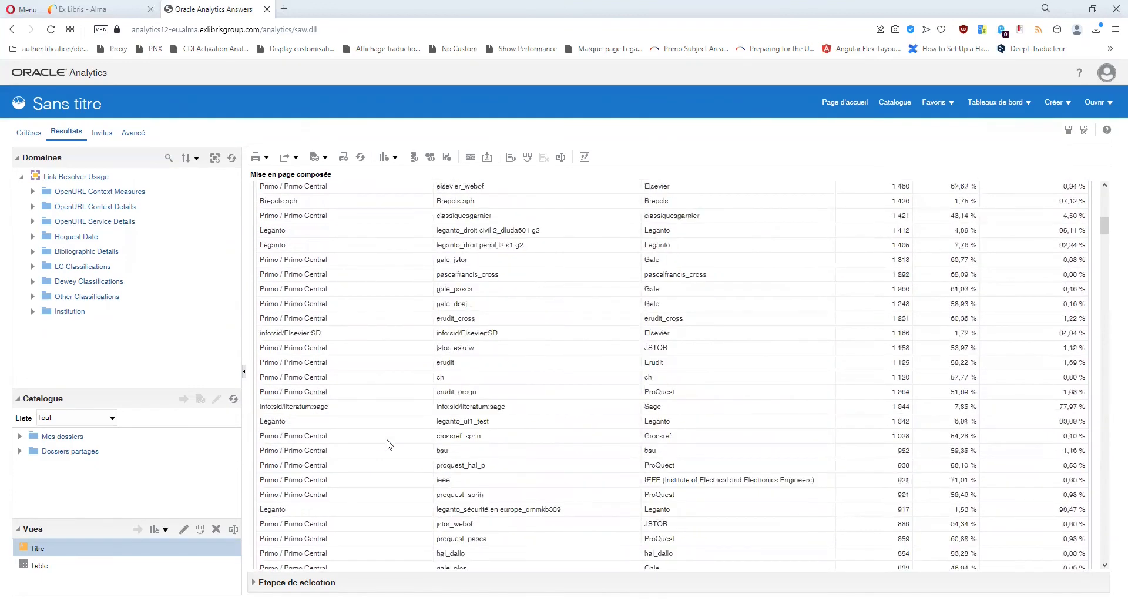
left_click(344, 406)
scroll(386, 458, "down", 2)
scroll(387, 459, "down", 5)
left_click(358, 383)
scroll(359, 387, "down", 4)
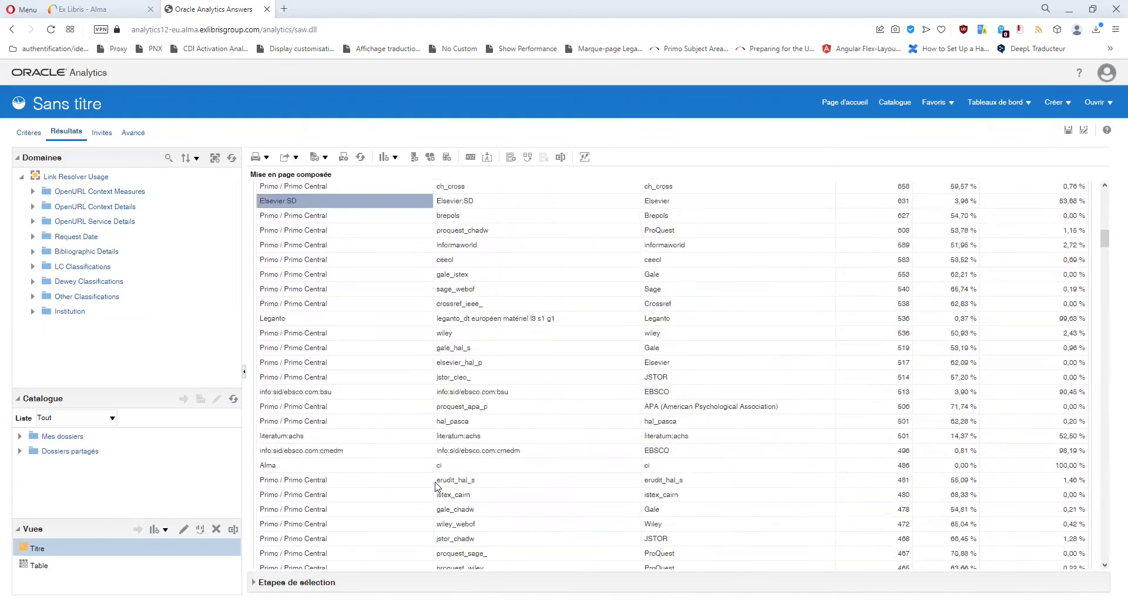
left_click(367, 397)
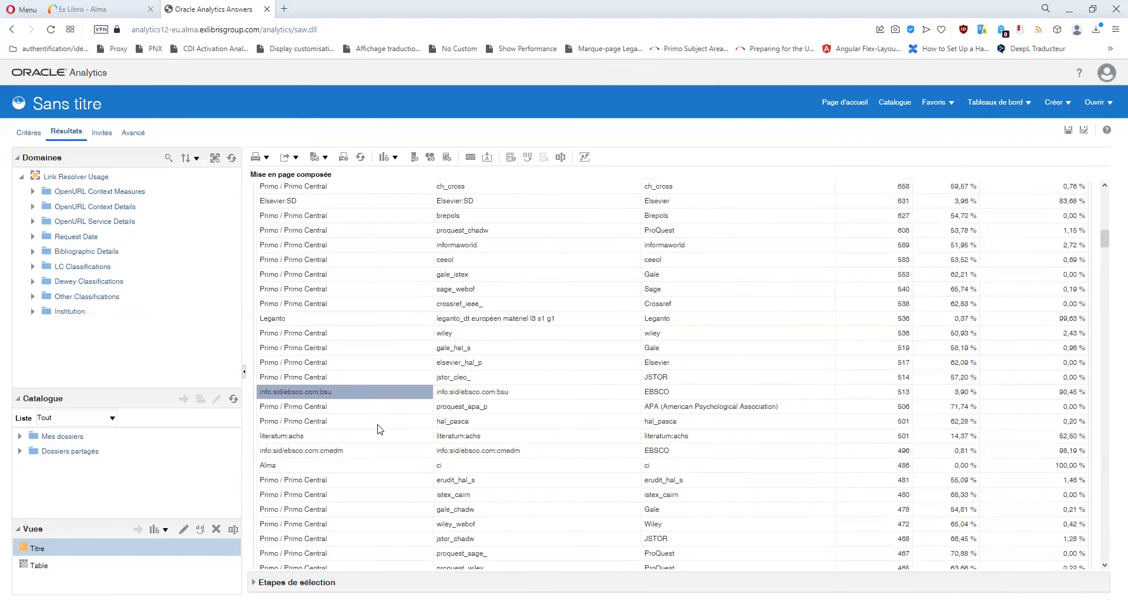
scroll(379, 429, "down", 4)
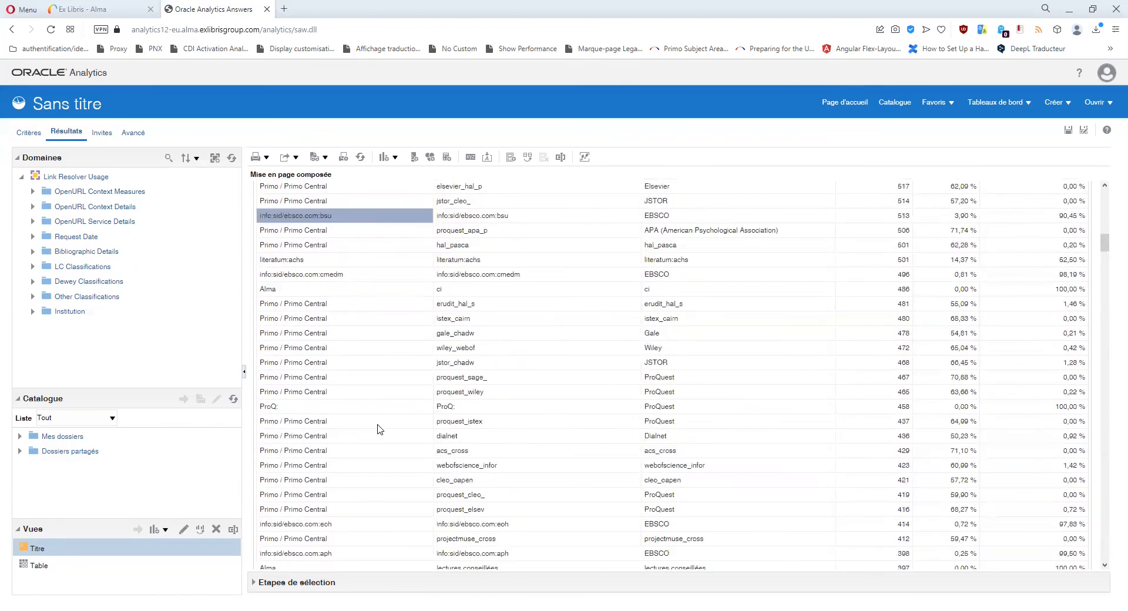
Look through the sources with fewer requests in the lower rows and return to the start of the results table
scroll(379, 429, "up", 7)
scroll(381, 429, "down", 15)
scroll(381, 429, "down", 4)
scroll(381, 429, "down", 3)
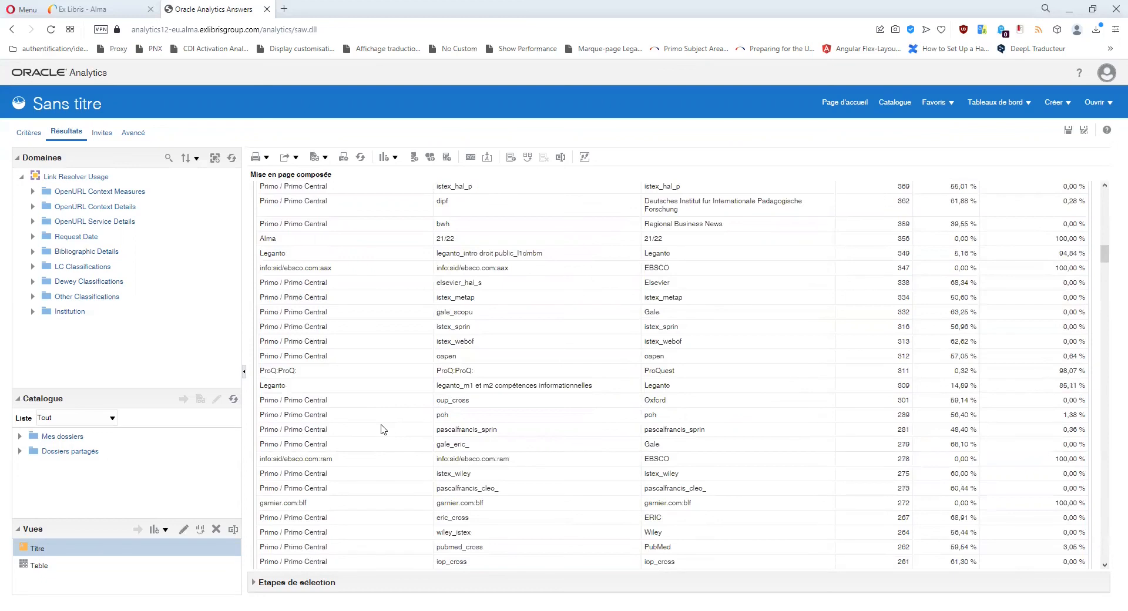
scroll(381, 429, "down", 3)
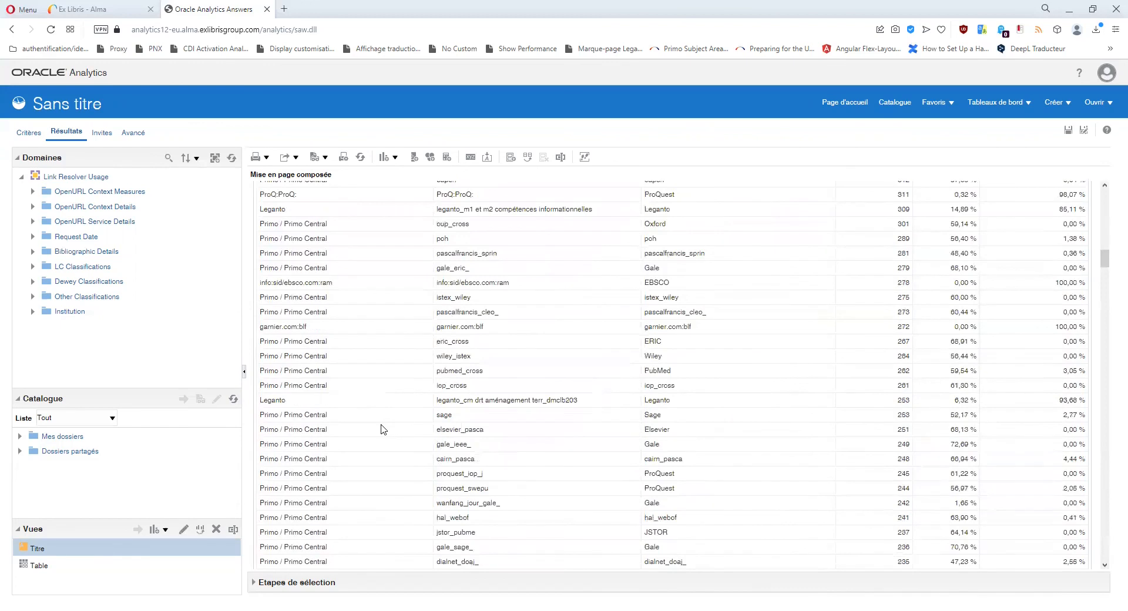
scroll(381, 429, "up", 5)
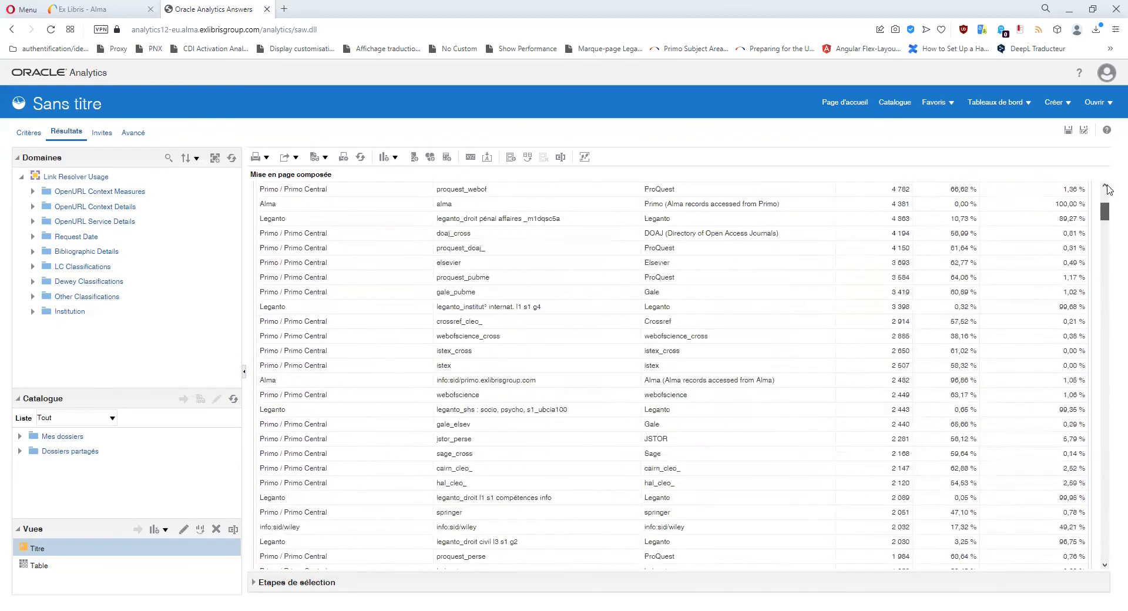
scroll(897, 218, "up", 5)
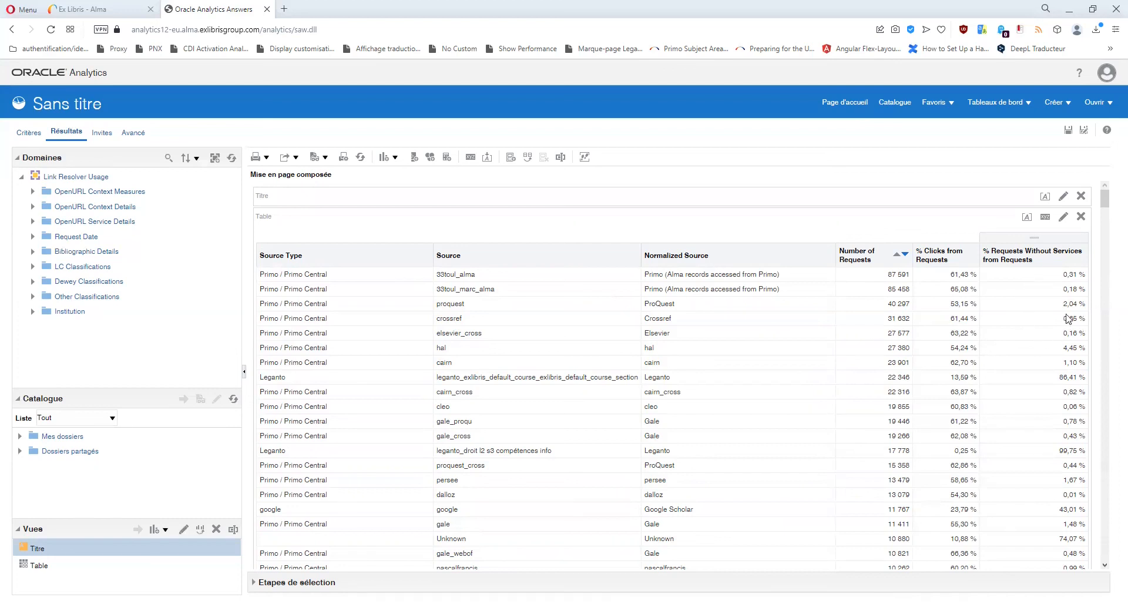
Compare the percentage of requests without services for 33toul_marc_alma, the two most requested Leganto sources and Google Scholar
left_click(1063, 290)
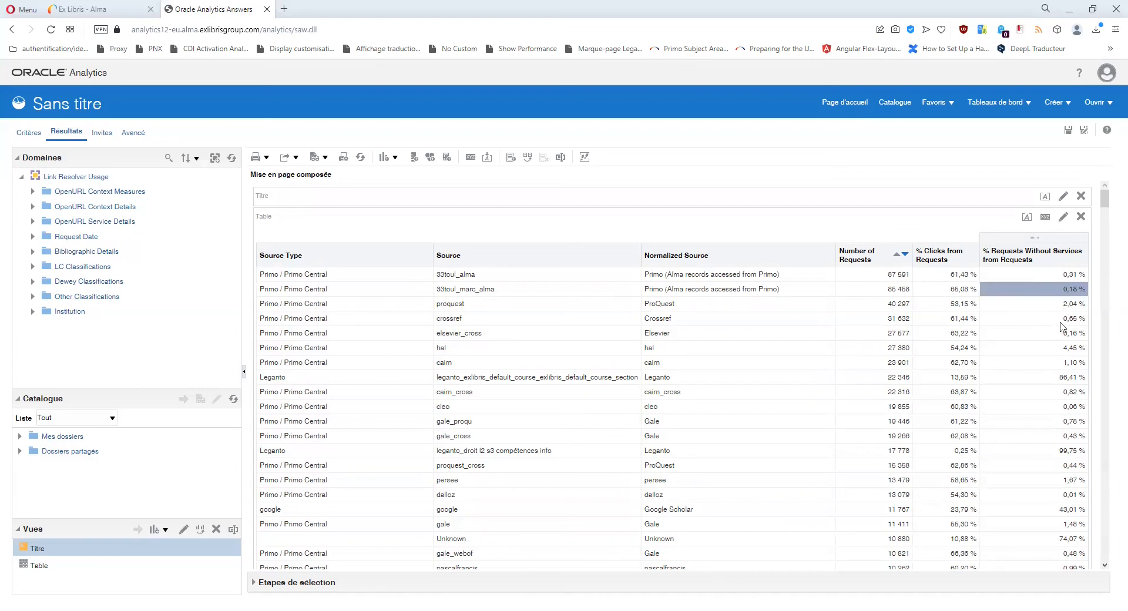
left_click(1049, 379)
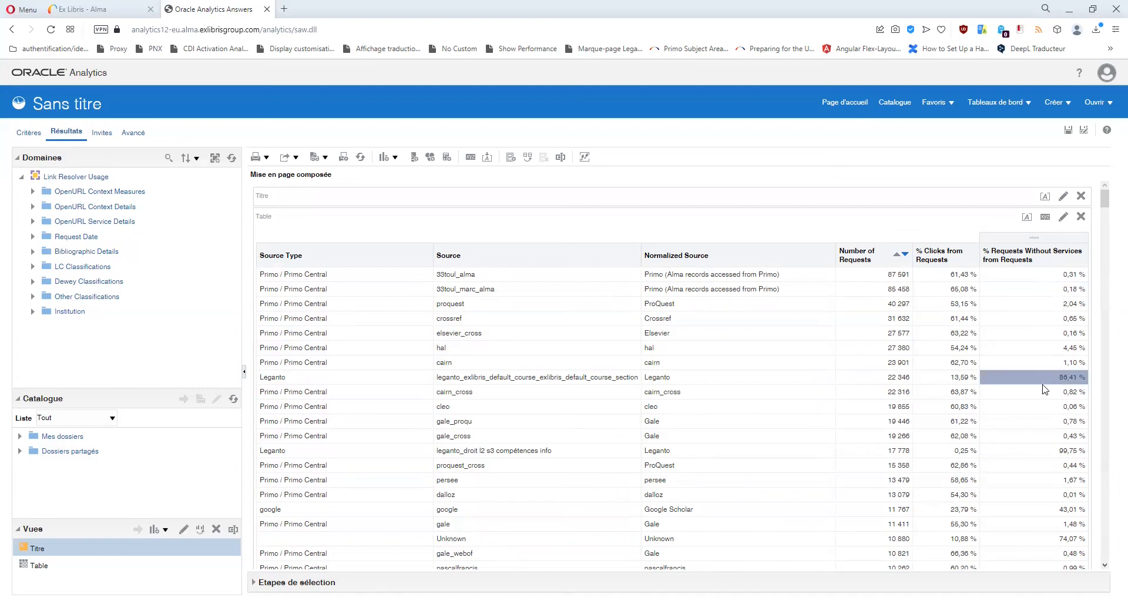
left_click(1043, 454)
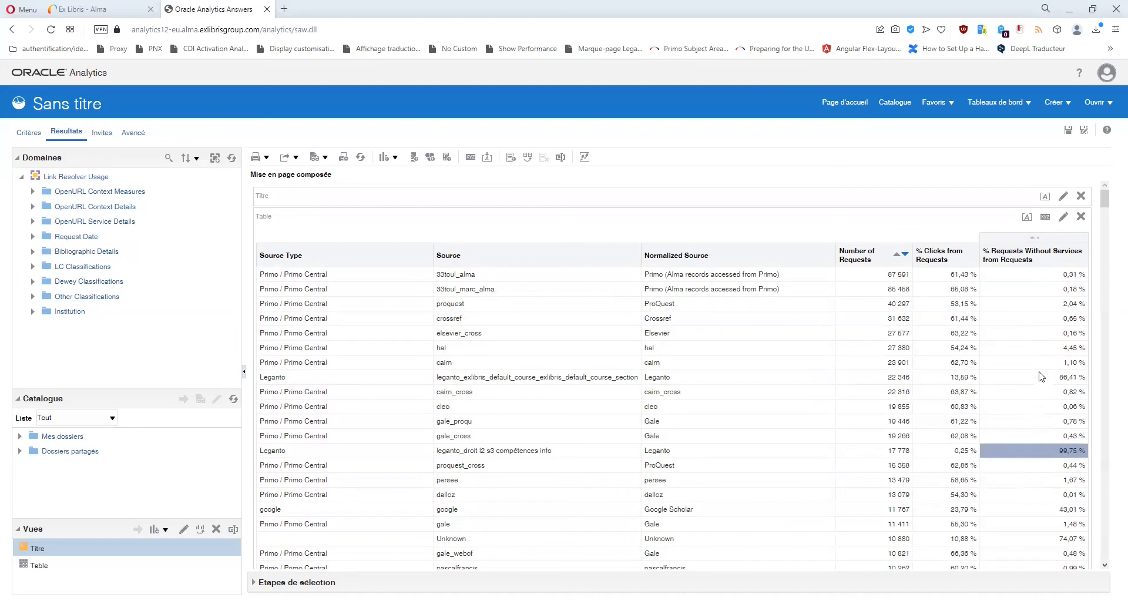
left_click(1041, 378)
left_click(538, 453)
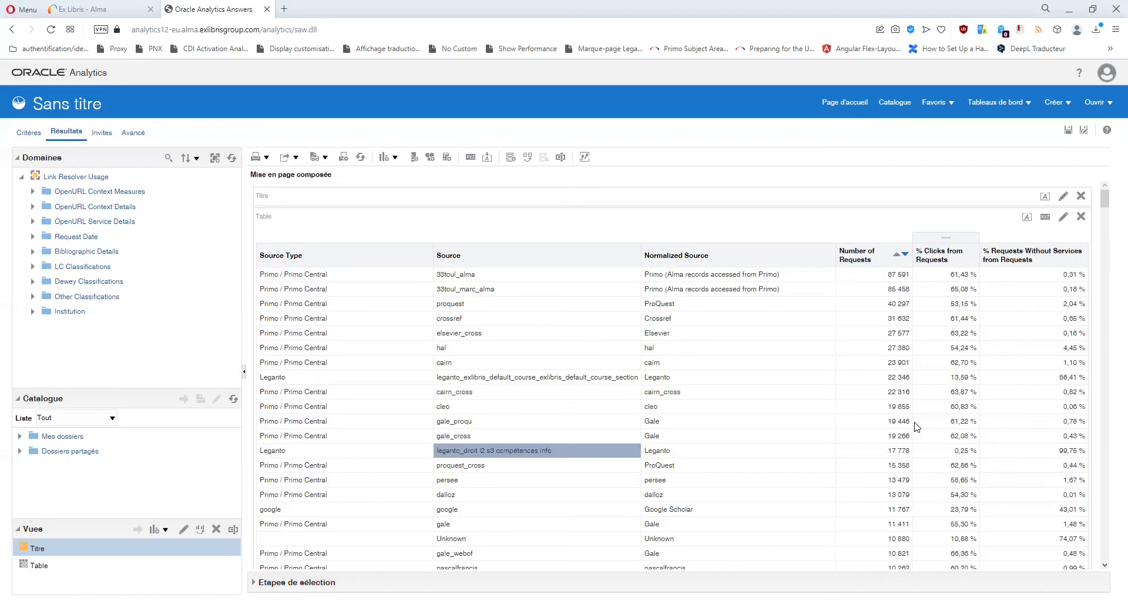
left_click(1070, 451)
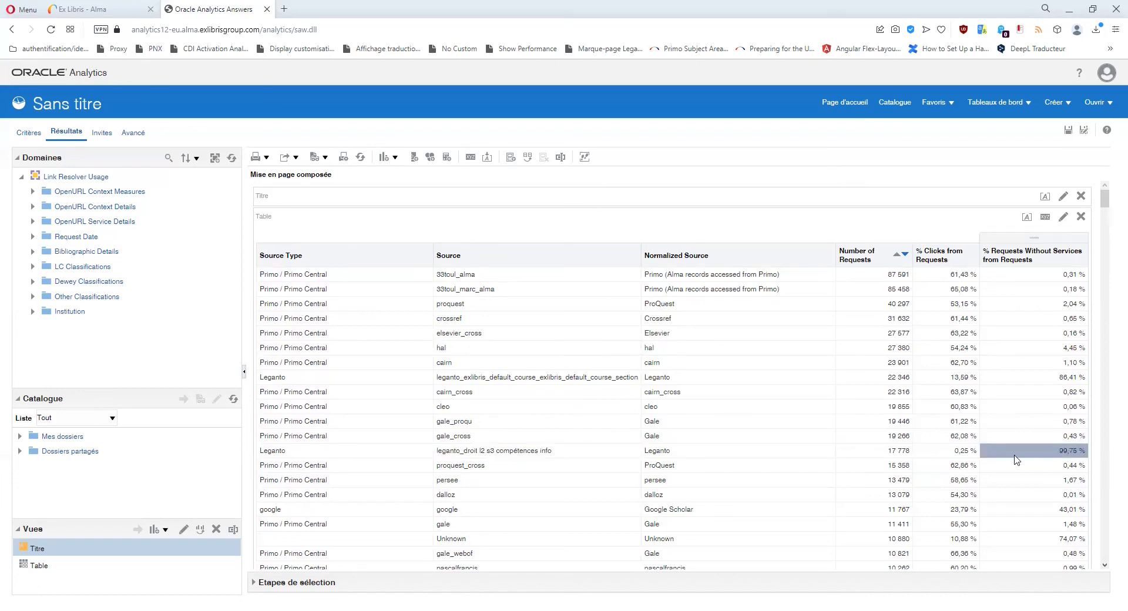
left_click(610, 454)
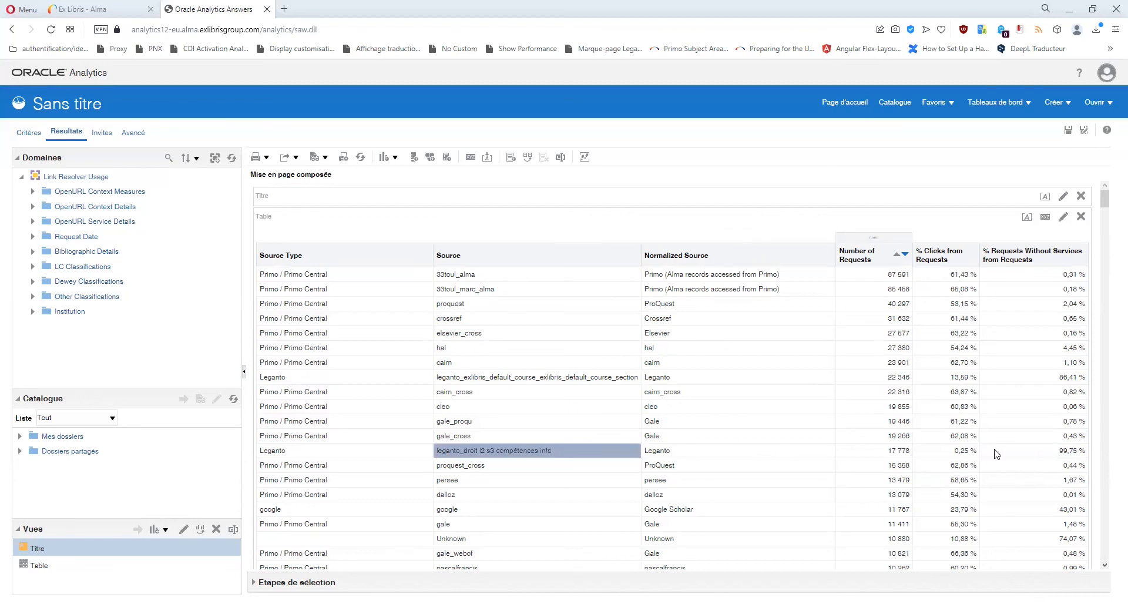
left_click(1056, 453)
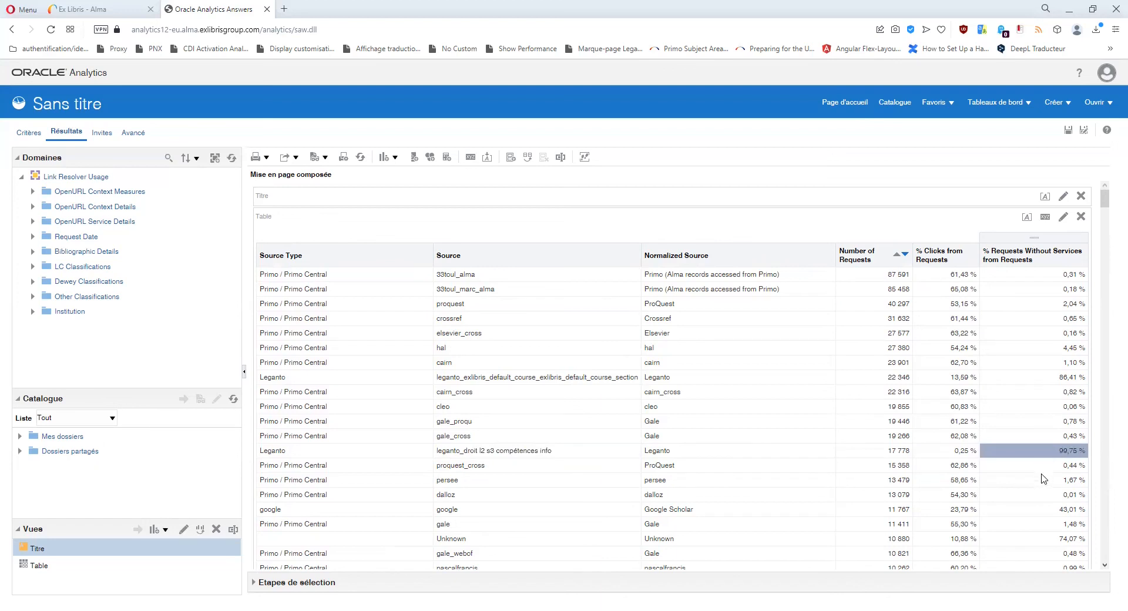
left_click(1050, 509)
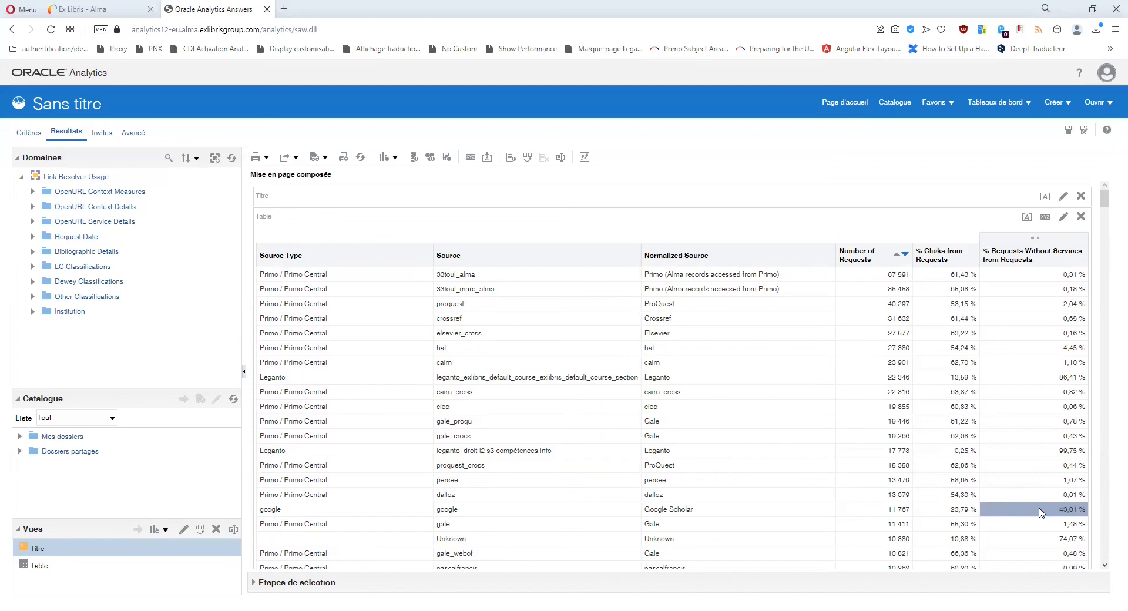
Check the percentage of requests without services for EBSCO psyh and Web of Science, and return to the start of the table
scroll(1040, 511, "down", 5)
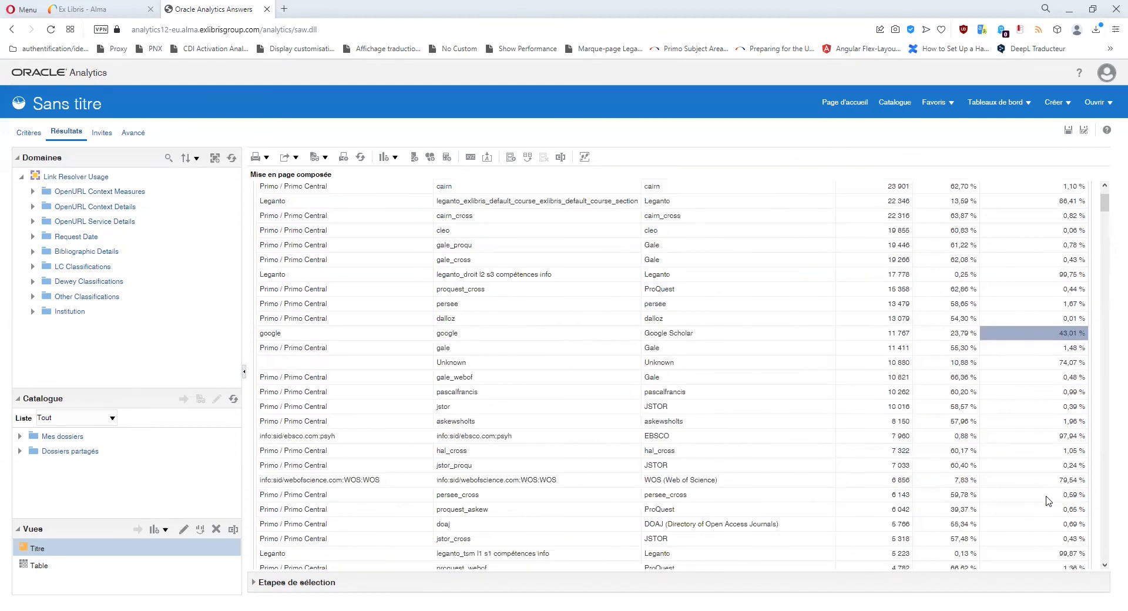
left_click(1061, 439)
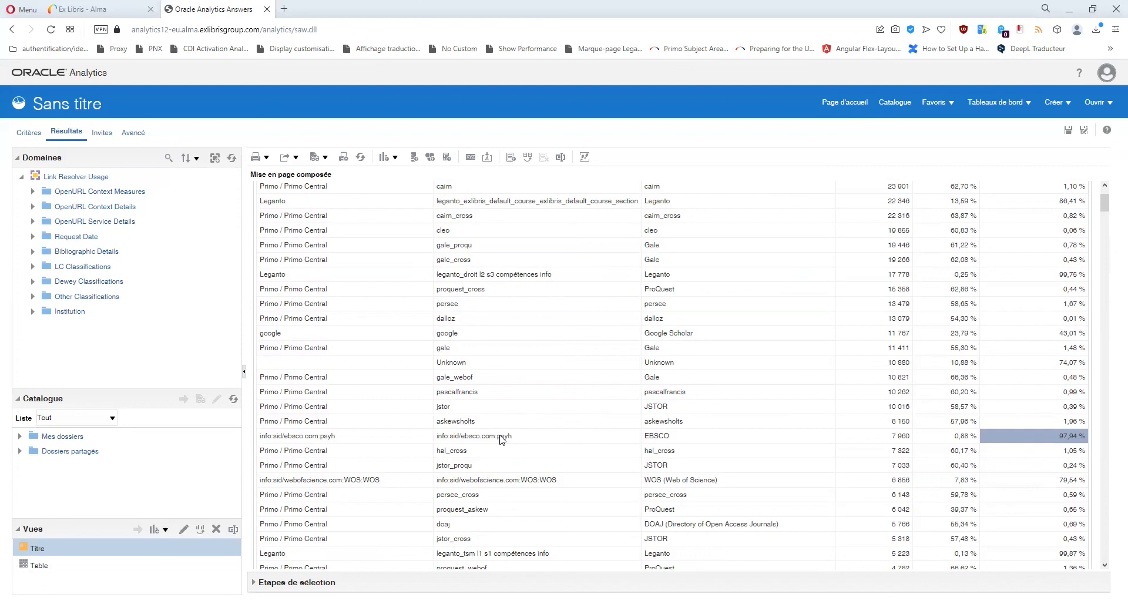
left_click(1031, 485)
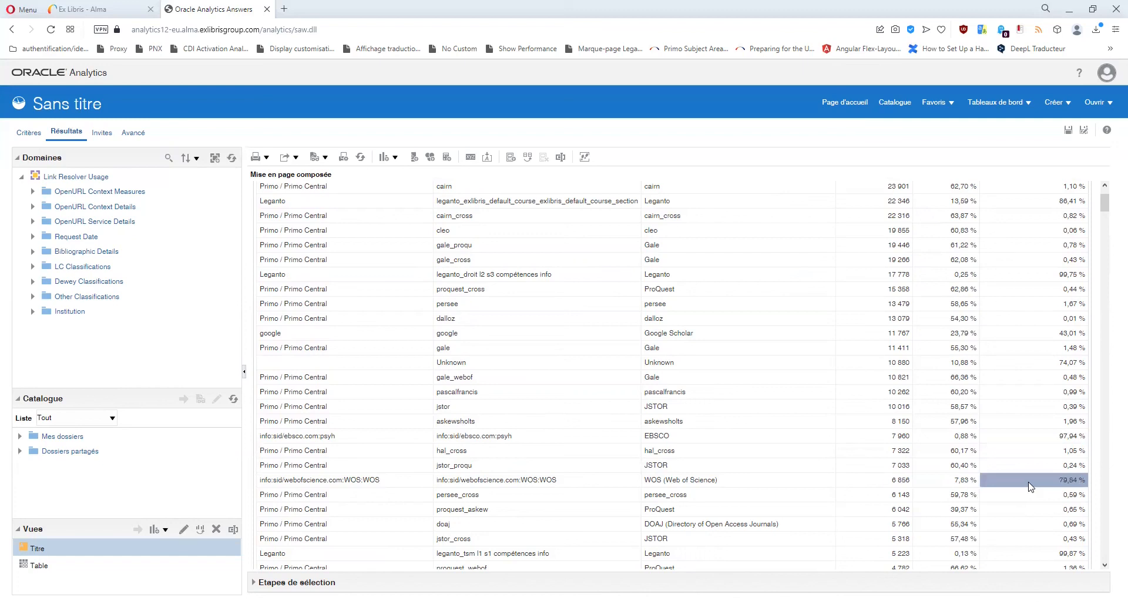
scroll(1030, 487, "down", 4)
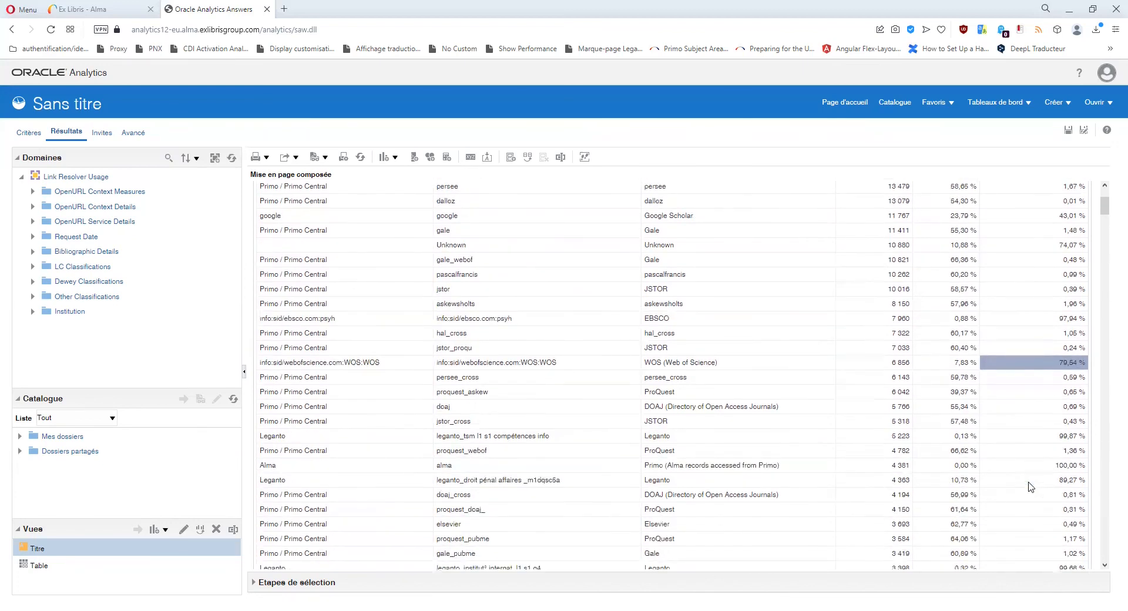
scroll(1030, 487, "up", 5)
scroll(1031, 487, "up", 5)
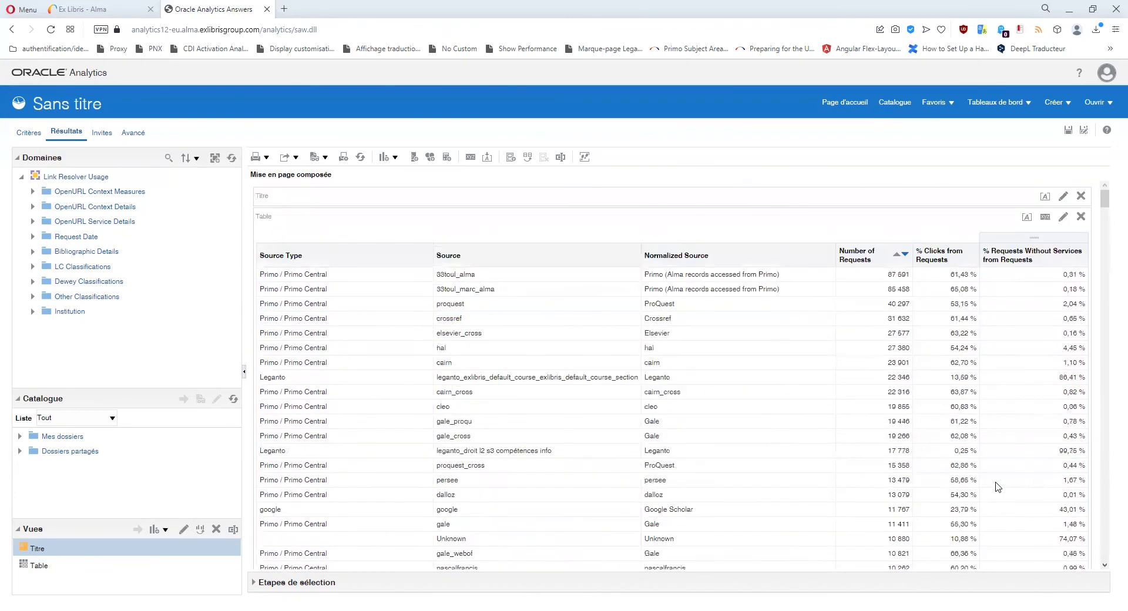